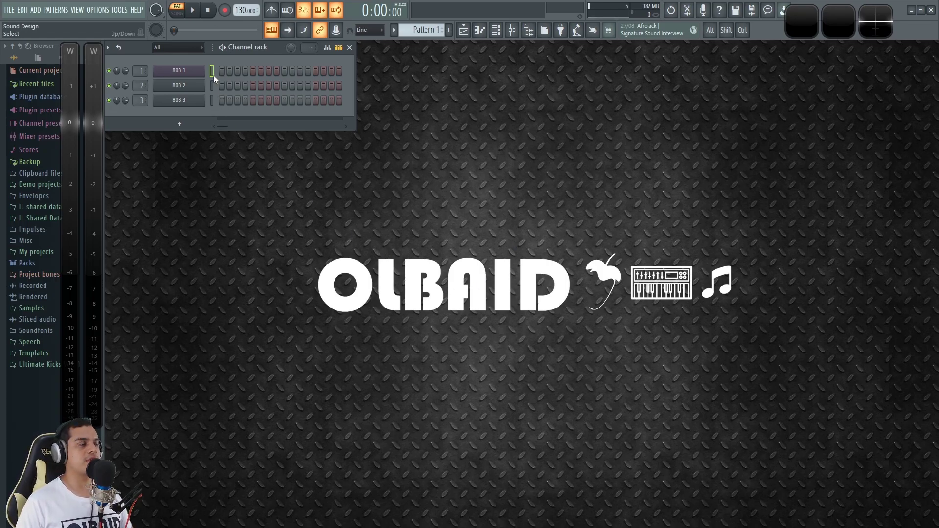
Audition the 808 1, 808 2 and 808 3 channels by selecting each one and playing test notes
key("x")
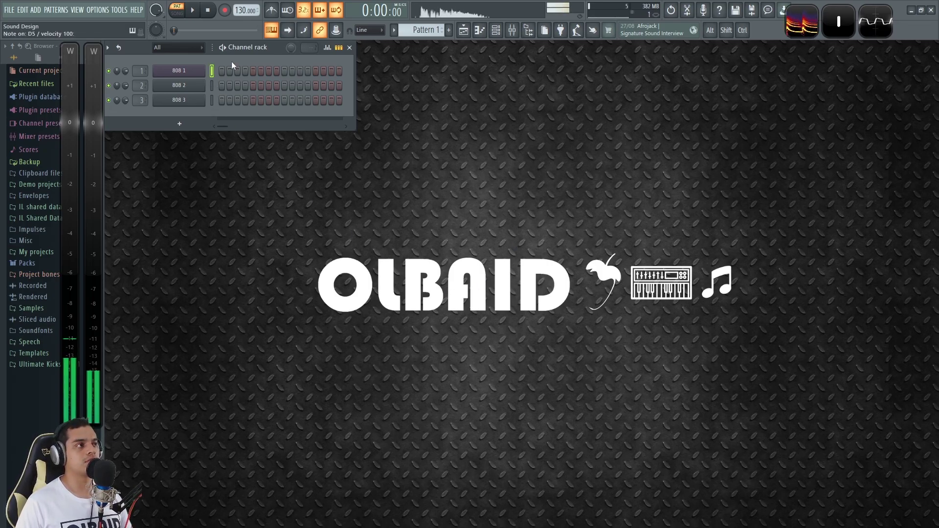
left_click(212, 85)
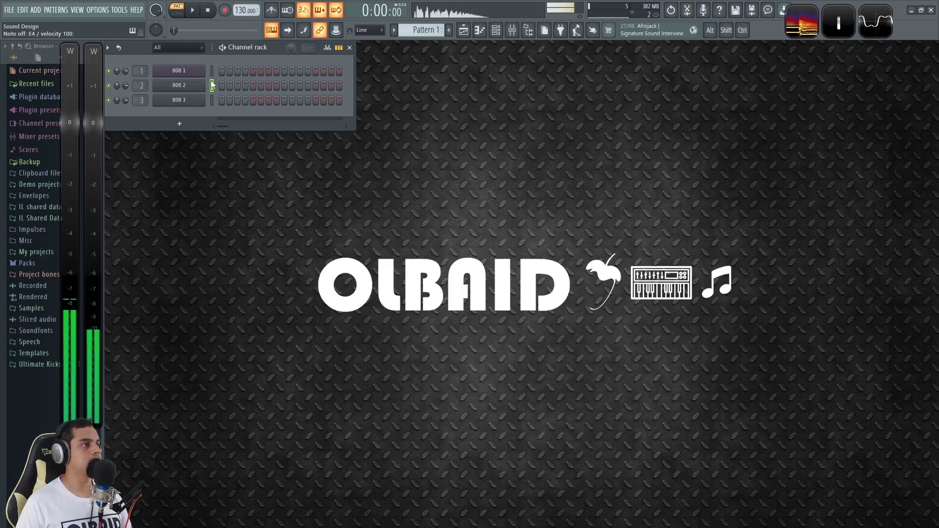
left_click(211, 100)
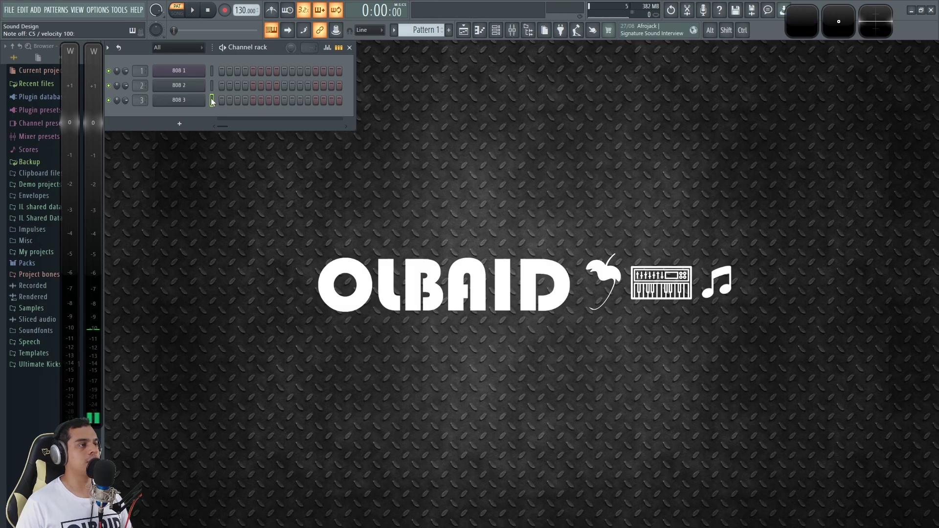
key("x")
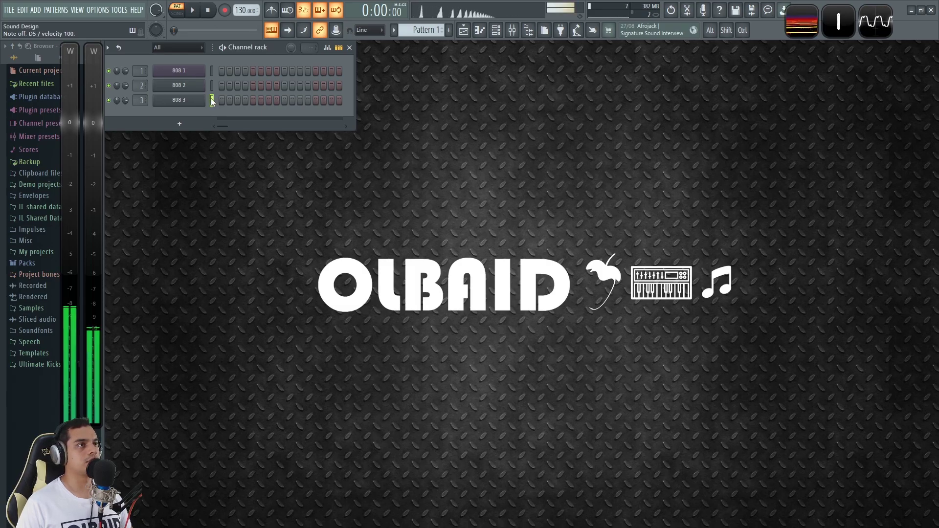
key("x")
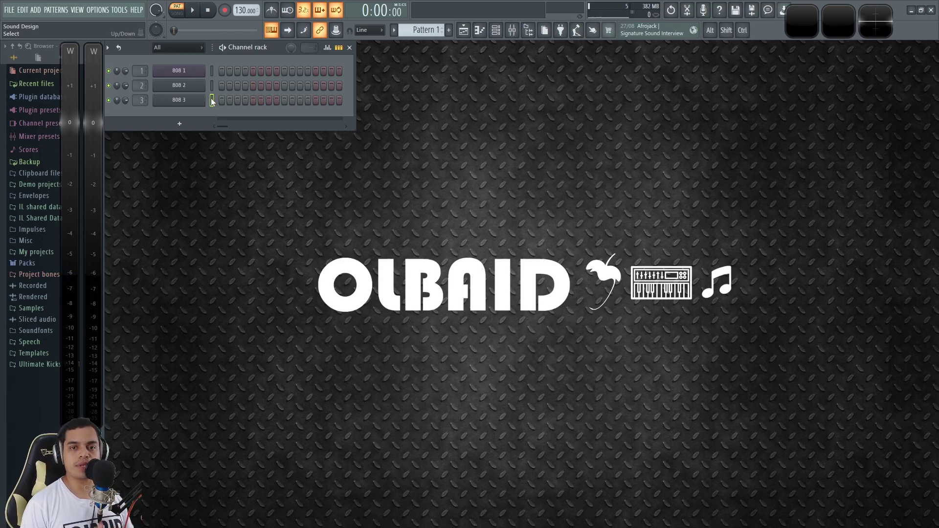
Open the instruments of 808 1, 808 2 and 808 3 one after another to inspect which synth each uses
left_click(195, 74)
left_click_drag(292, 159, 433, 50)
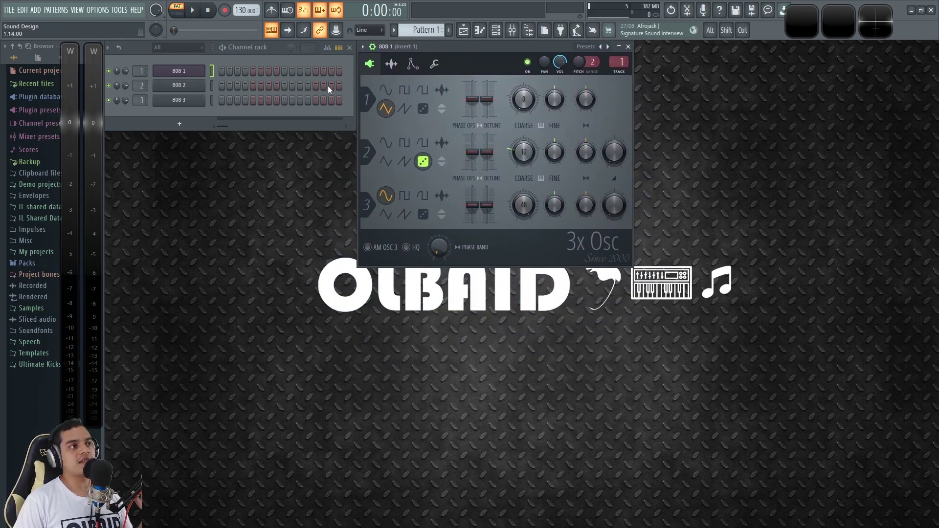
left_click(195, 87)
left_click_drag(352, 147, 480, 48)
left_click(178, 101)
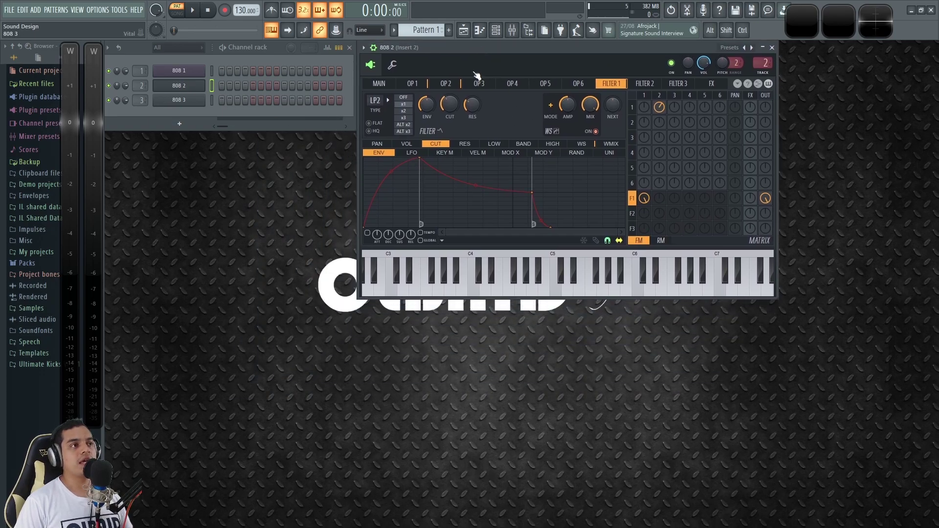
left_click(841, 72)
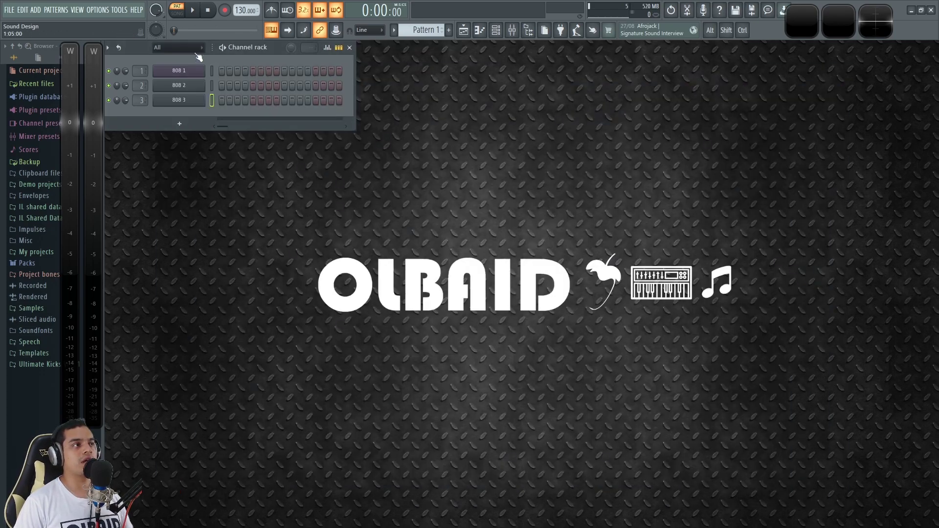
Open the 808 1 synth and try sine and triangle on oscillator 1, ending with the square wave
left_click(179, 72)
left_click_drag(483, 47, 403, 133)
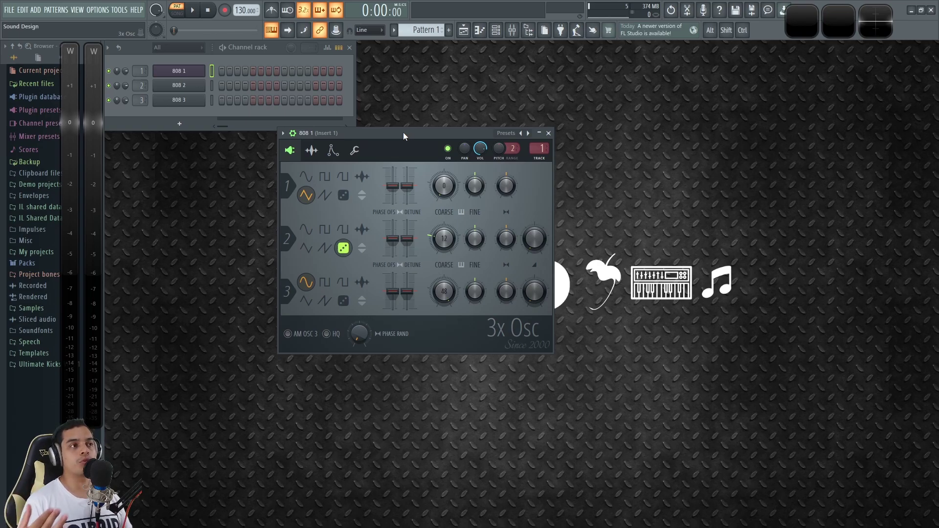
left_click_drag(403, 132, 410, 153)
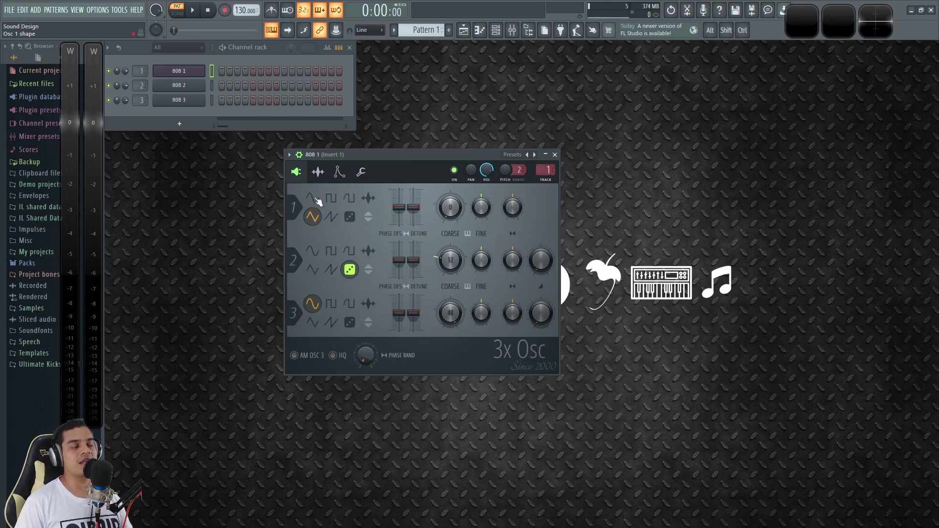
left_click(315, 199)
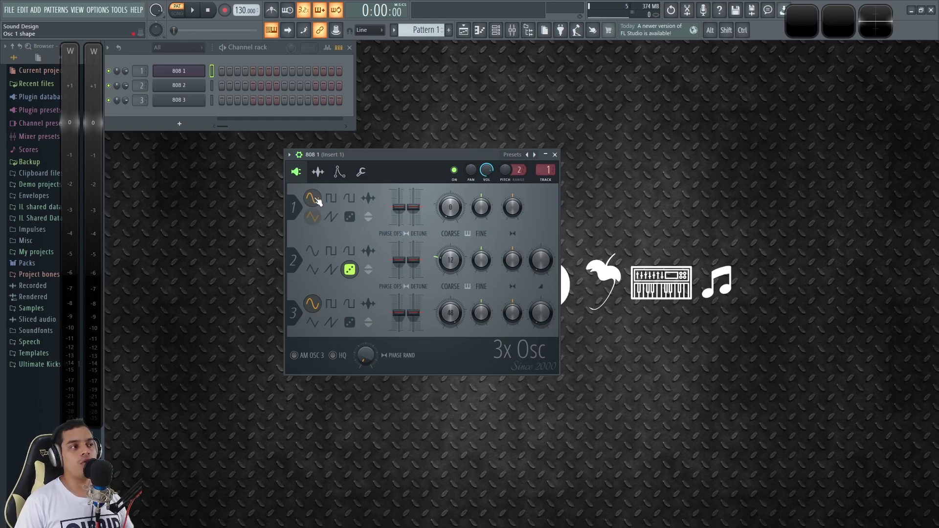
left_click(313, 220)
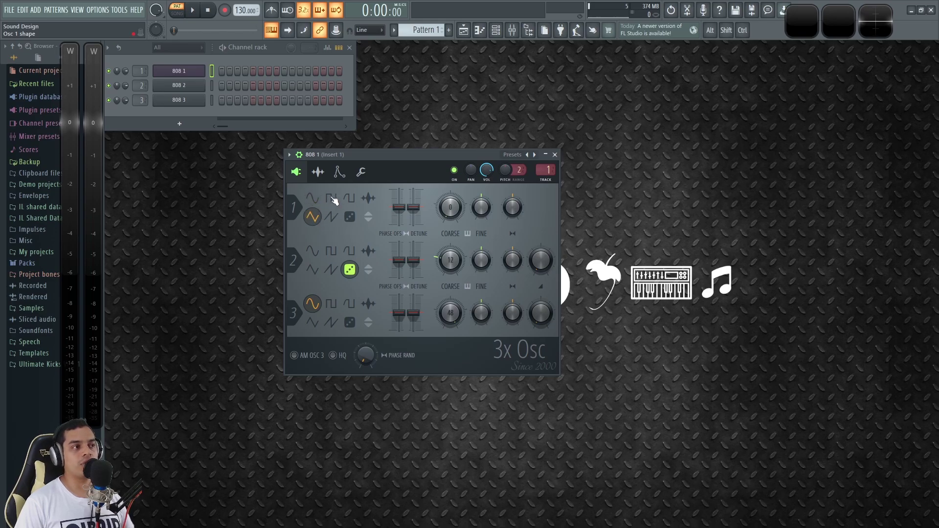
left_click(334, 198)
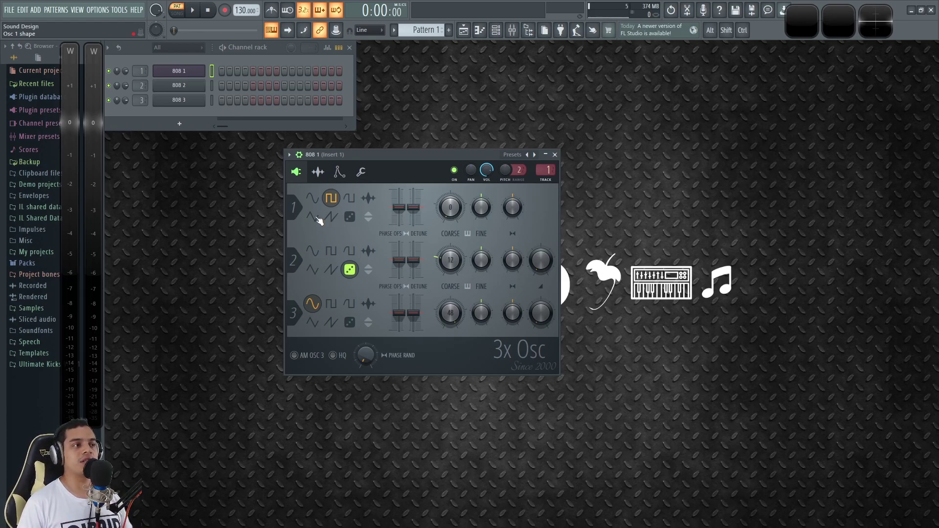
Show the pitch envelope of the 808 1 synth and save the 808 Trap.flp project
left_click(339, 171)
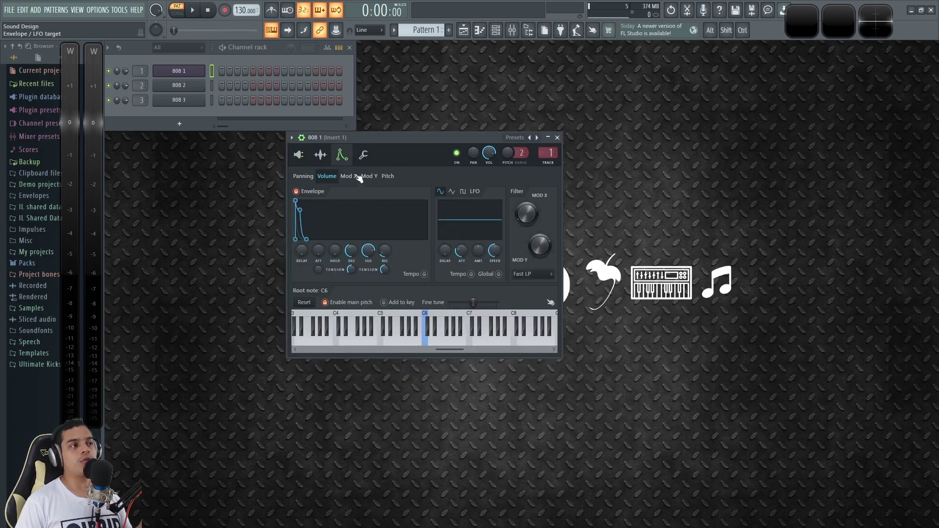
left_click(388, 176)
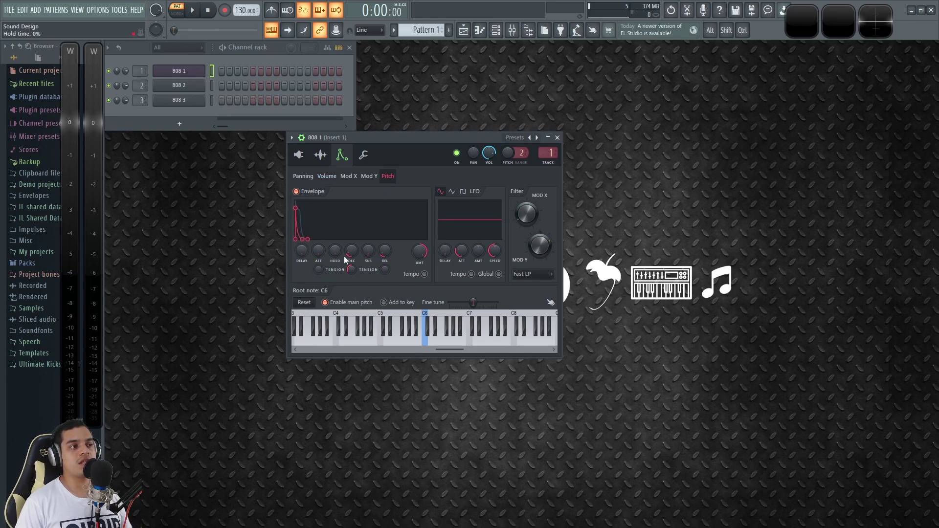
left_click_drag(423, 138, 421, 170)
left_click(275, 48)
key("ctrl+s")
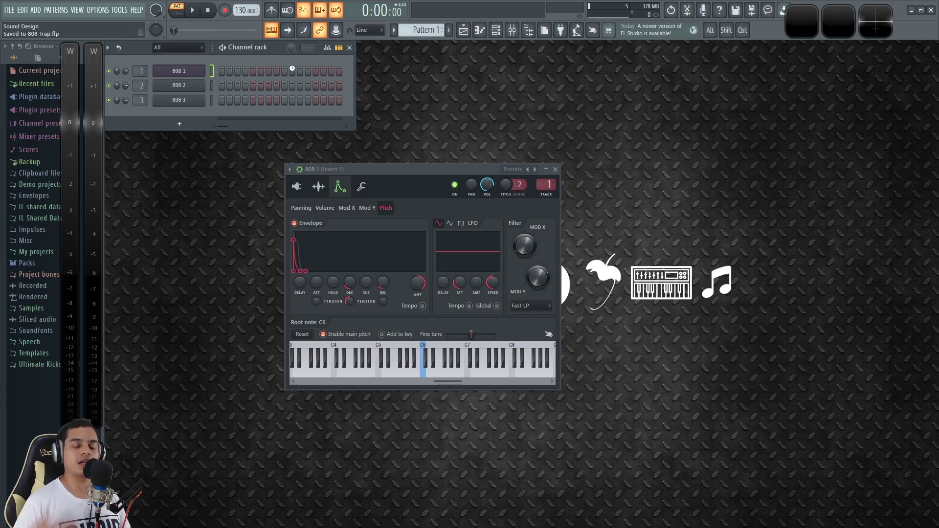
Insert a new 3x Osc channel above 808 1, close the 808 1 window and place the new synth mid-screen
right_click(190, 74)
mouse_move(253, 143)
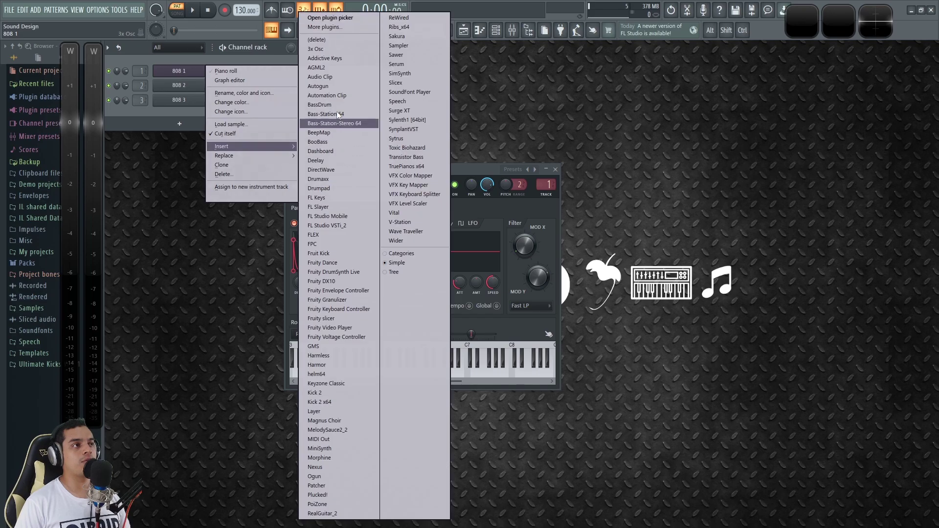
left_click(334, 49)
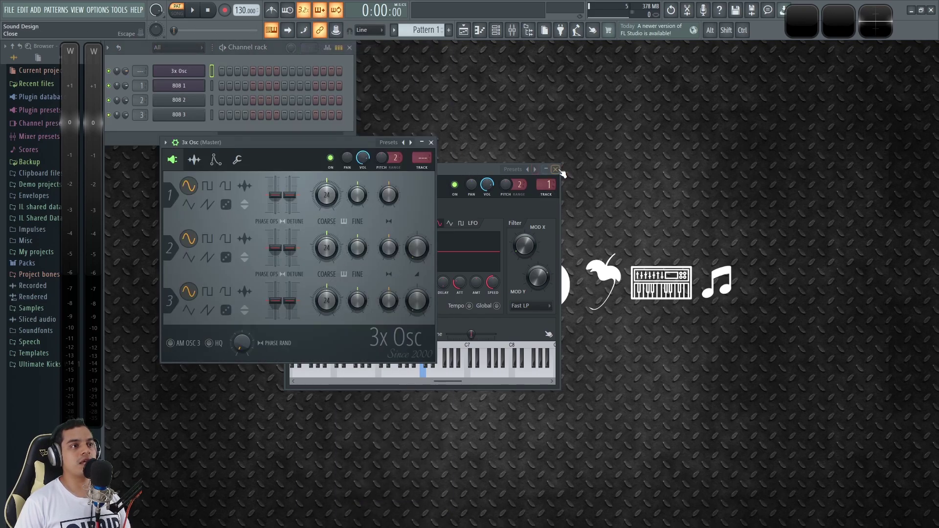
left_click(555, 169)
left_click_drag(332, 140, 481, 154)
Play test notes on the new 3x Osc and set oscillator 3's mix level to 0%
key("x")
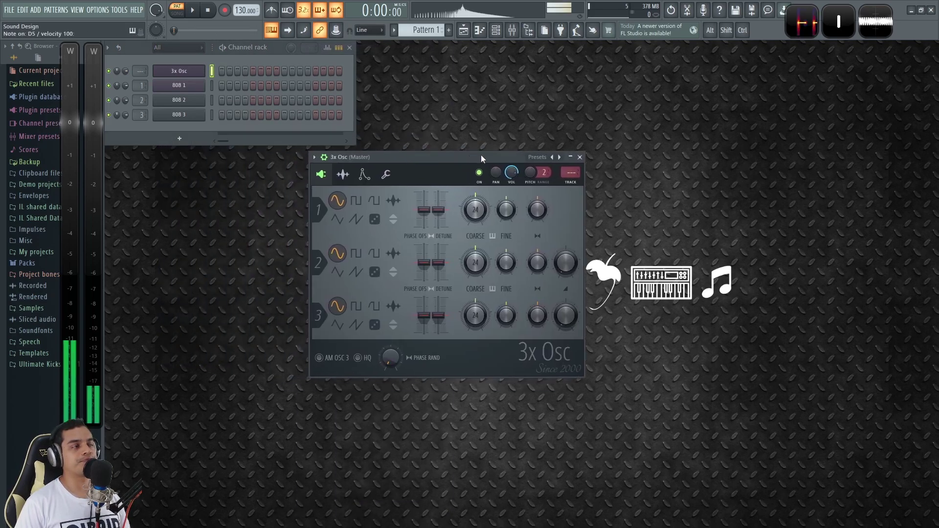
left_click_drag(478, 155, 492, 161)
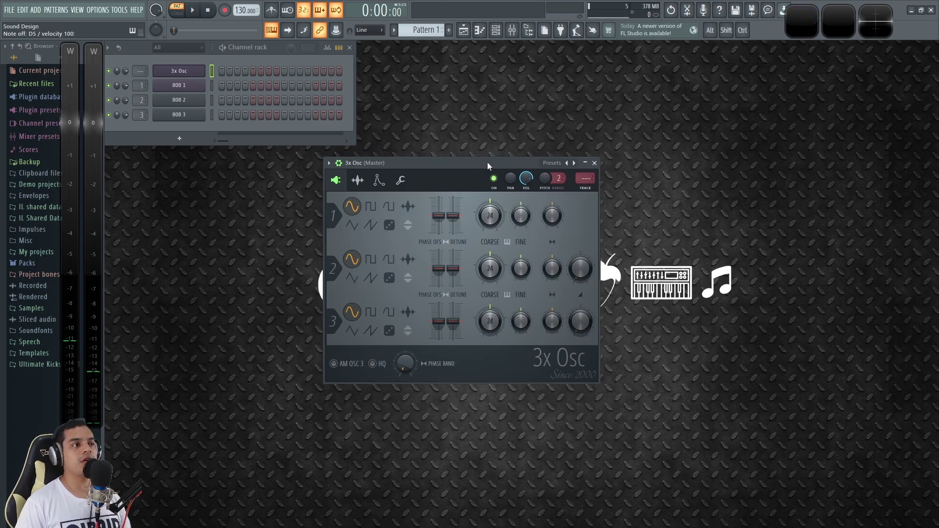
key("x")
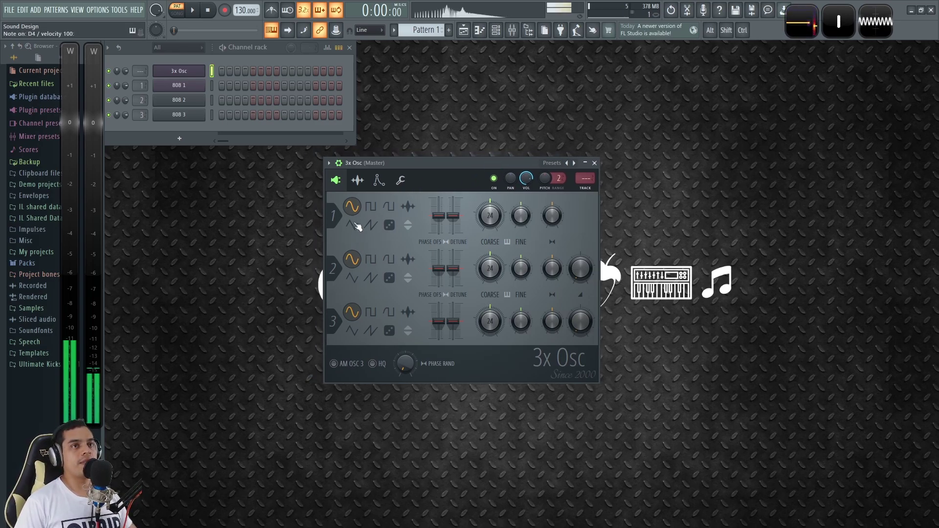
key("x")
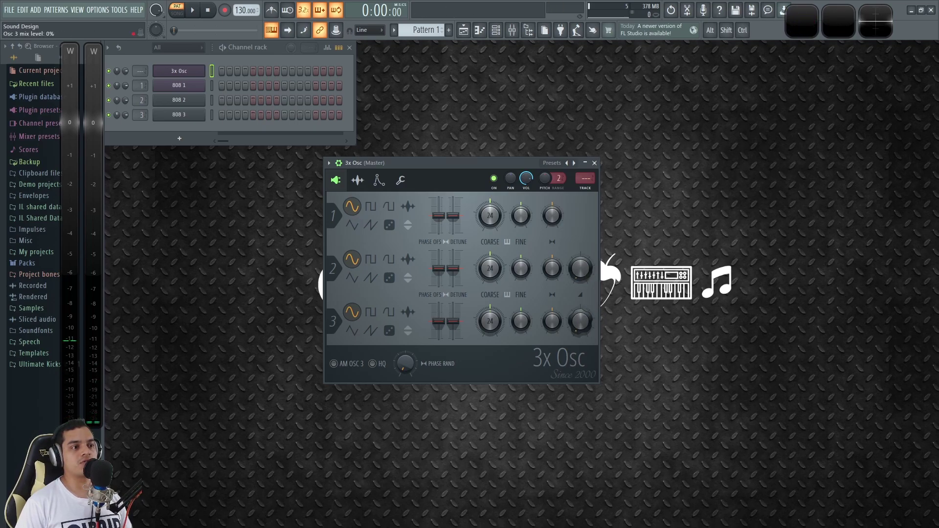
key("x")
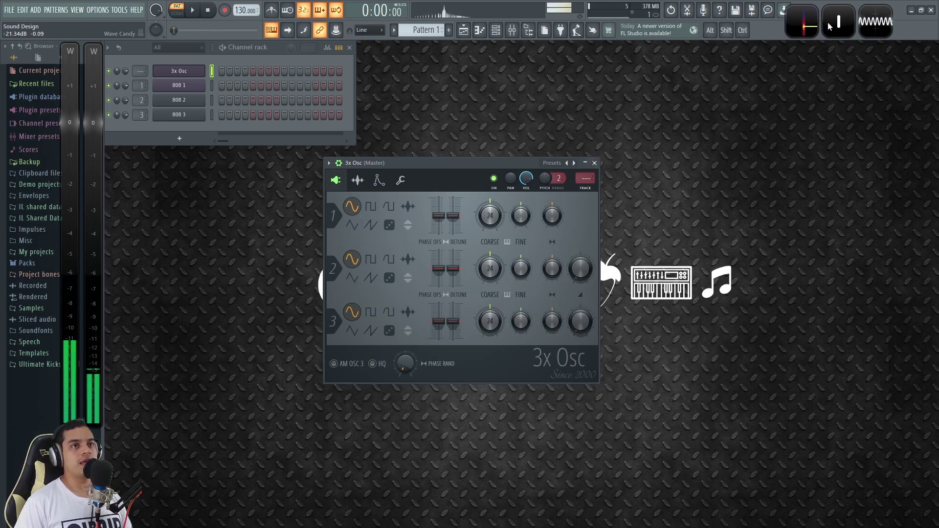
Open the Wave Candy spectrum beside the synth, lower oscillator 1's coarse pitch by two octaves and play notes to check it
left_click(879, 33)
left_click_drag(486, 166, 457, 154)
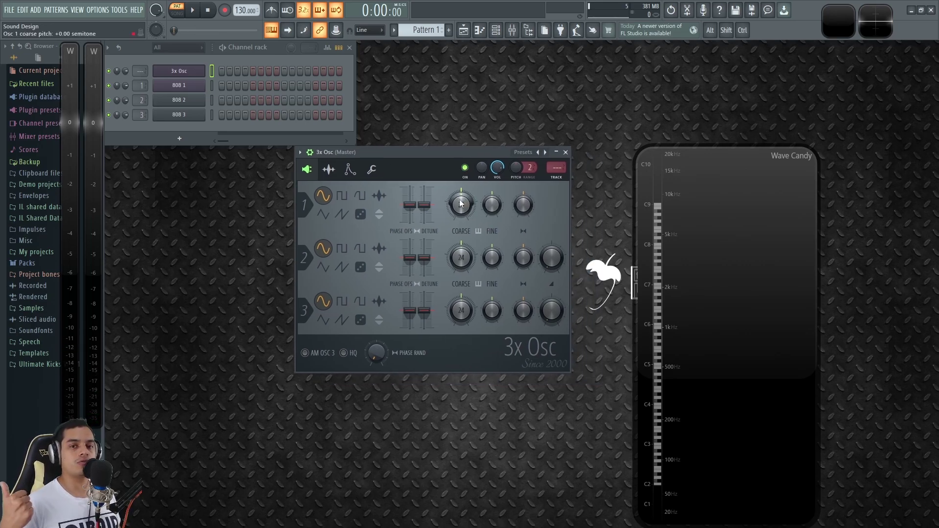
key("x")
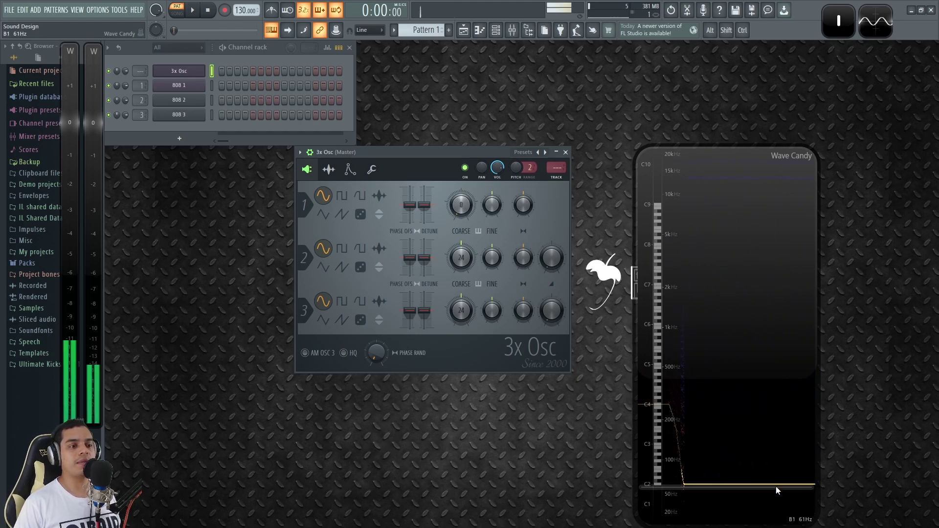
key("g")
key("5")
key("e")
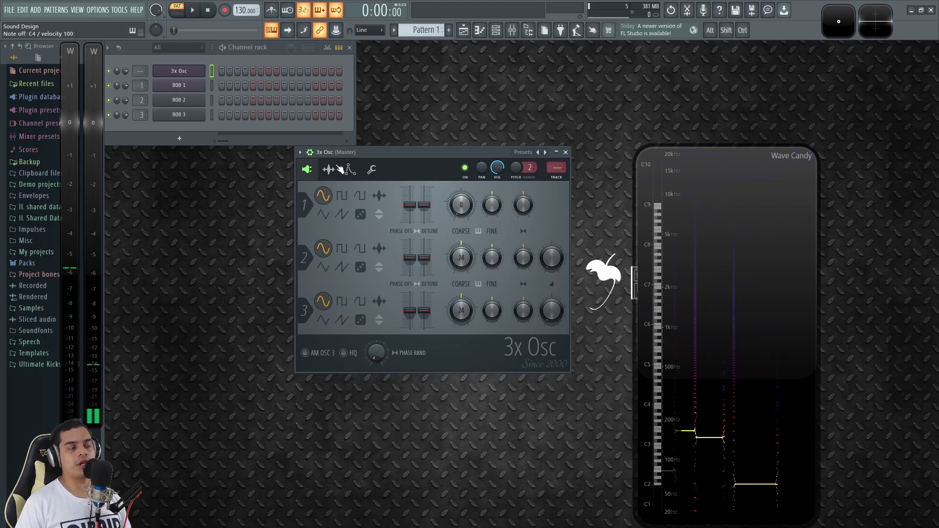
key("e")
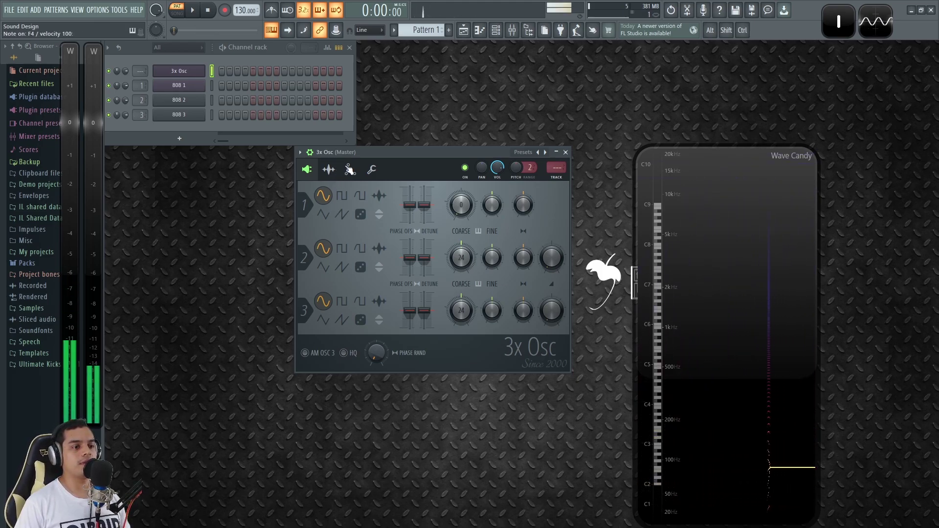
Enable the new synth's volume envelope and bring its attack, hold and sustain down to zero
left_click(350, 169)
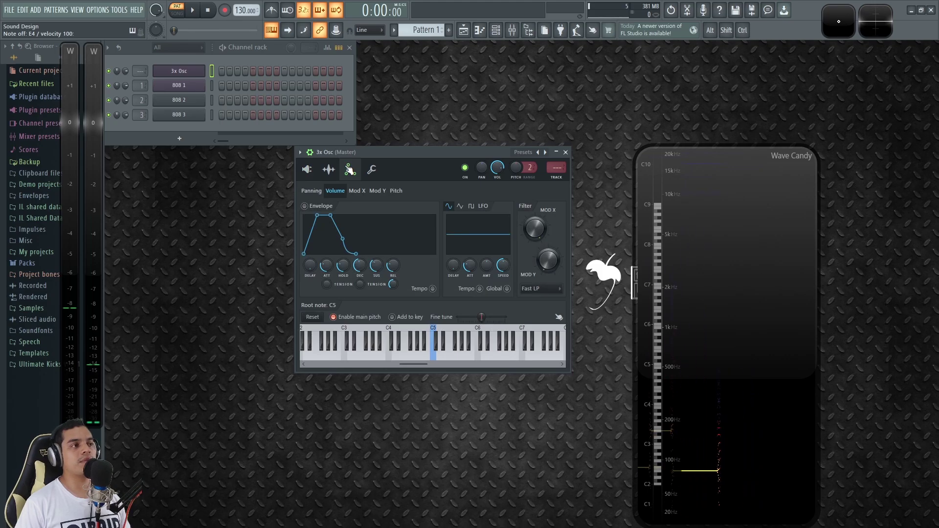
left_click(305, 206)
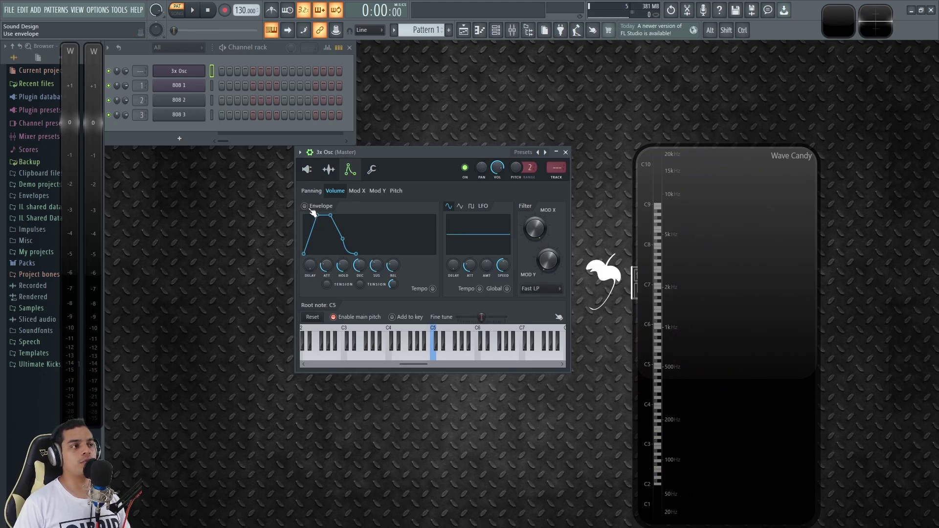
left_click_drag(328, 266, 328, 293)
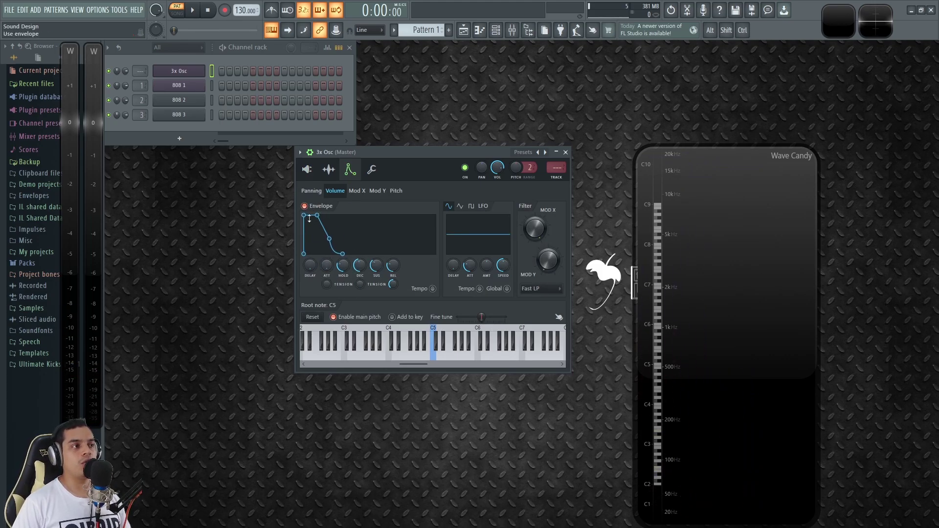
left_click_drag(343, 265, 377, 289)
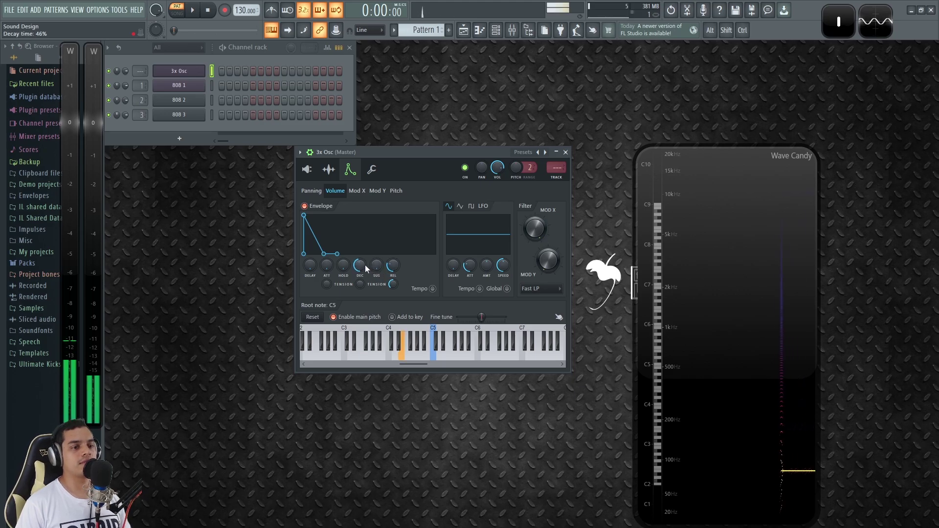
Raise the volume envelope's sustain, and set its decay to 22% and its release to 45%
mouse_move(376, 265)
left_mouse_down()
mouse_move(376, 253)
mouse_move(394, 264)
left_mouse_up()
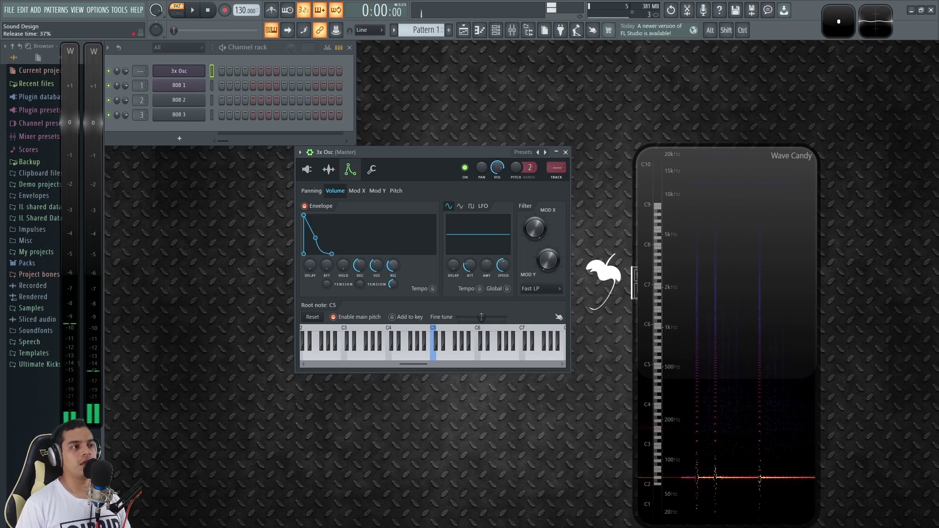
left_click_drag(395, 268, 362, 298)
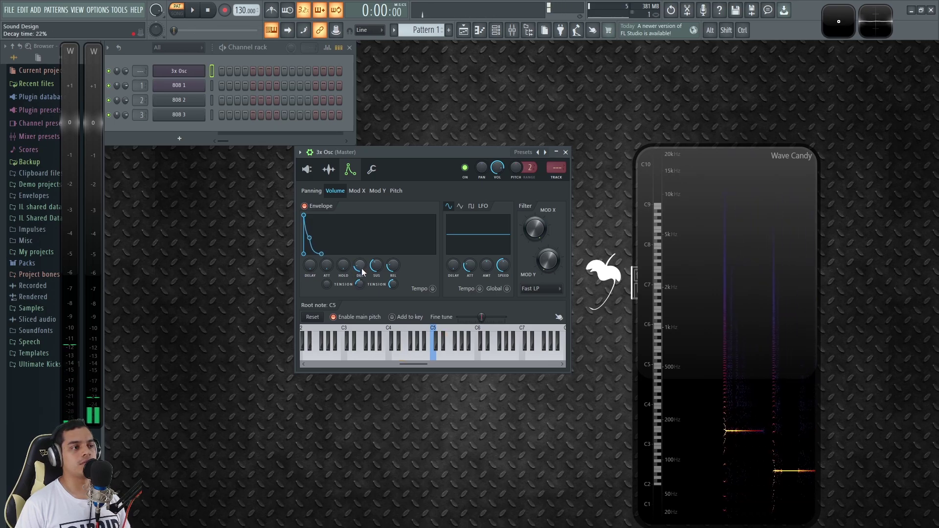
left_click_drag(390, 269, 389, 263)
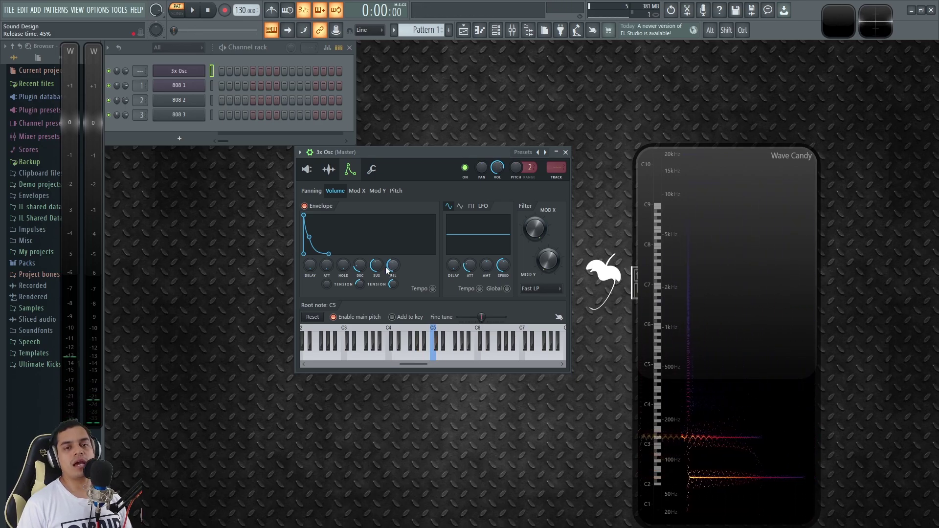
Switch the new 3x Osc to monophonic mode and play notes to hear how they cut each other off
left_click(373, 170)
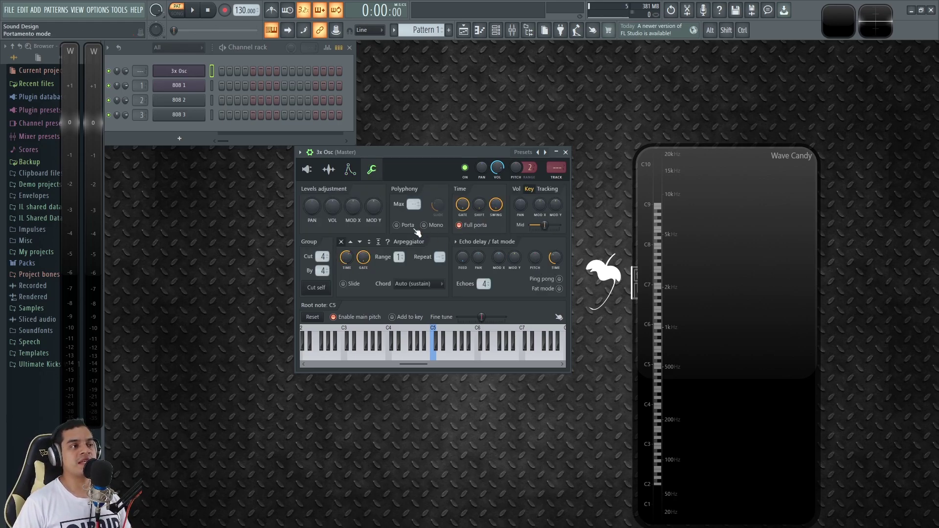
left_click(432, 228)
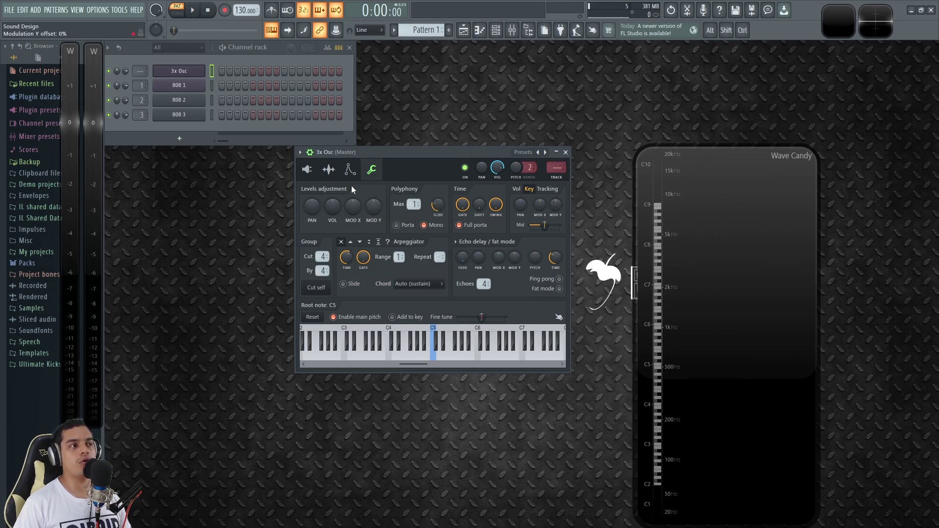
left_click(307, 170)
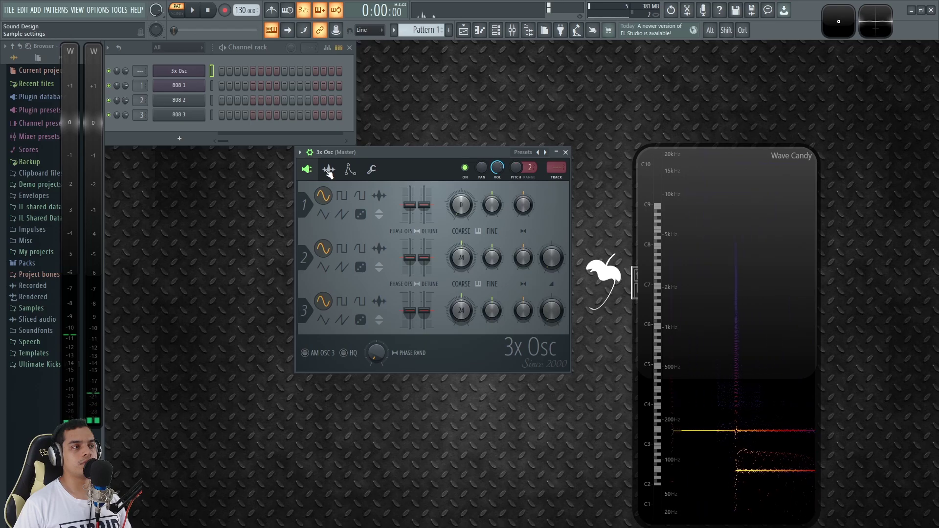
left_click(351, 170)
left_click(372, 169)
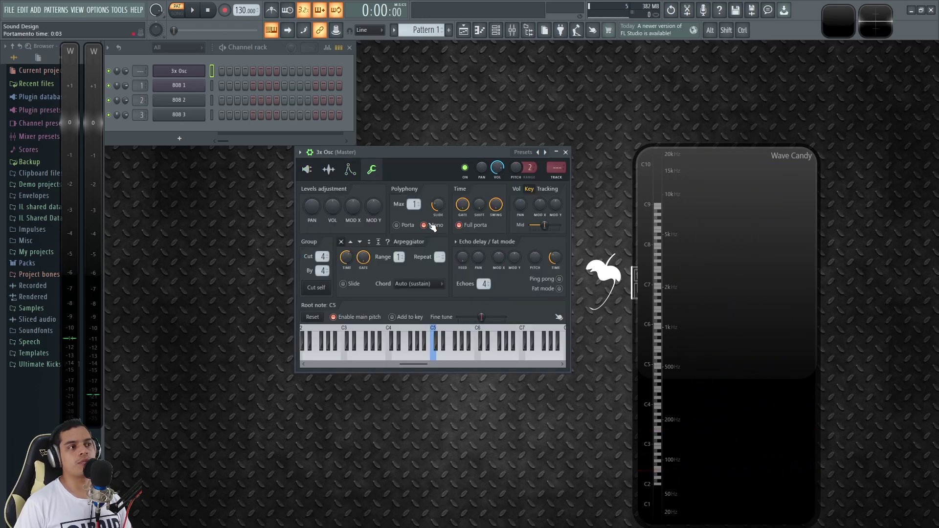
Compare test notes with the synth's monophonic mode off and on while watching the Wave Candy spectrum
left_click(322, 171)
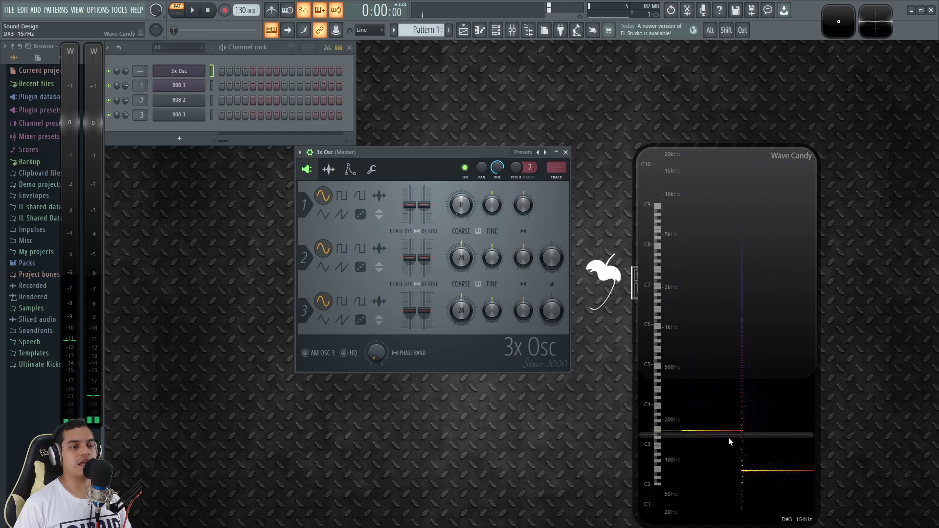
left_click(350, 169)
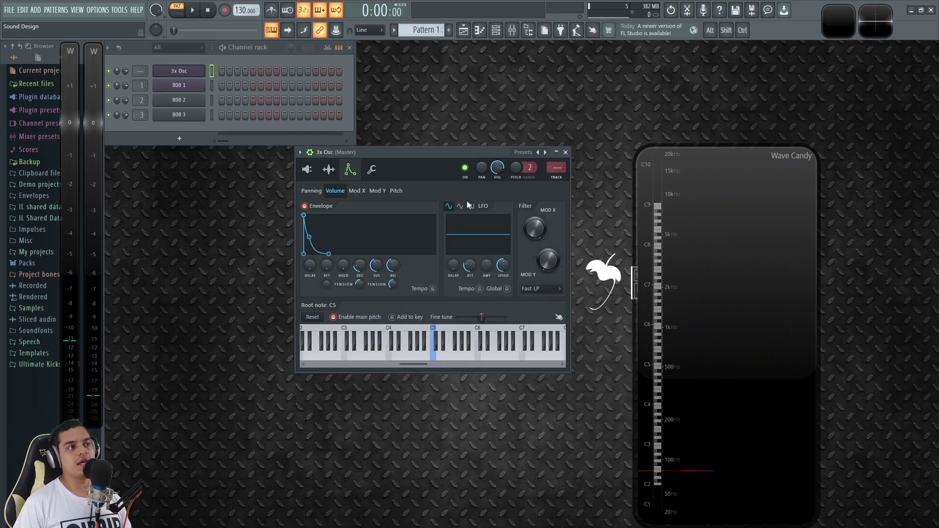
left_click(372, 169)
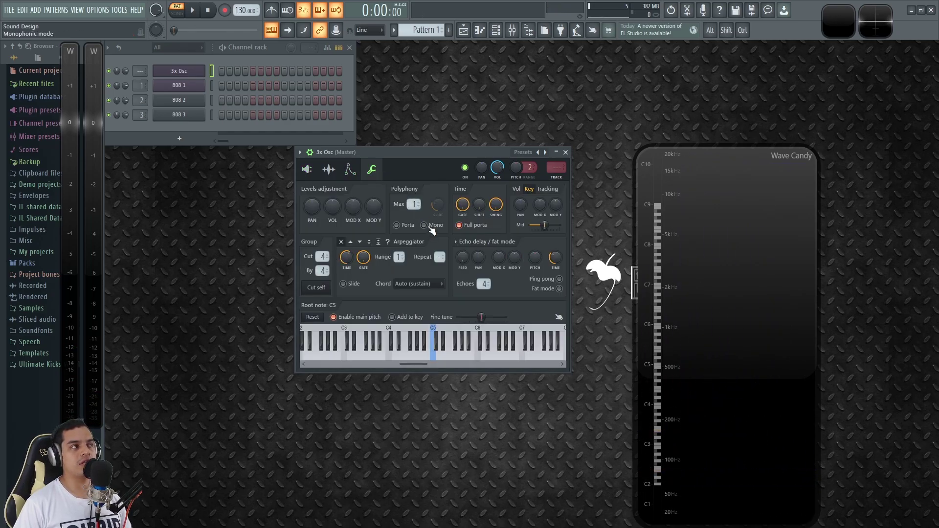
left_click(307, 169)
key("c")
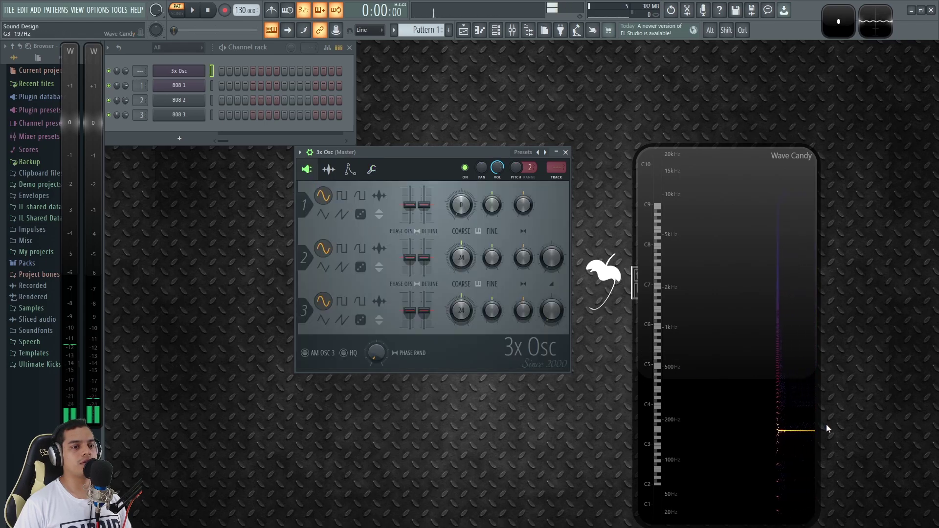
mouse_move(805, 459)
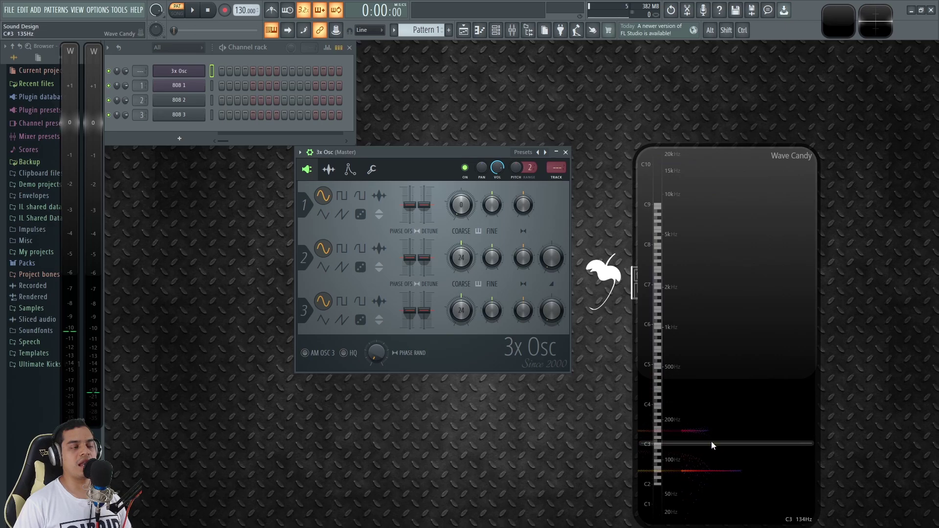
left_click(358, 172)
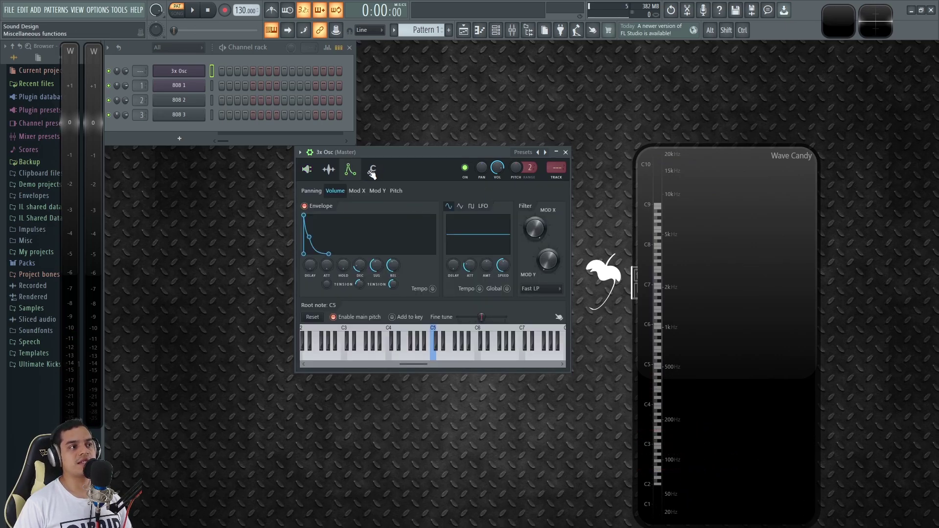
left_click(371, 170)
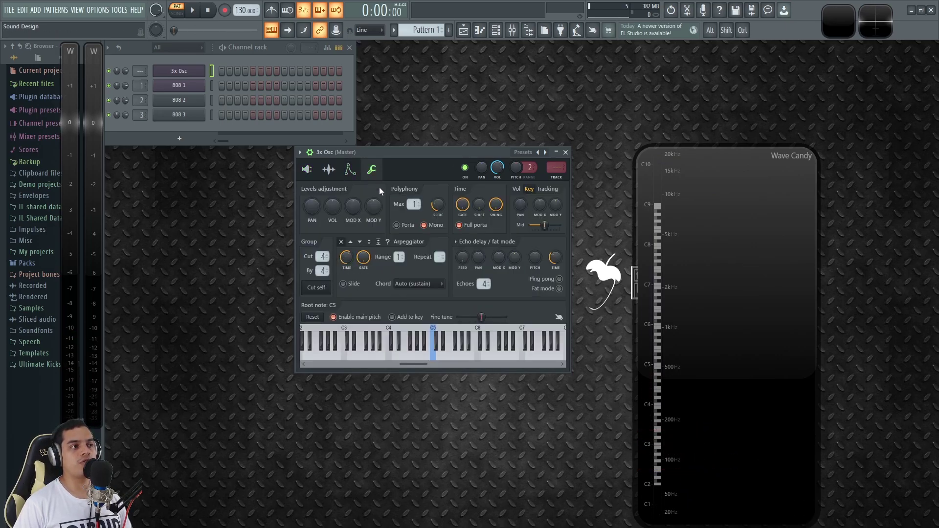
left_click(424, 226)
left_click(430, 227)
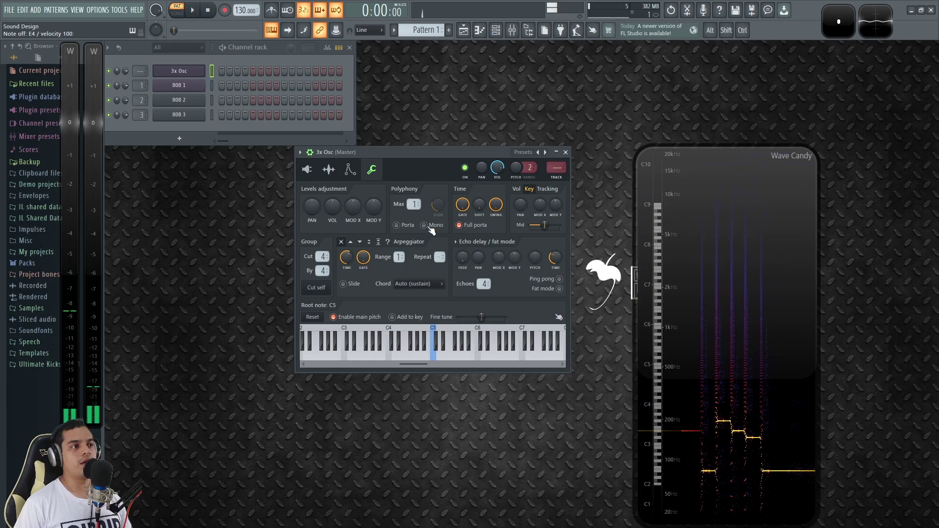
Shorten the volume envelope's release and play notes to check the tail
left_click(350, 170)
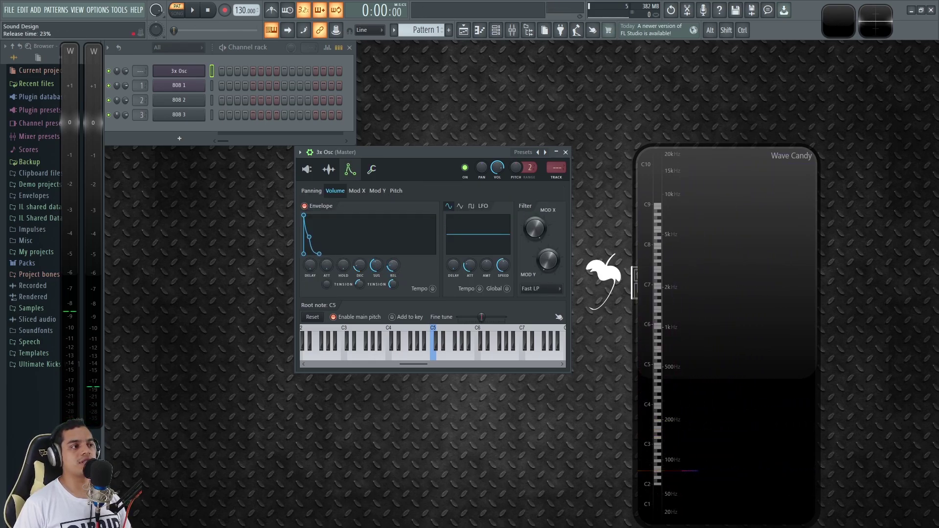
left_click_drag(393, 265, 396, 268)
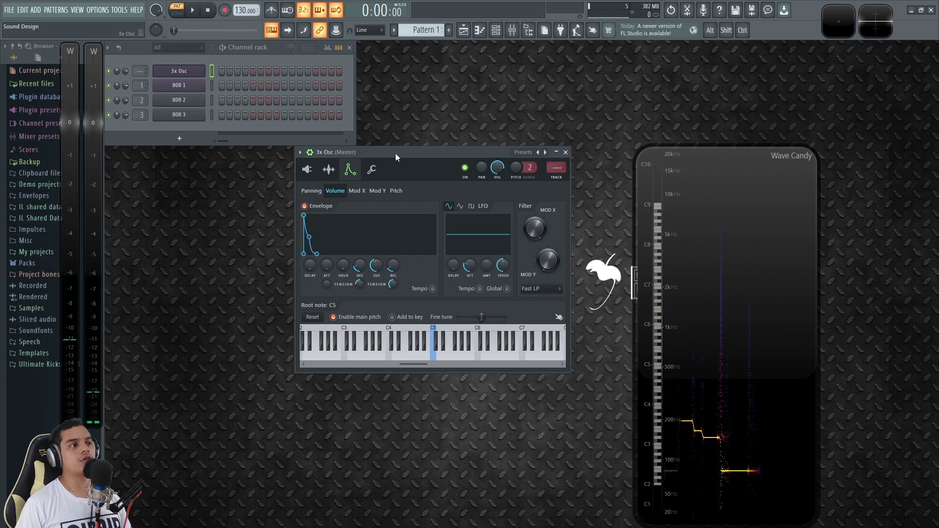
left_click_drag(396, 154, 391, 154)
Shape a short-decay pitch envelope with no hold or sustain, and set the channel's root note to C6
left_click(392, 191)
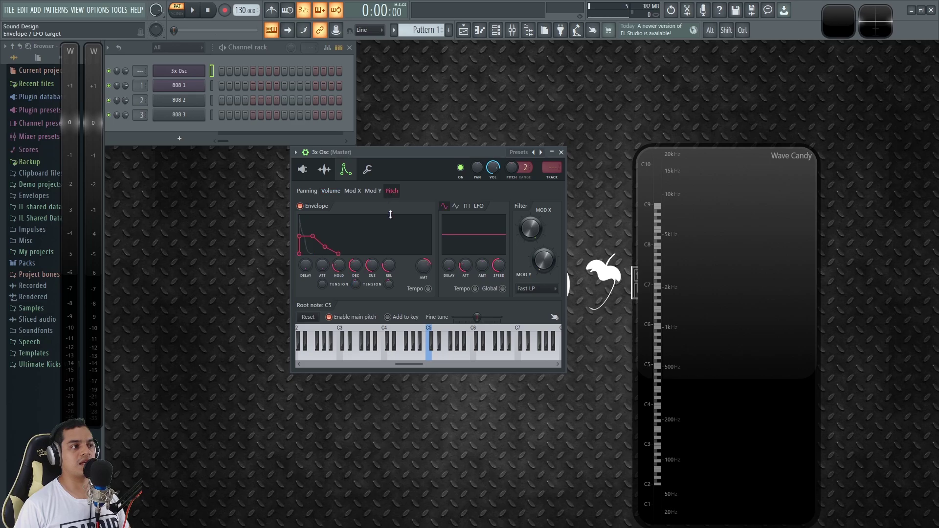
scroll(332, 271, "down", 10)
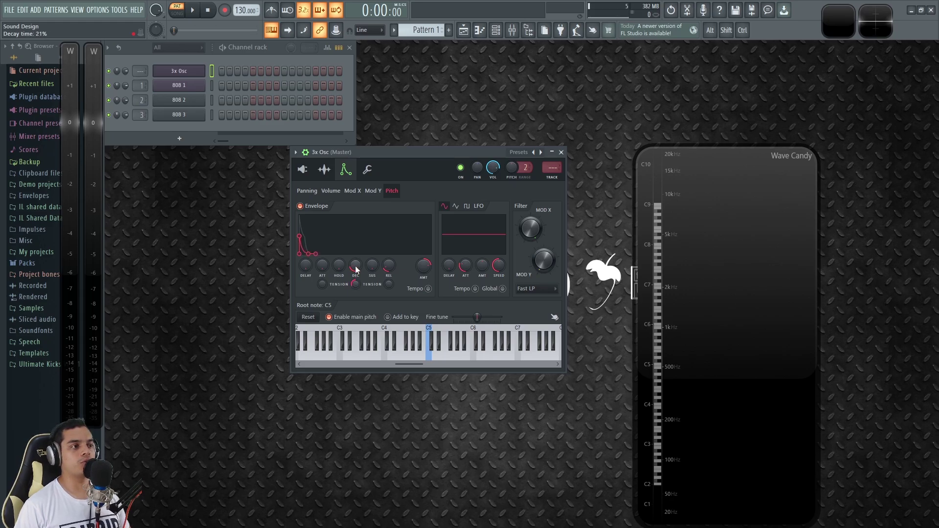
scroll(356, 270, "down", 2)
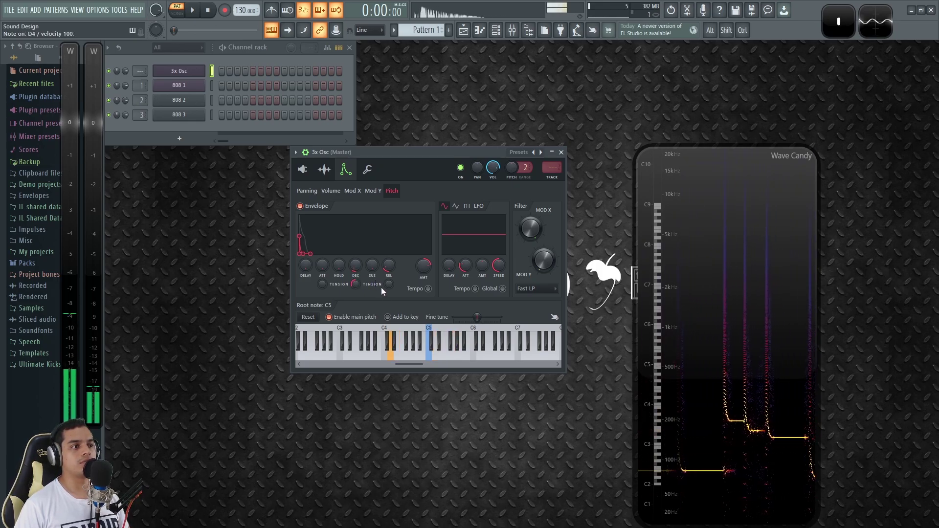
right_click(477, 360)
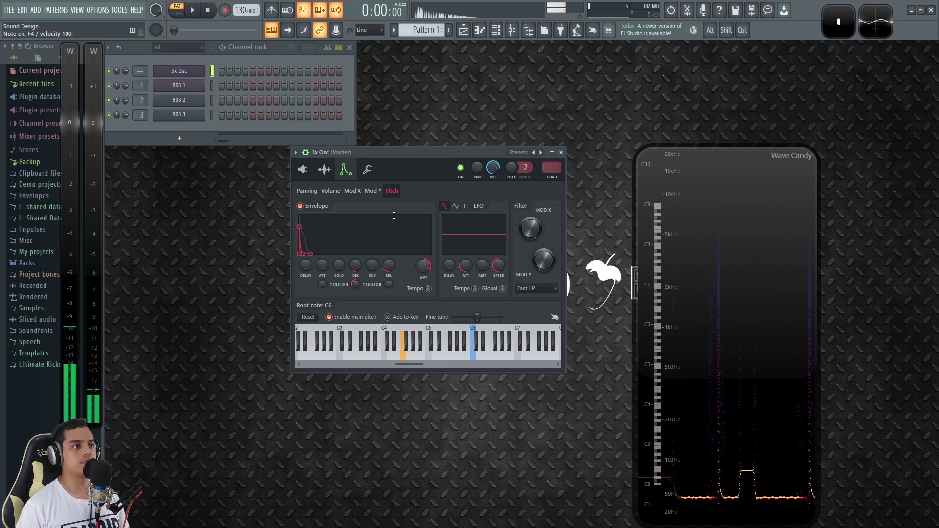
left_click(367, 169)
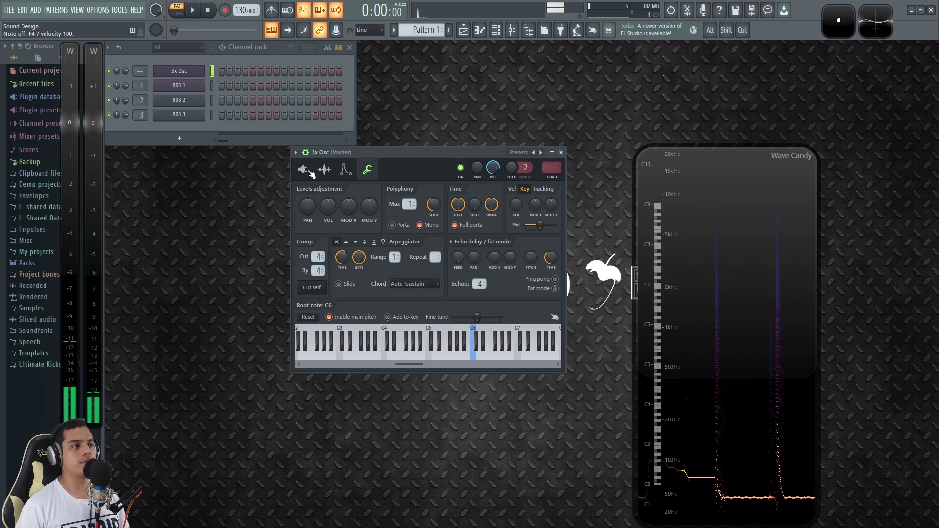
left_click(305, 171)
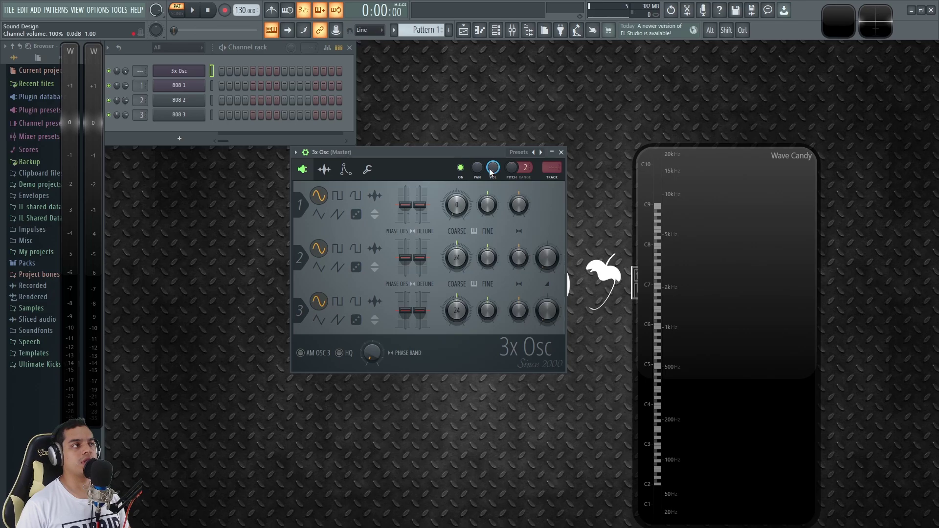
left_click(346, 169)
left_click(368, 169)
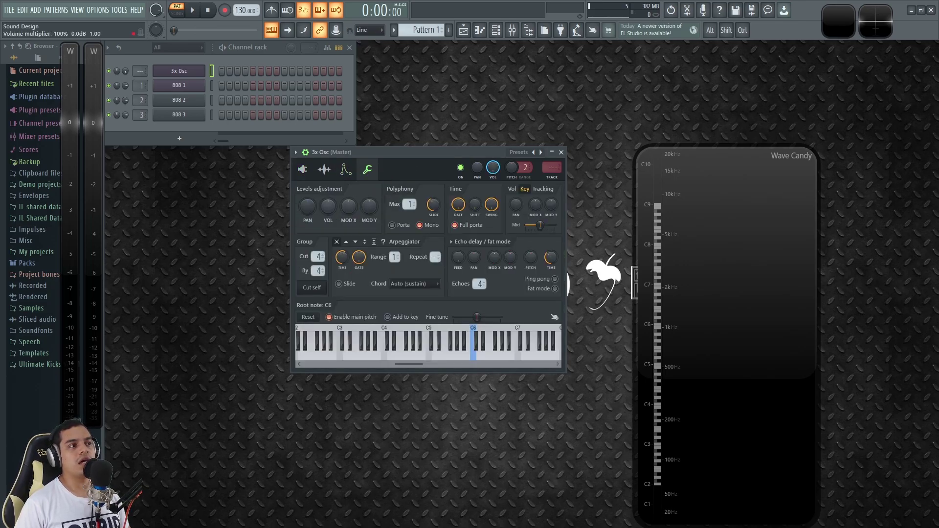
left_click_drag(391, 152, 386, 157)
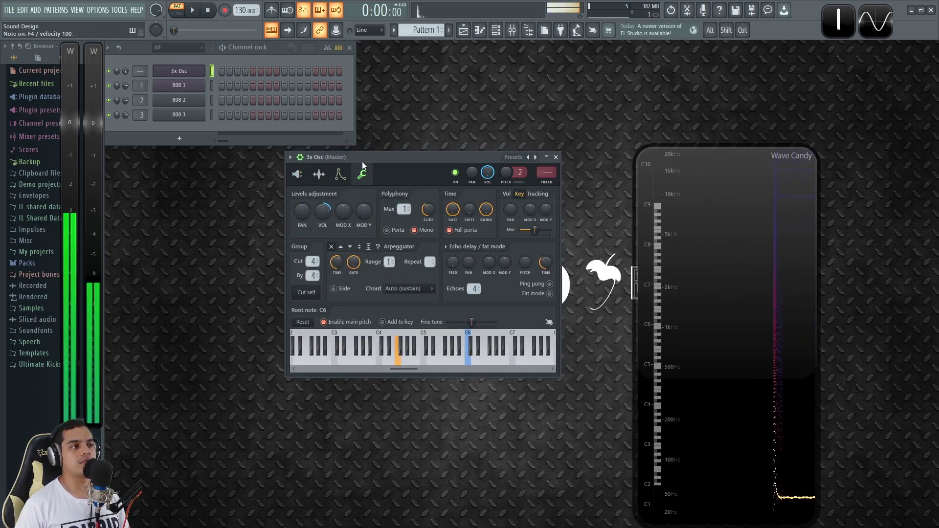
left_click_drag(326, 209, 327, 211)
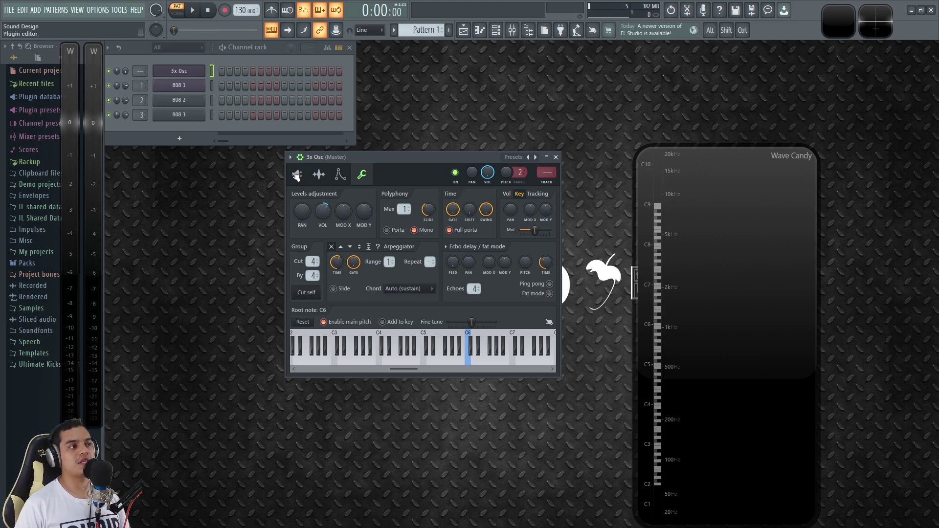
Change oscillator 1's waveform to a triangle and enable the synth's HQ mode
left_click(297, 174)
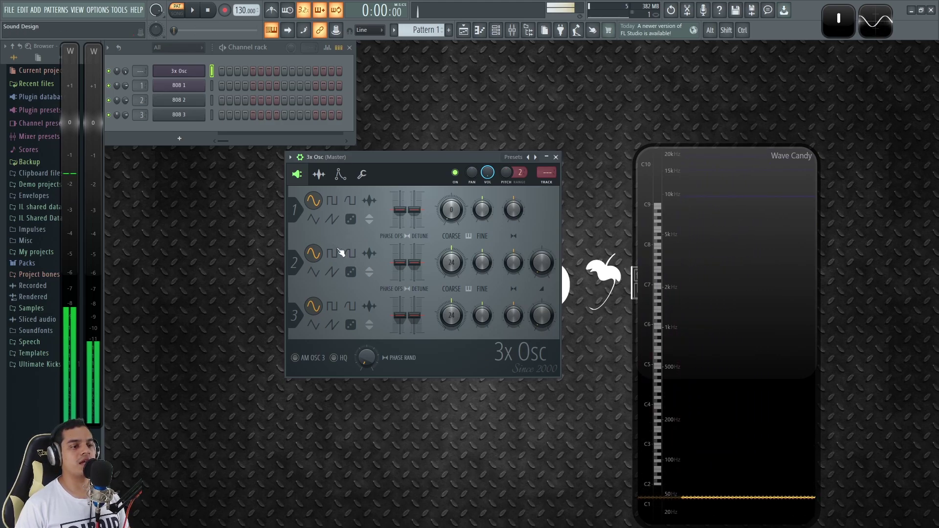
left_click(313, 219)
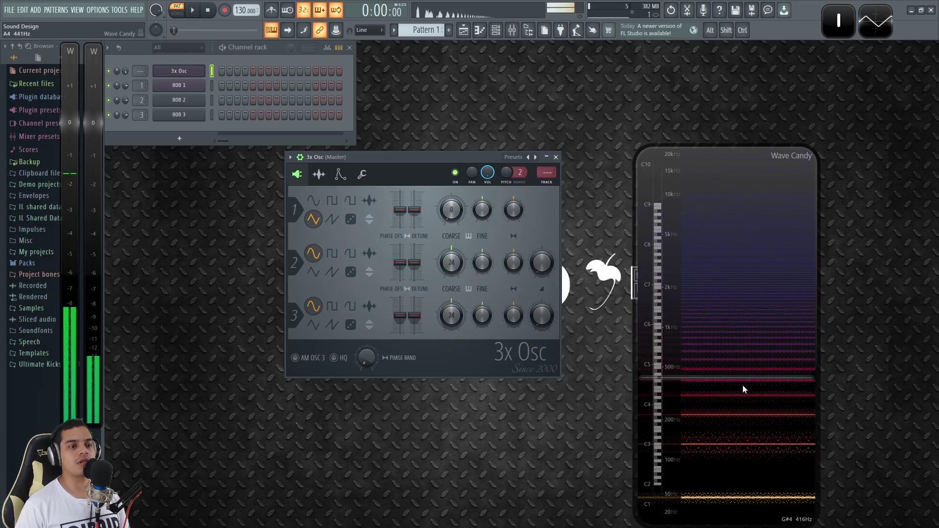
left_click(335, 359)
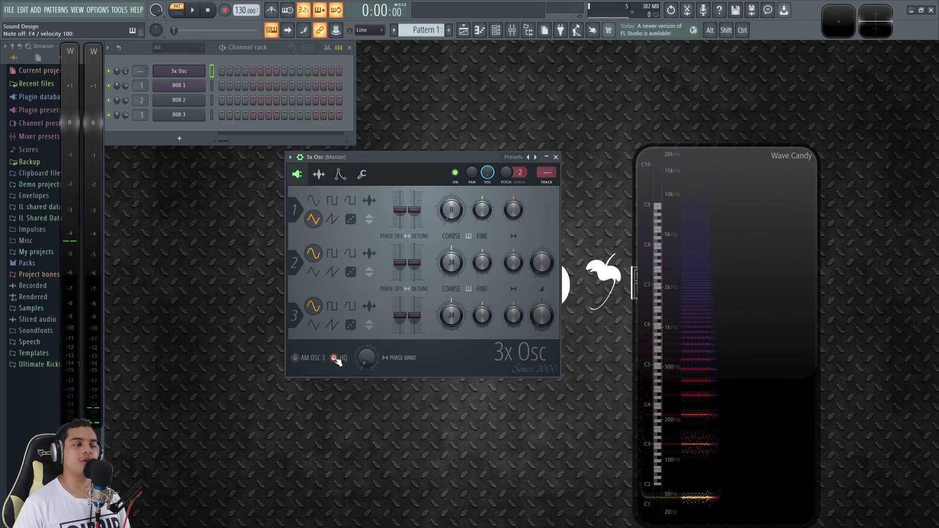
Change the 3x Osc's filter type to LPx2 and lengthen its portamento slide time
left_click(340, 175)
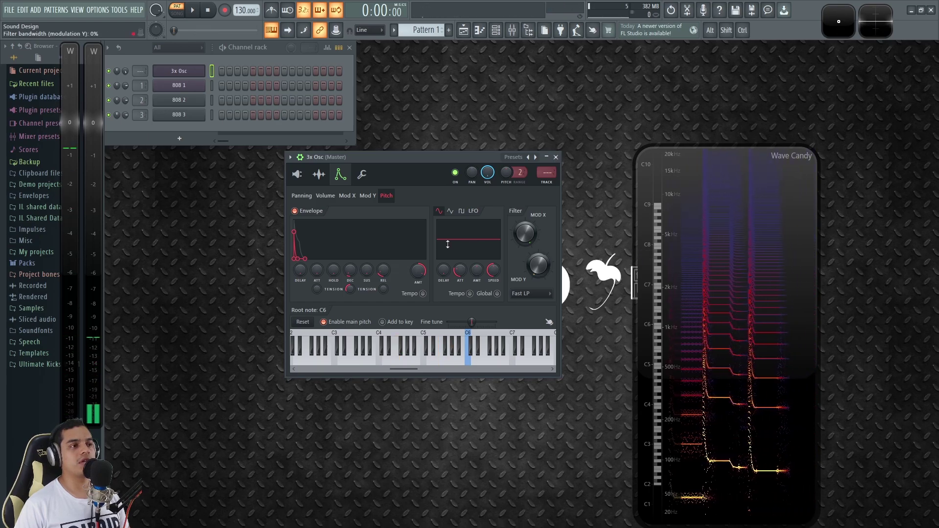
left_click(533, 296)
left_click(537, 351)
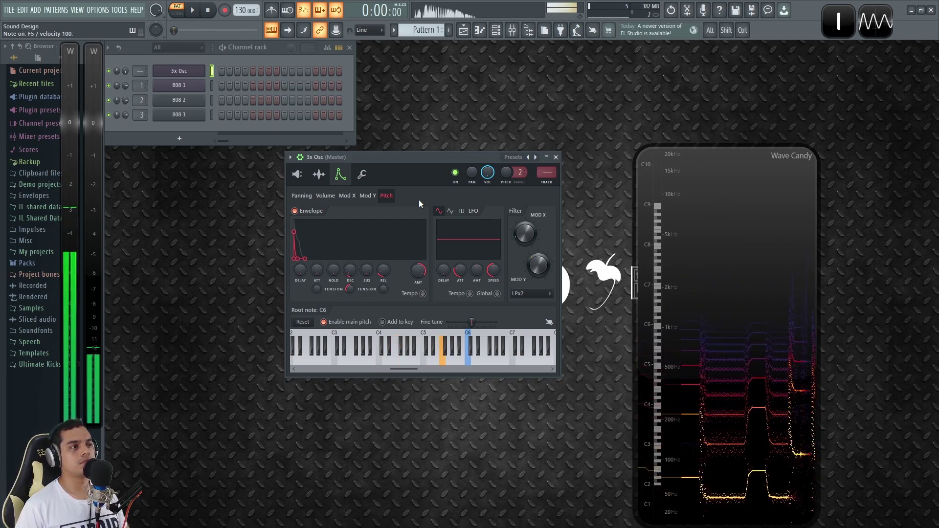
left_click(362, 174)
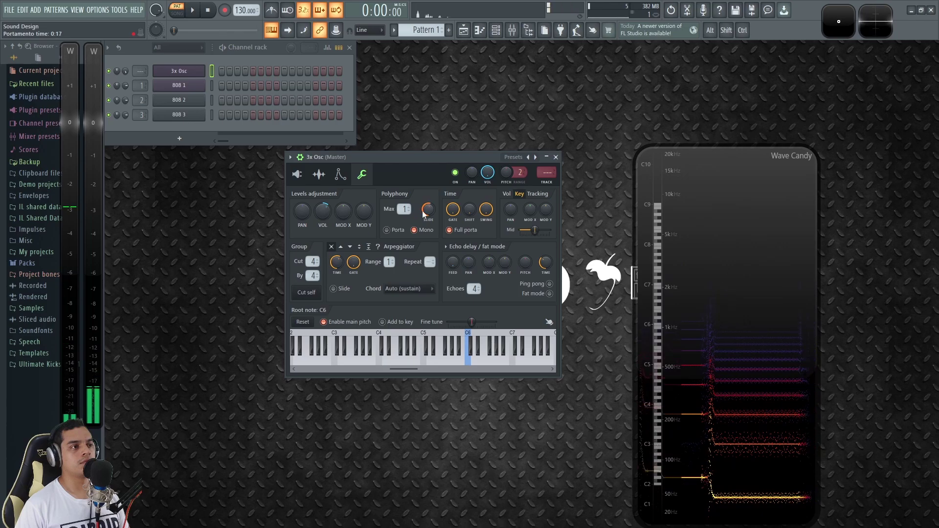
scroll(425, 210, "up", 5)
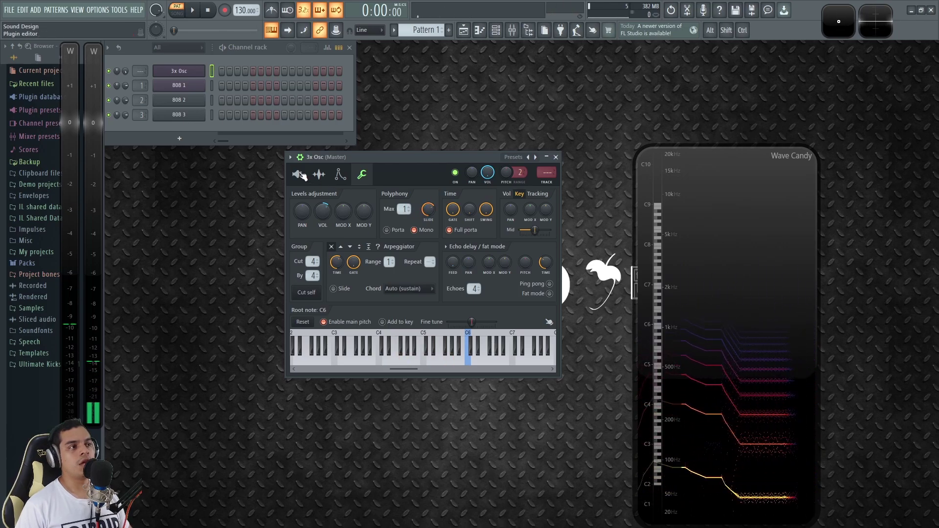
left_click(298, 175)
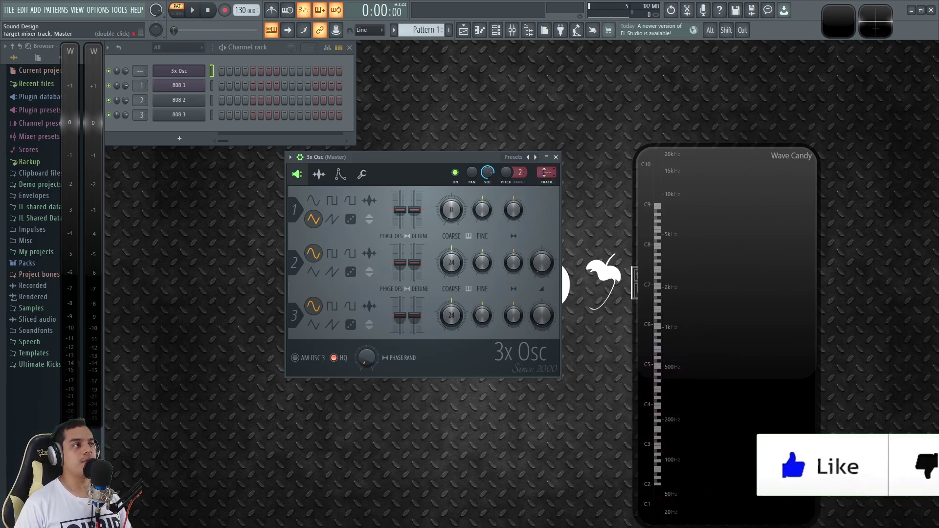
left_click_drag(545, 173, 545, 169)
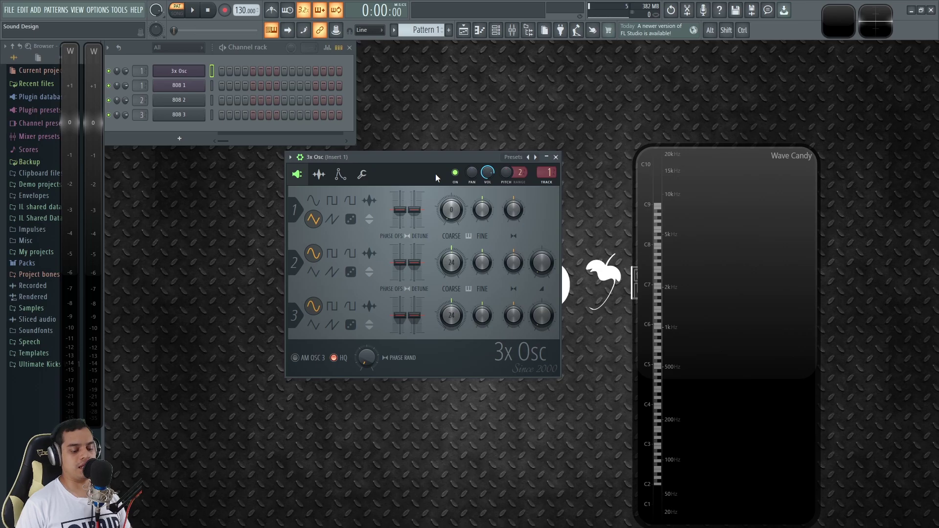
key("F9")
Inspect the Fruity Blood Overdrive on mixer insert 1 and play notes to audition the distorted bass
left_click(840, 260)
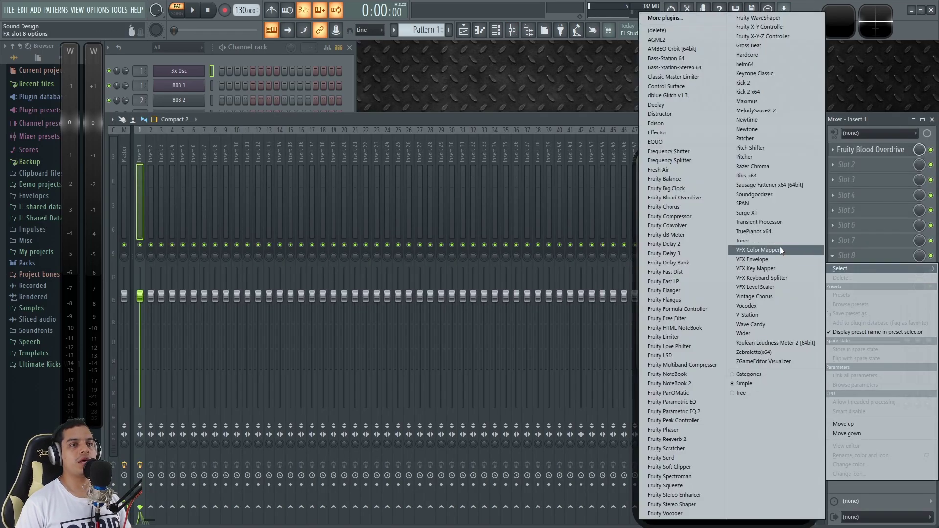
left_click(750, 324)
left_click(871, 149)
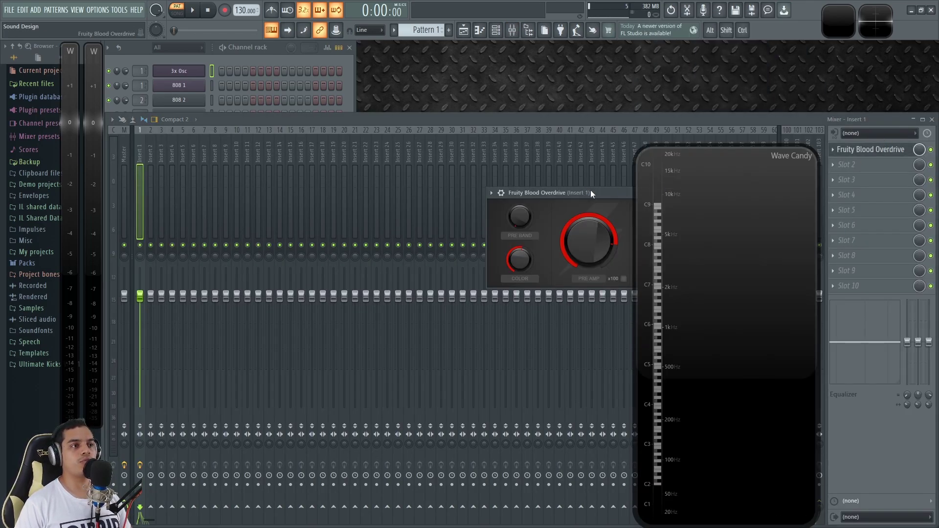
left_click_drag(594, 190, 422, 148)
key("Escape")
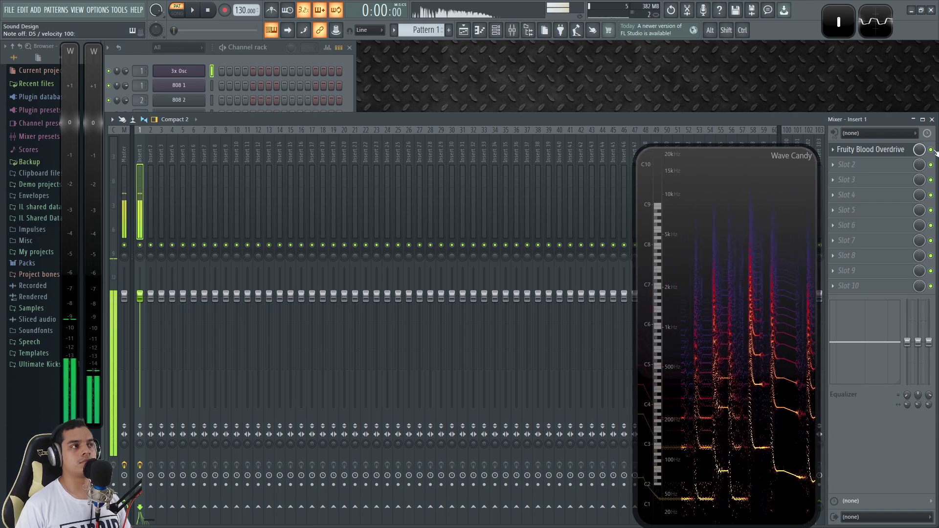
Bring the channel rack forward, open the 3x Osc channel's window and reposition it
left_click(277, 49)
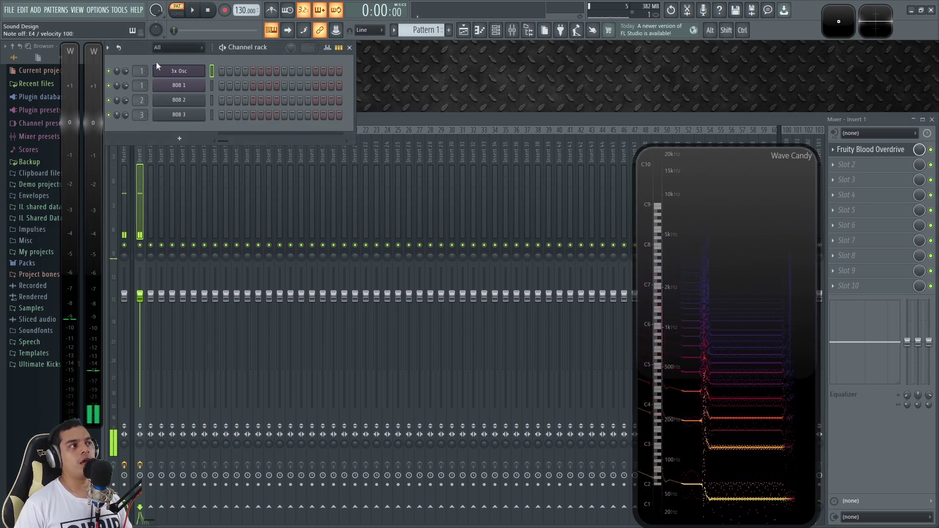
left_click(180, 71)
left_click_drag(409, 155, 409, 137)
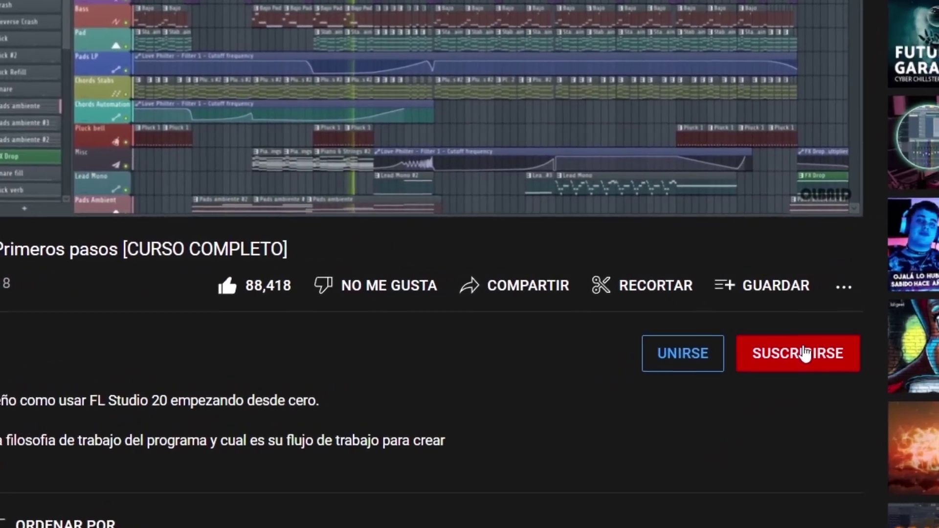
left_click(861, 341)
left_click(708, 335)
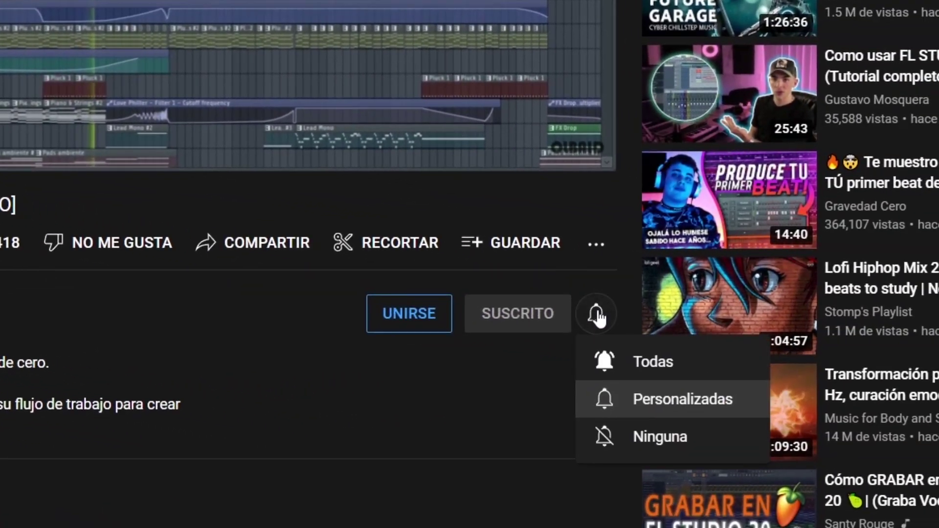
left_click(746, 382)
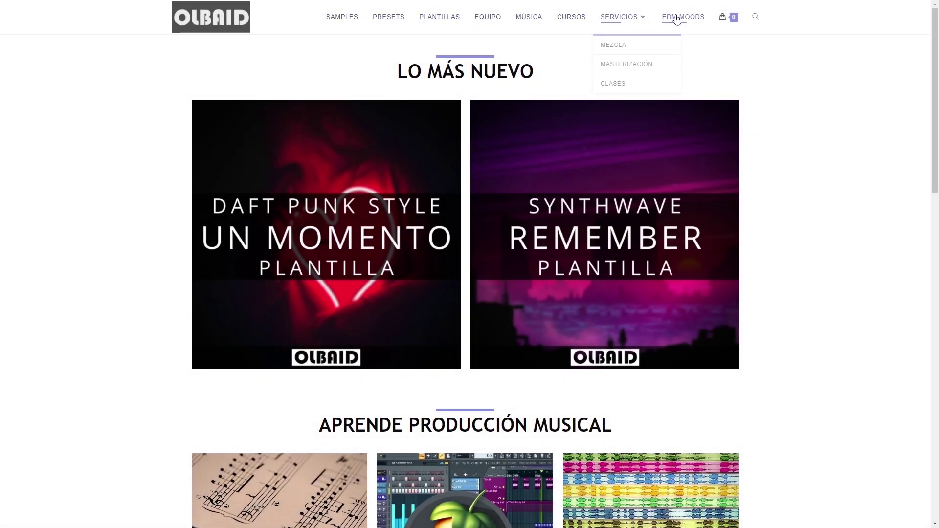
scroll(820, 287, "down", 12)
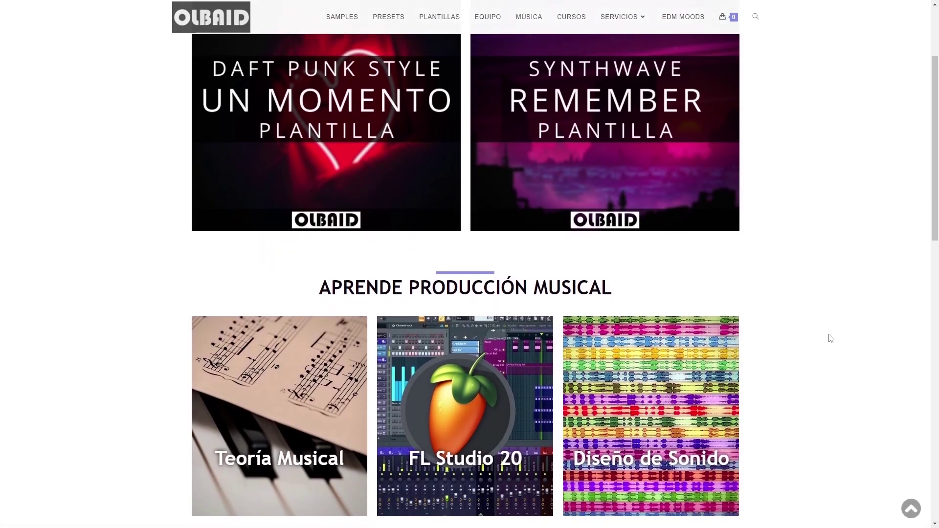
scroll(822, 372, "down", 7)
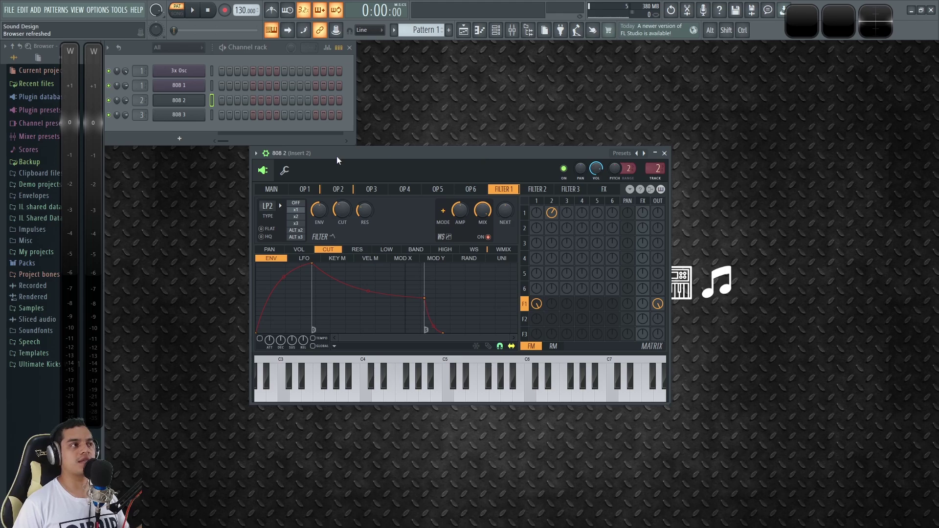
Insert a Sytrus channel above 808 3, enlarge its window and load the Default preset
right_click(180, 119)
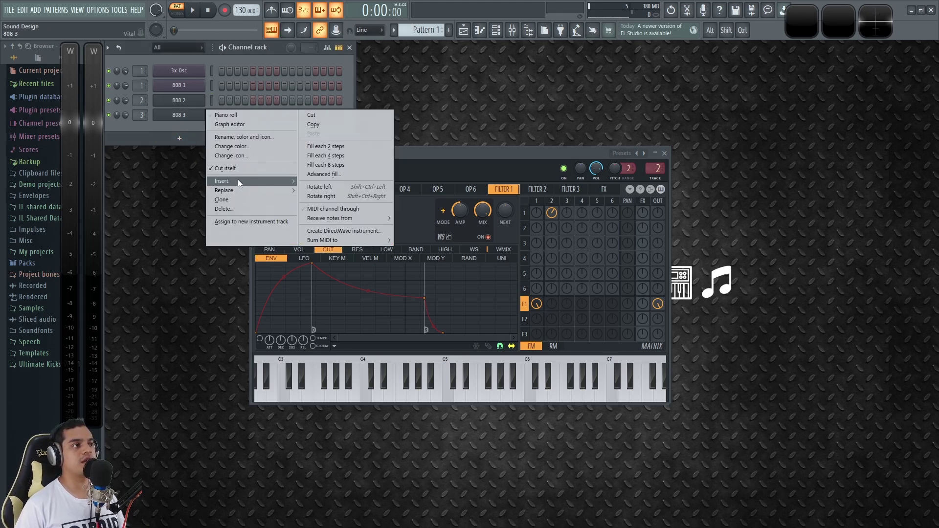
mouse_move(238, 180)
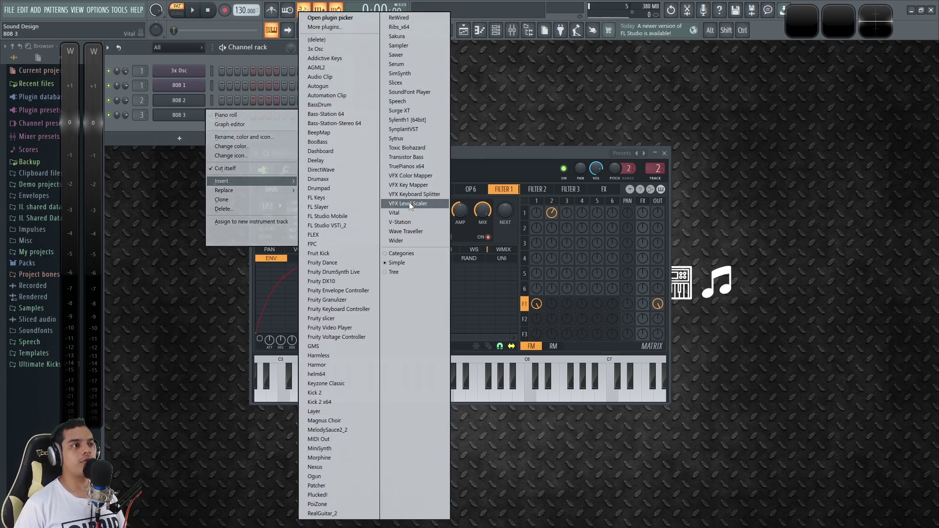
left_click(411, 139)
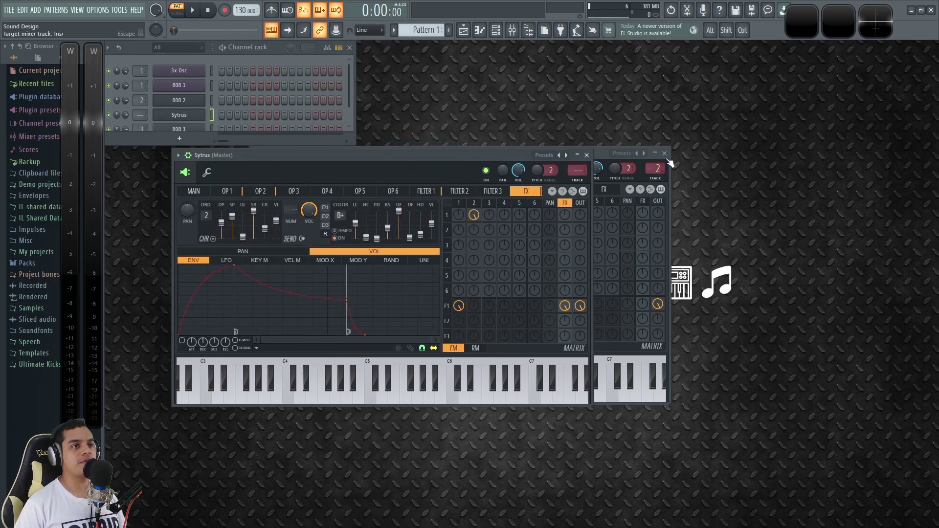
left_click_drag(449, 154, 454, 132)
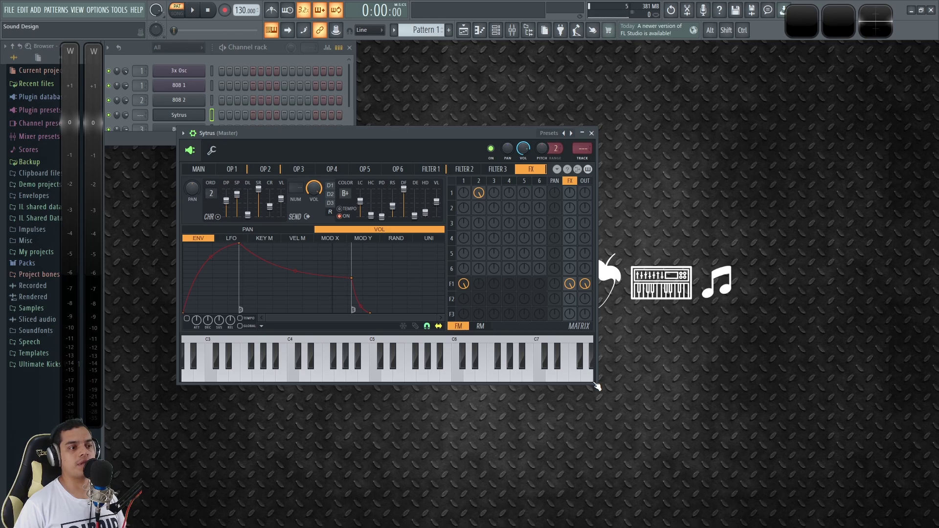
left_click_drag(595, 383, 728, 469)
left_click_drag(458, 83, 469, 81)
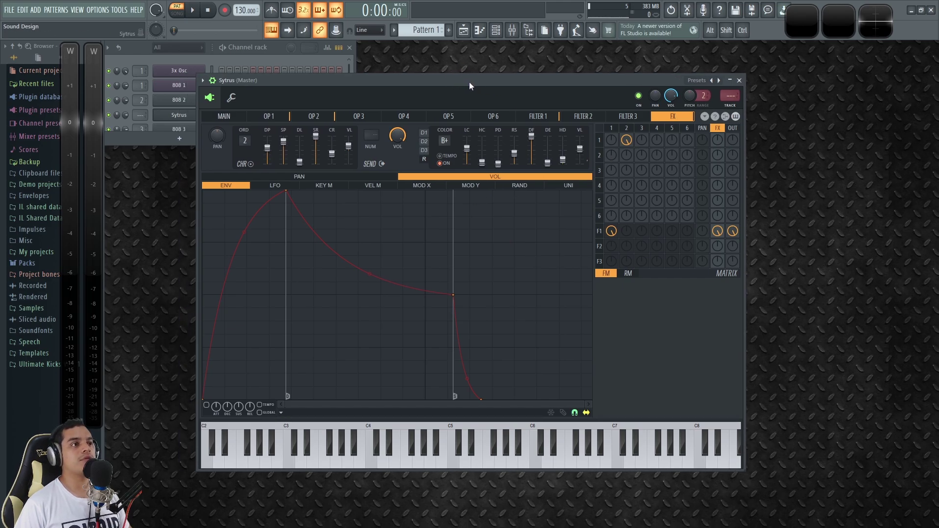
left_click(711, 80)
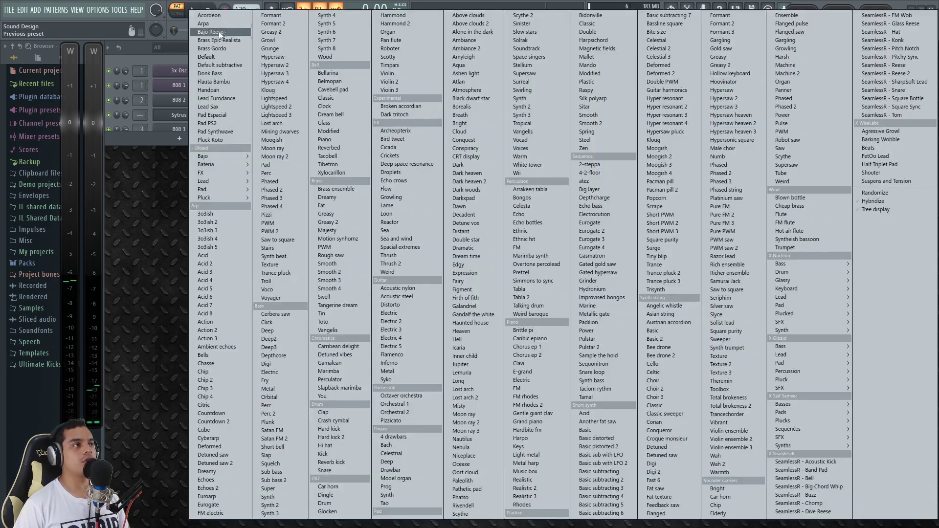
left_click(216, 61)
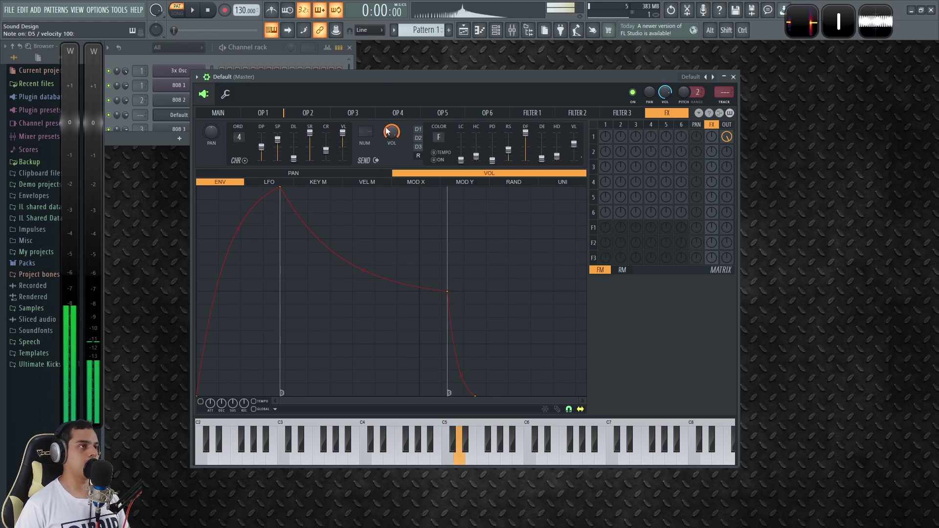
Lower Sytrus operator 1's frequency ratio to 0.5, then 0.25, and play notes to audition the pitch
left_click(267, 113)
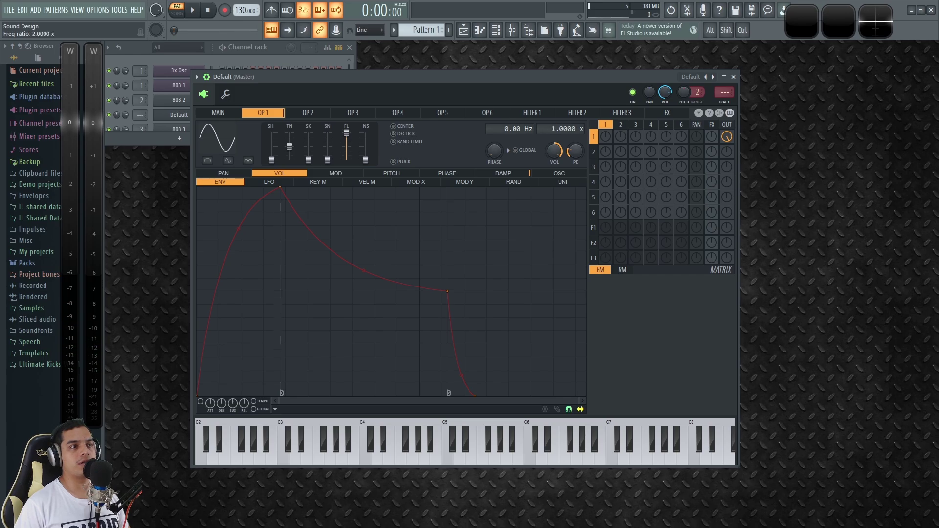
left_click_drag(562, 129, 562, 143)
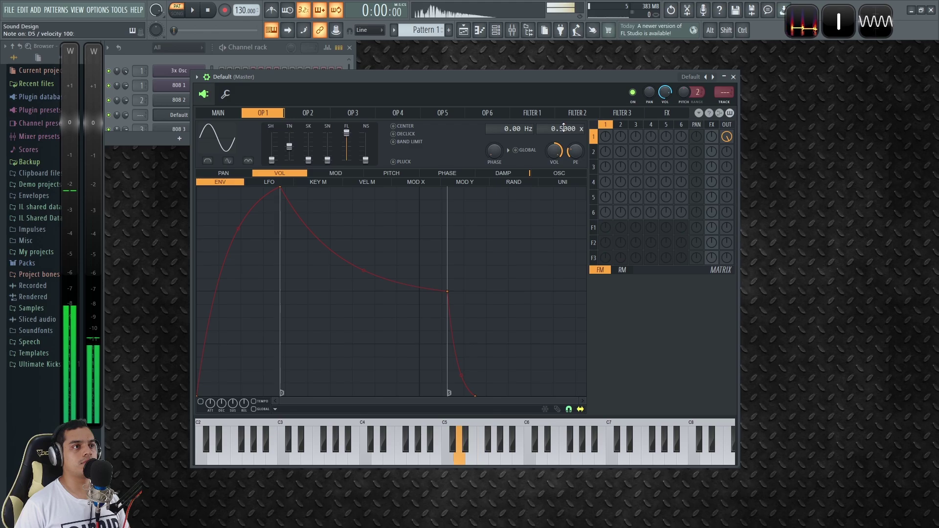
left_click(803, 26)
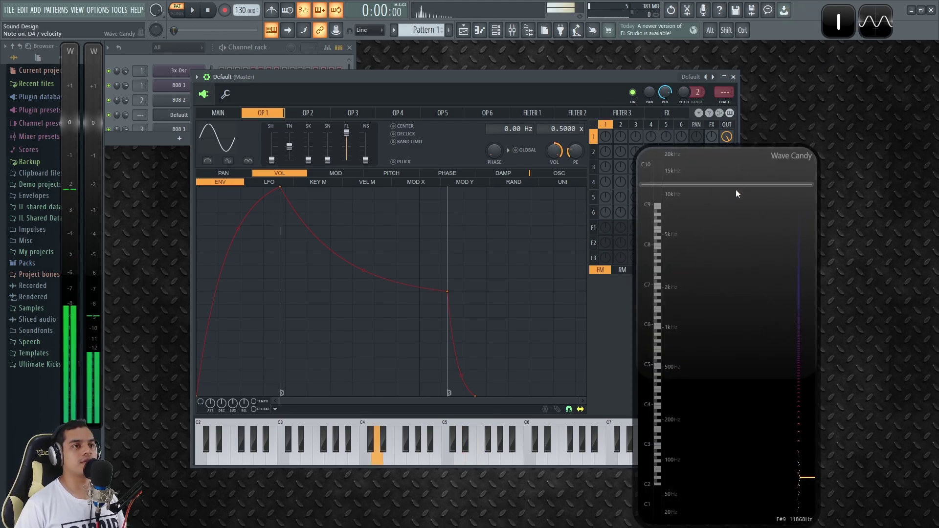
left_click(715, 383)
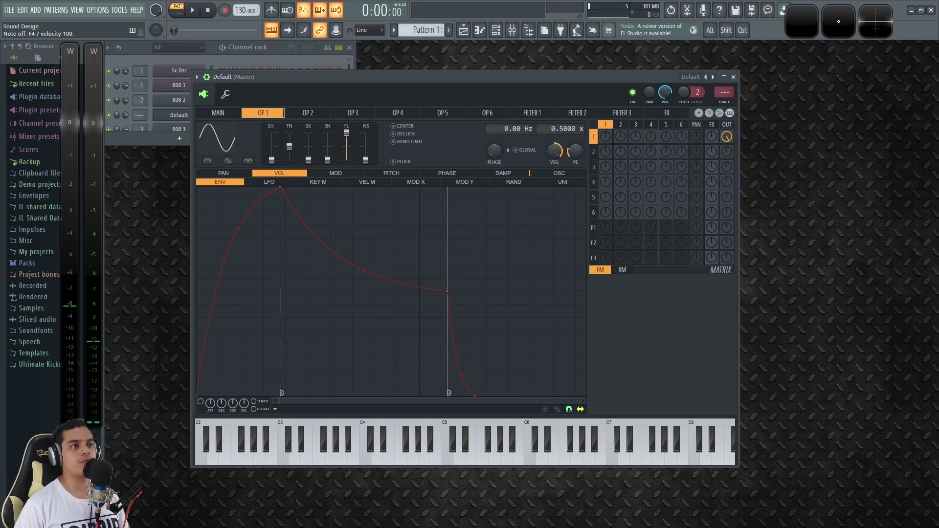
key("c")
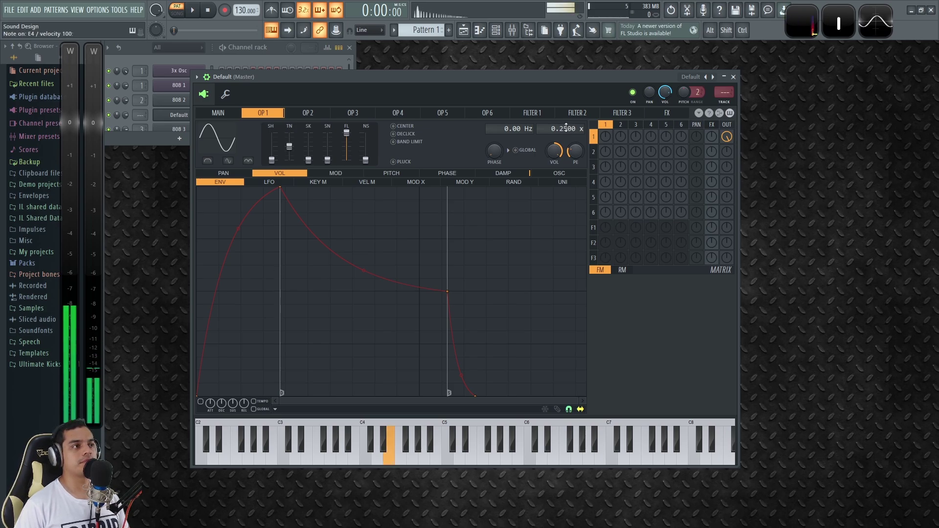
key("r")
key("w")
key("v")
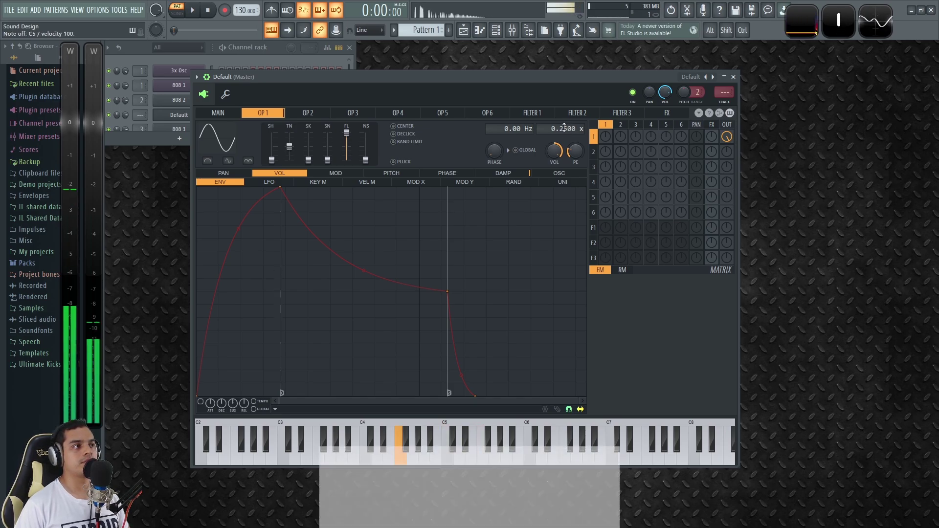
Turn on Mono in the Sytrus channel's polyphony settings and enable Mono Key on its main page
left_click(225, 94)
left_click(318, 151)
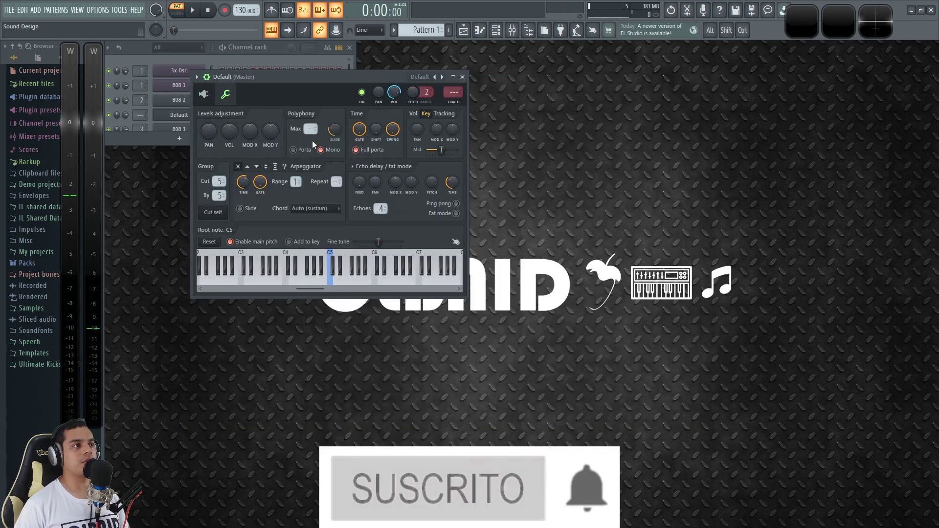
left_click(214, 94)
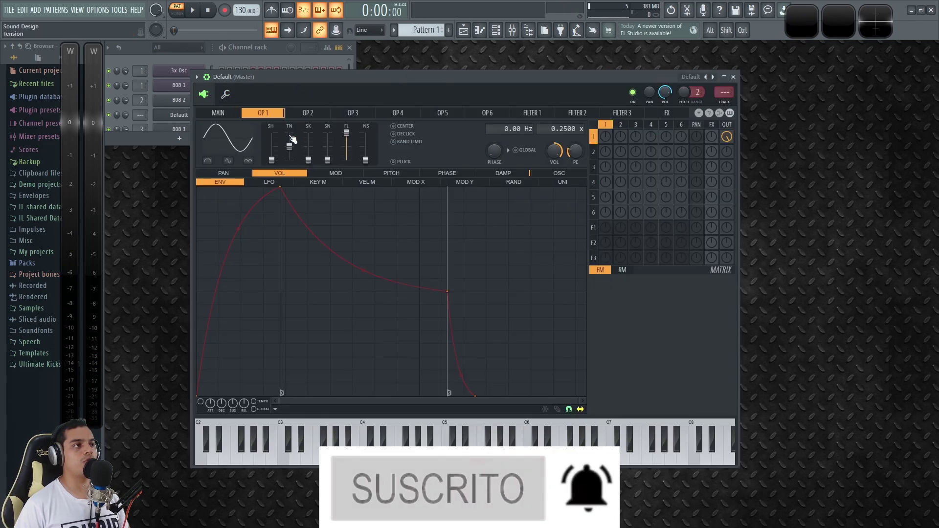
left_click(472, 236)
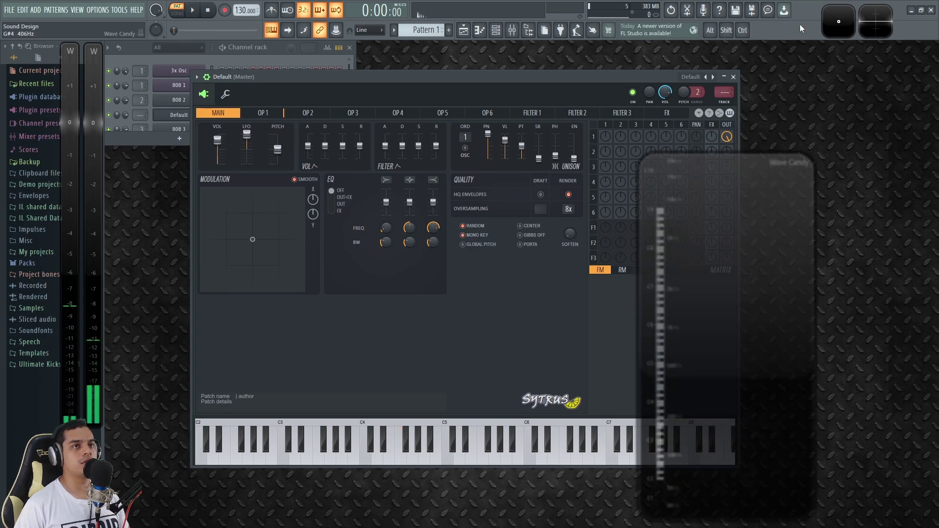
Shape operator 1's volume envelope with an immediate peak, a short decay to a lower level and a long, gradual release
left_click(263, 112)
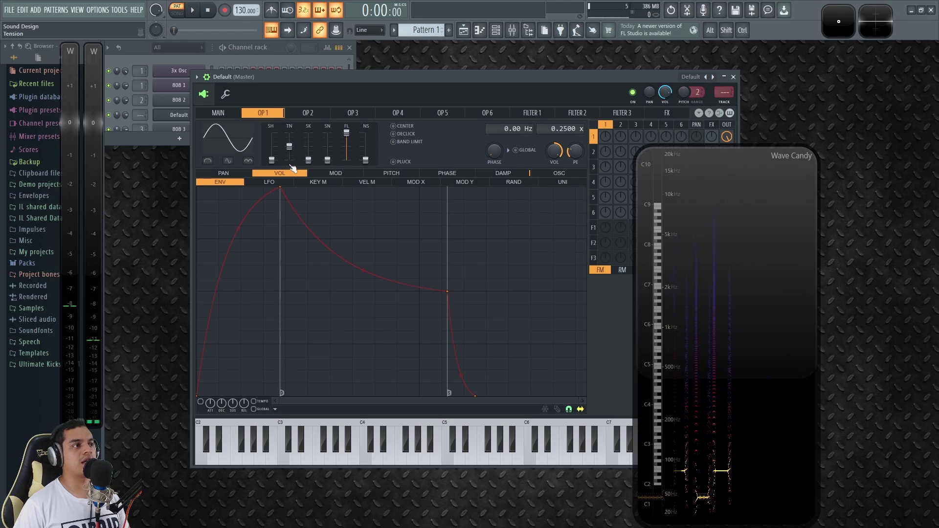
left_click_drag(283, 188, 195, 194)
left_click_drag(368, 292, 280, 340)
left_click_drag(310, 400, 441, 397)
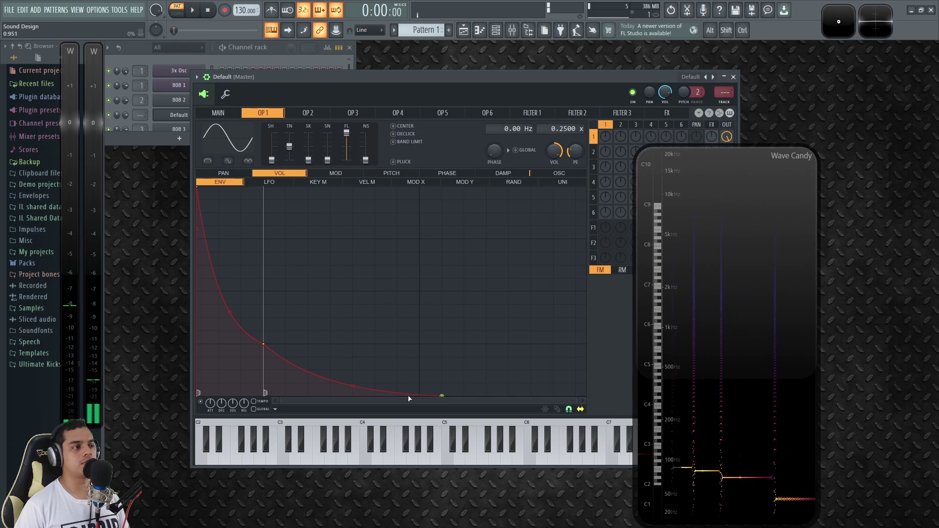
left_click_drag(457, 398, 501, 397)
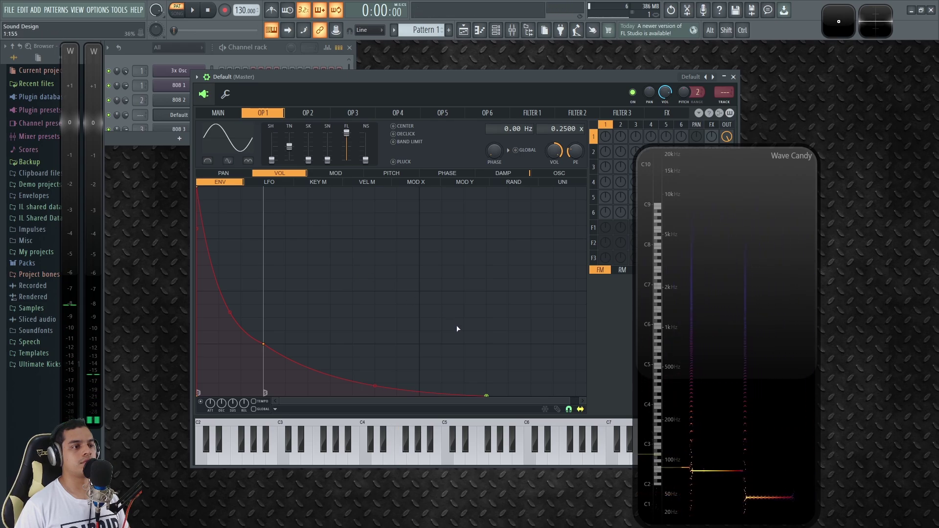
left_click_drag(487, 395, 553, 397)
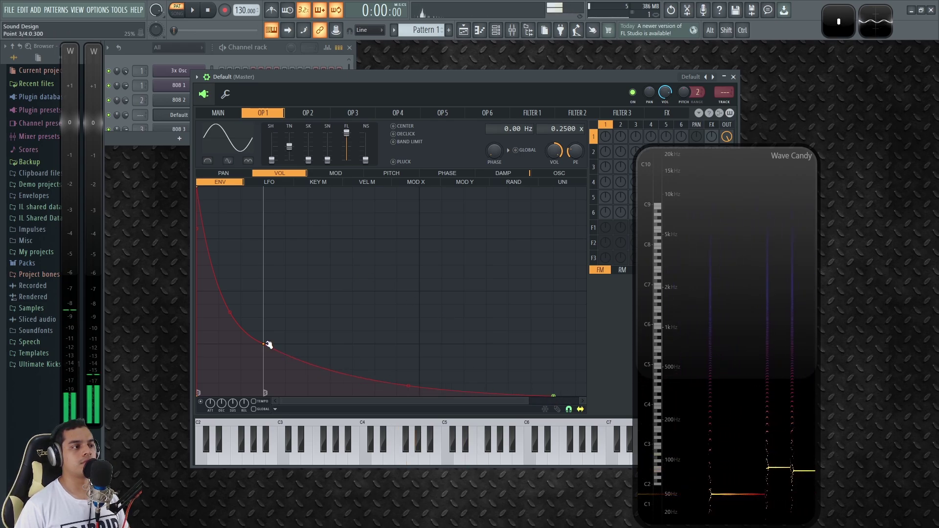
Shape operator 1's pitch envelope to start near maximum and drop quickly to the minimum
left_click(391, 174)
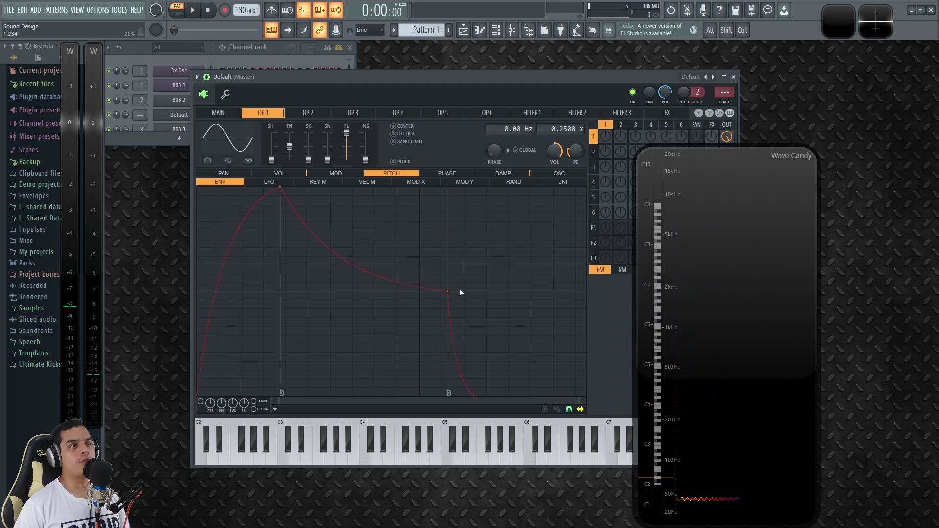
left_click_drag(283, 190, 161, 209)
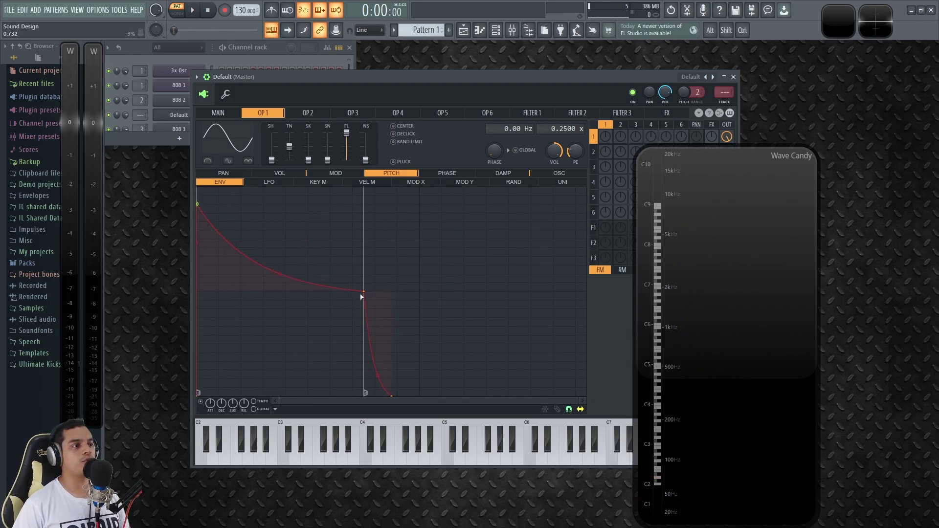
left_click_drag(365, 291, 312, 414)
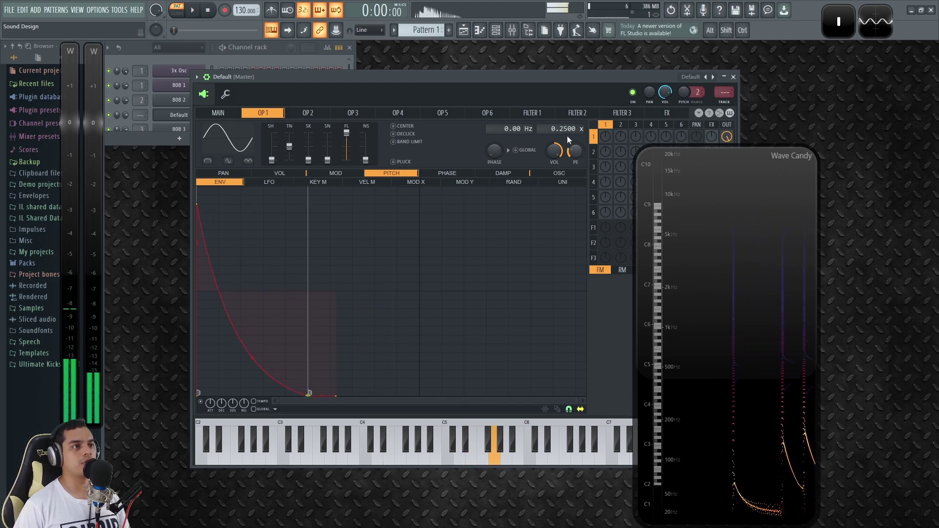
Set operator 1's frequency ratio to 0.5 and play notes to audition the pitch drop
left_click_drag(566, 128, 566, 114)
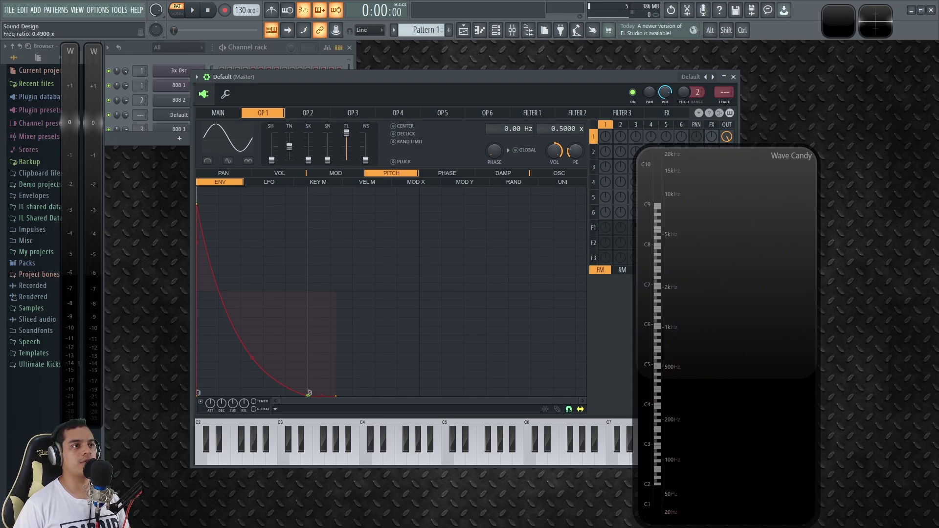
key("c")
key("r")
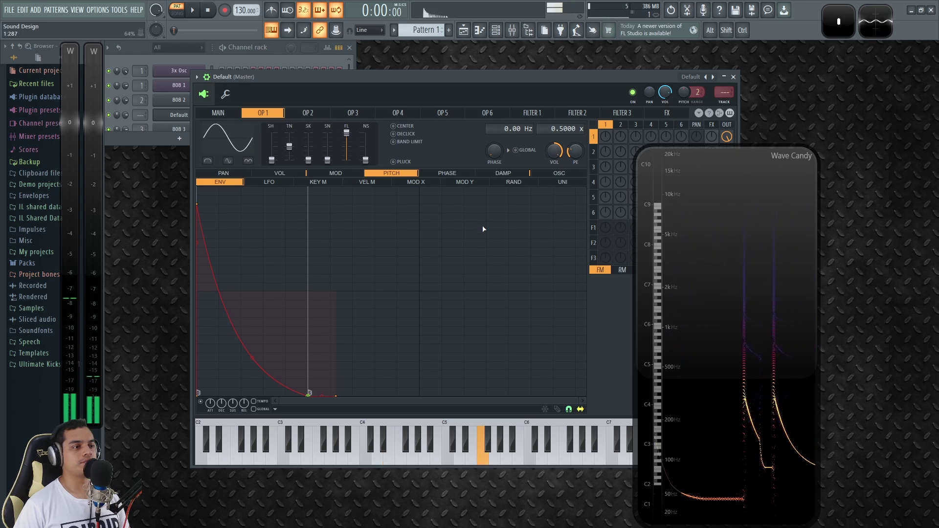
key("c")
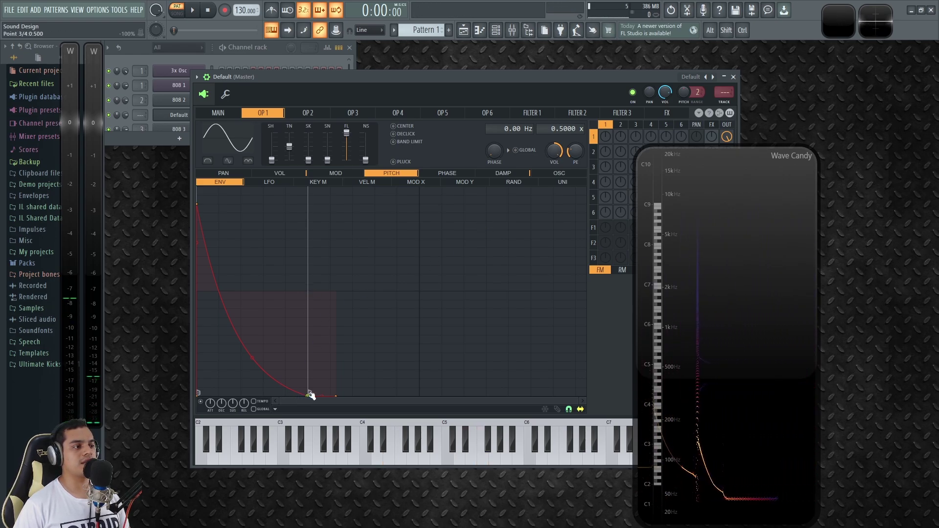
Extend operator 1's pitch envelope with added points, bend its initial drop into a steeper curve and audition it
left_click_drag(311, 396, 473, 395)
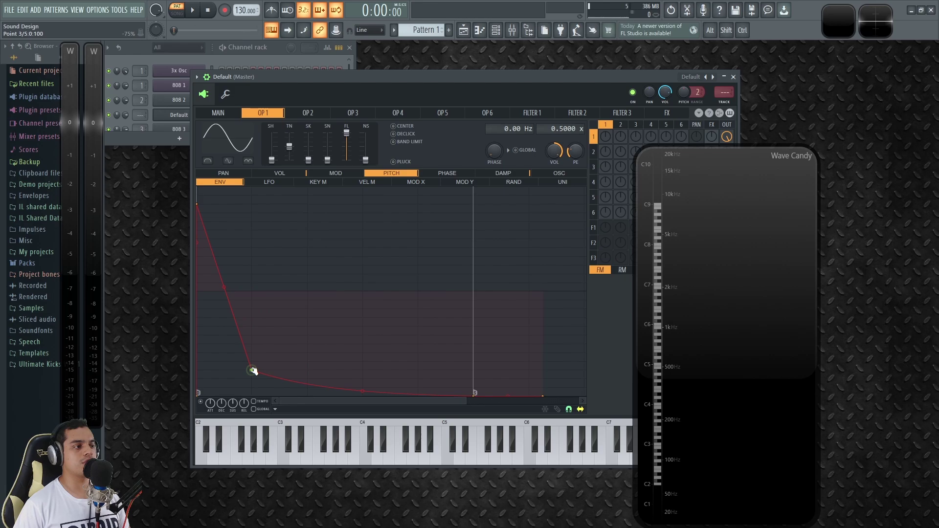
left_click_drag(252, 370, 297, 400)
left_click_drag(252, 300, 252, 362)
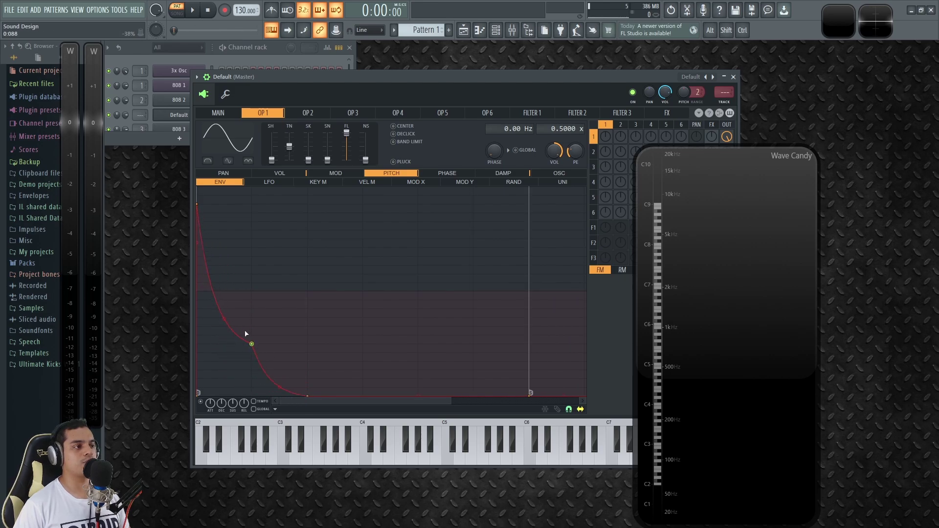
key("c")
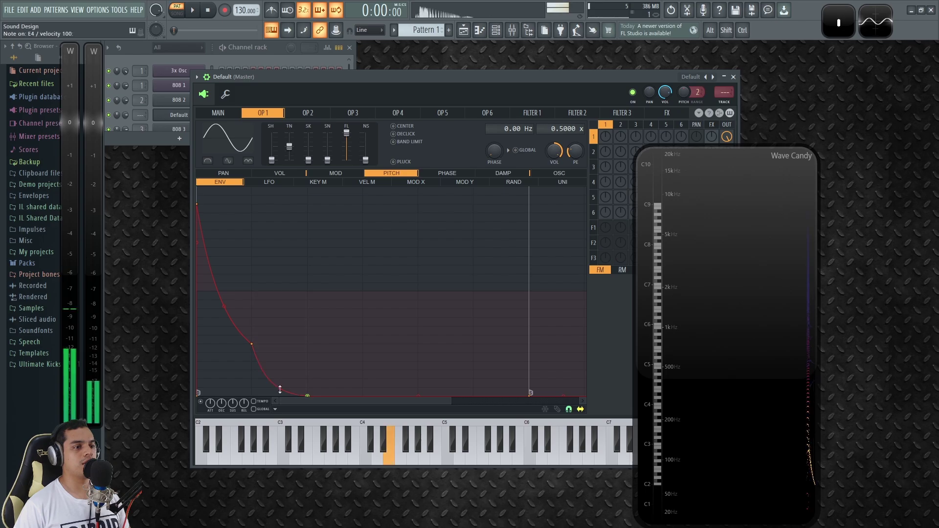
Play several notes across the octaves to audition operator 1's bent pitch envelope
key("e")
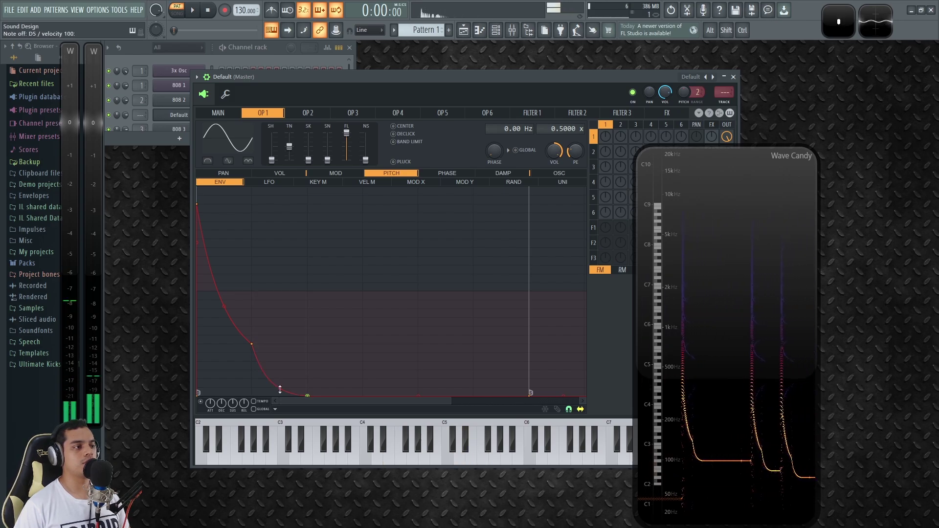
key("v")
key("w")
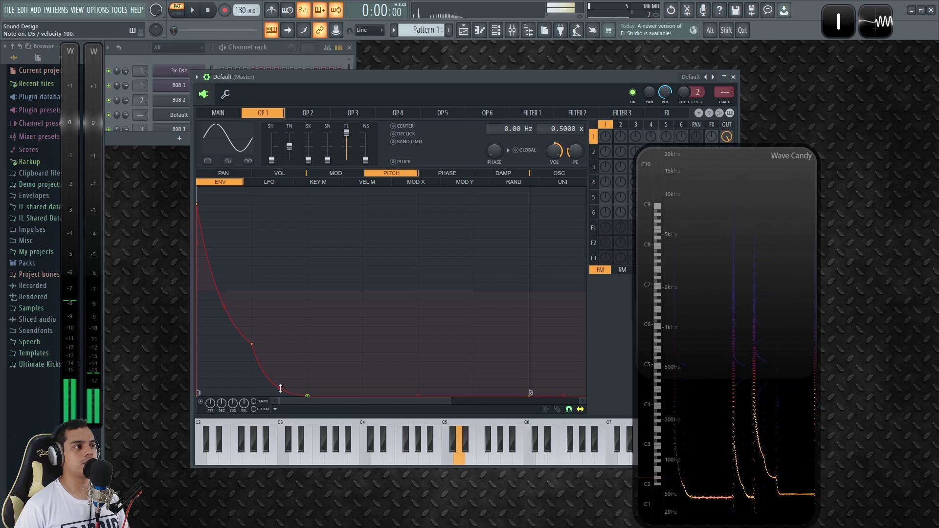
key("v")
key("Escape")
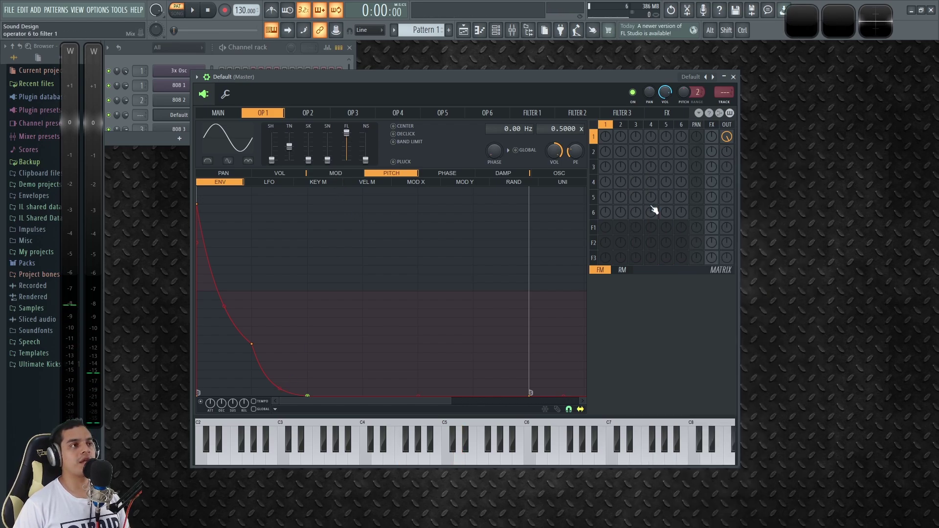
Reshape operator 1's sine into a rounded, square-like wave with 22% tension and play notes to audition it
left_click_drag(460, 85, 442, 96)
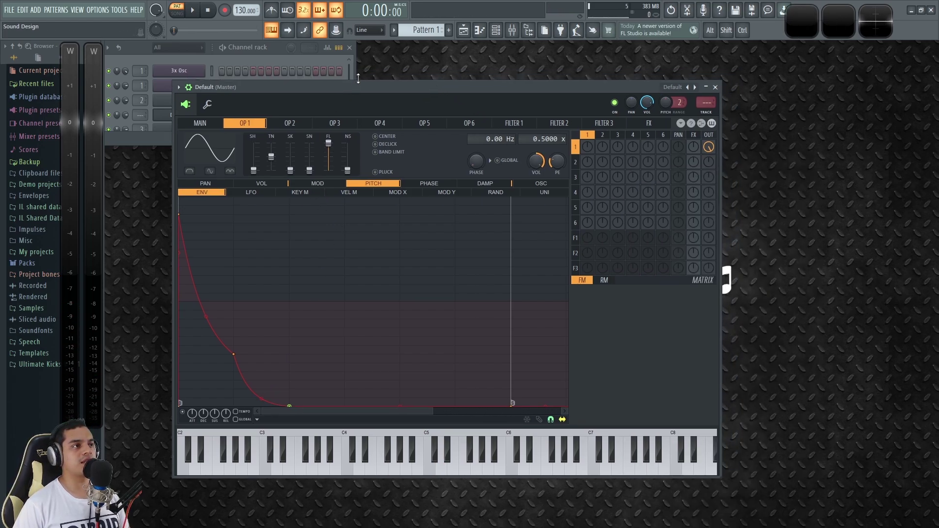
left_click_drag(357, 80, 365, 71)
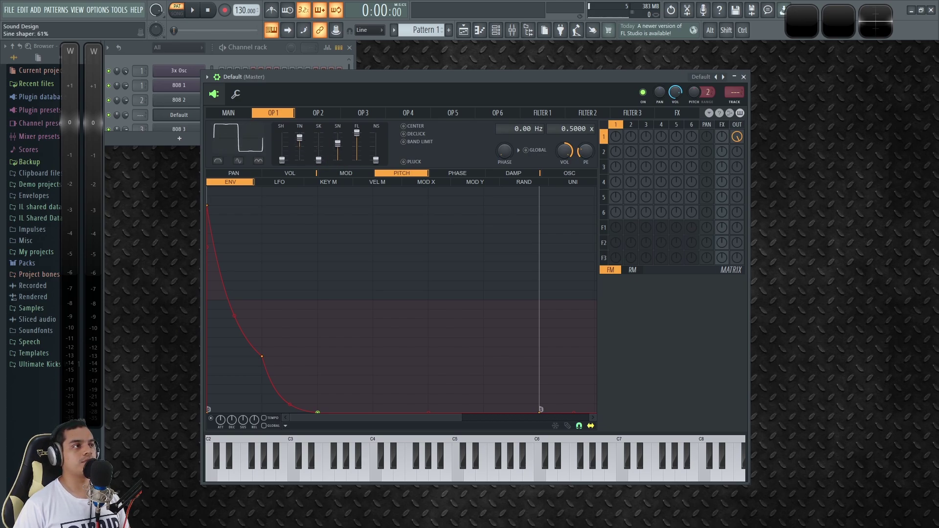
key("c")
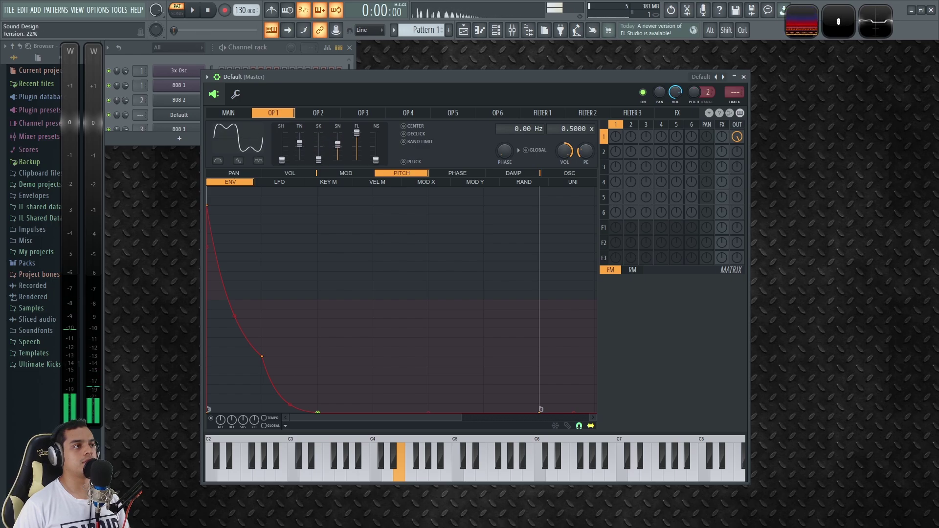
key("q")
key("w")
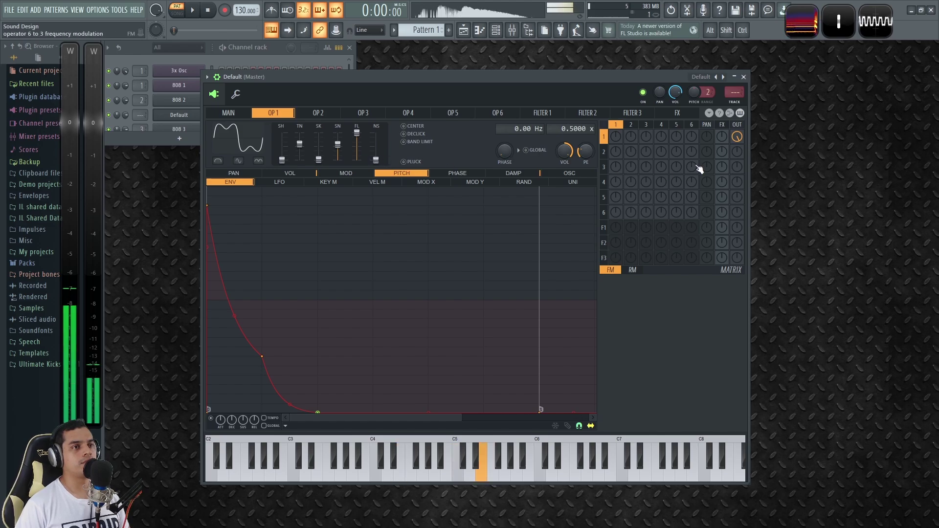
key("c")
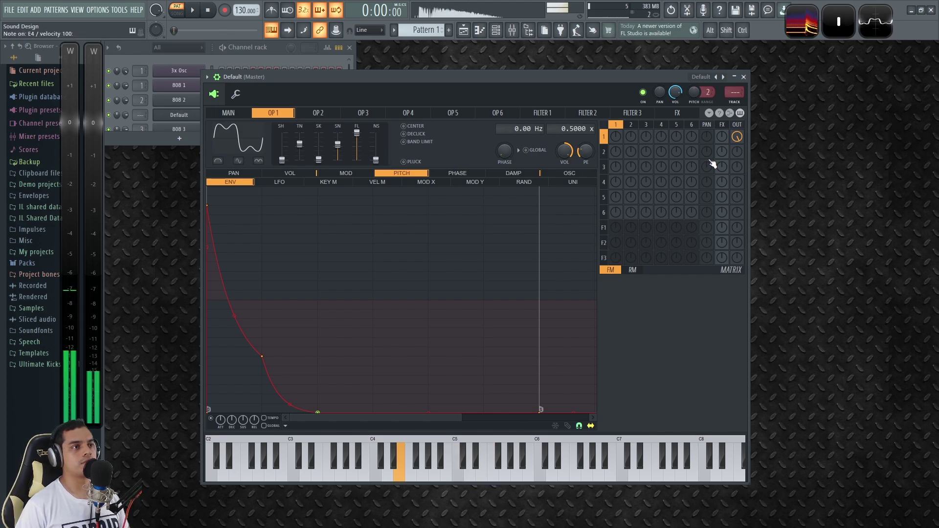
left_click(236, 94)
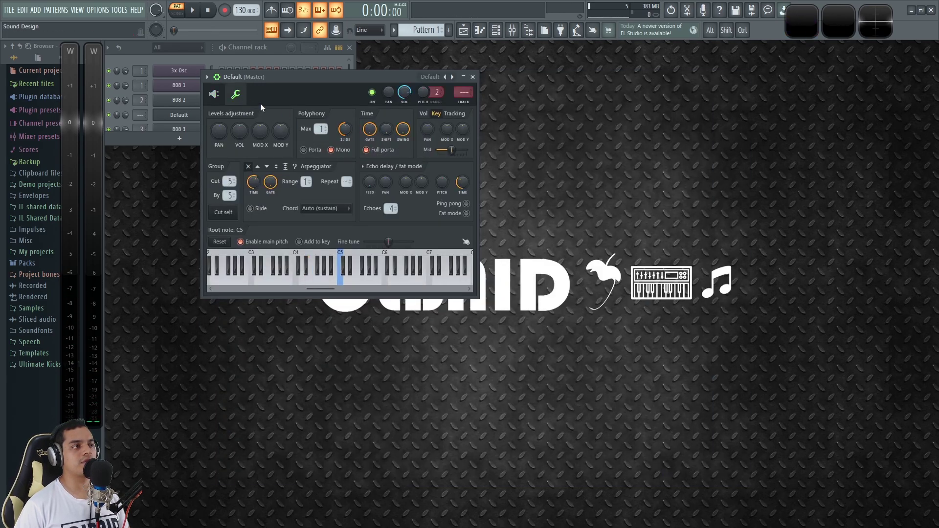
left_click(214, 94)
key("w")
key("c")
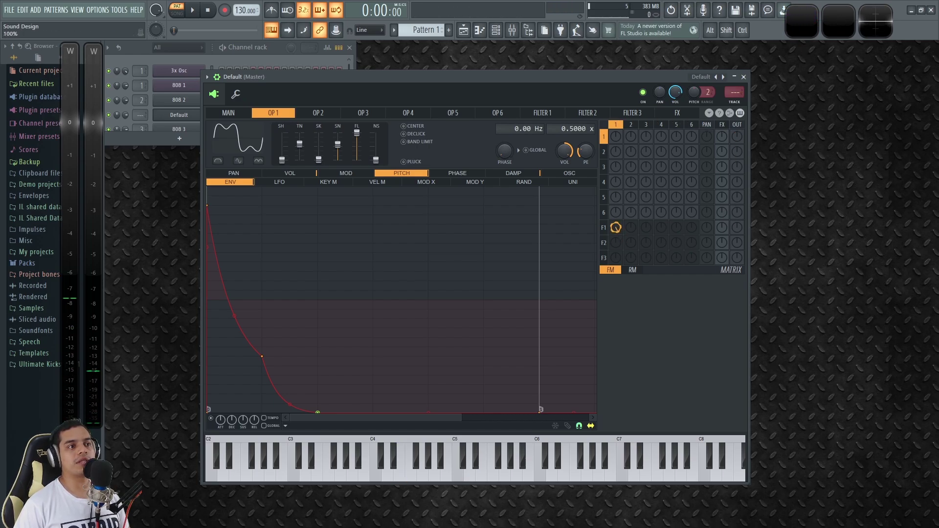
Route operator 1 through filter 1 to the output instead of directly, and set the filter type to Vanilla low pass
left_click(543, 113)
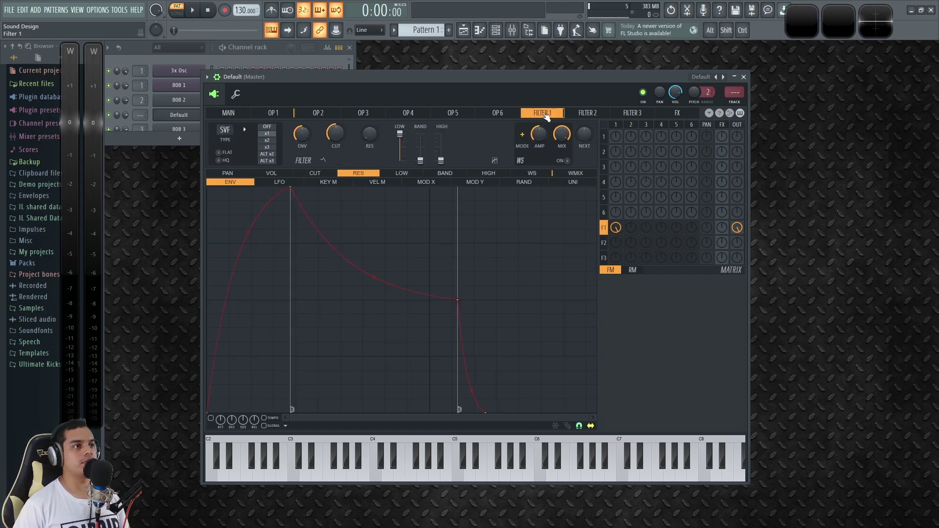
left_click(221, 131)
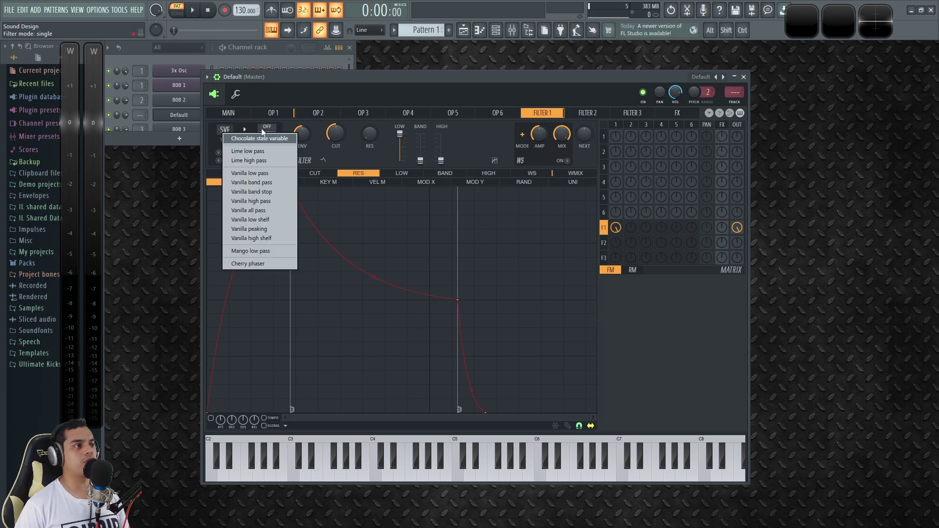
left_click(258, 173)
Raise filter 1's resonance and lower its cutoff while playing notes to audition the filtered bass
key("c")
left_click_drag(367, 139, 367, 131)
key("e")
key("q")
key("c")
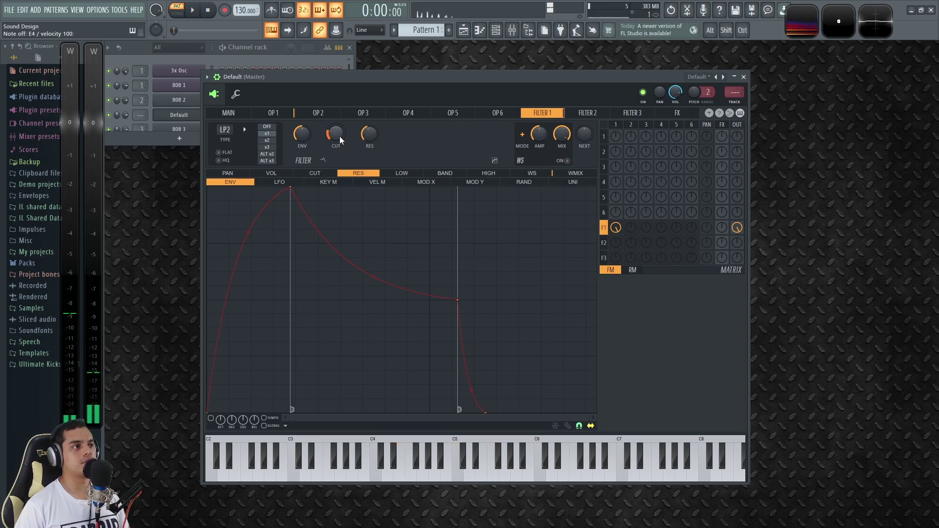
key("c")
key("t")
key("e")
key("w")
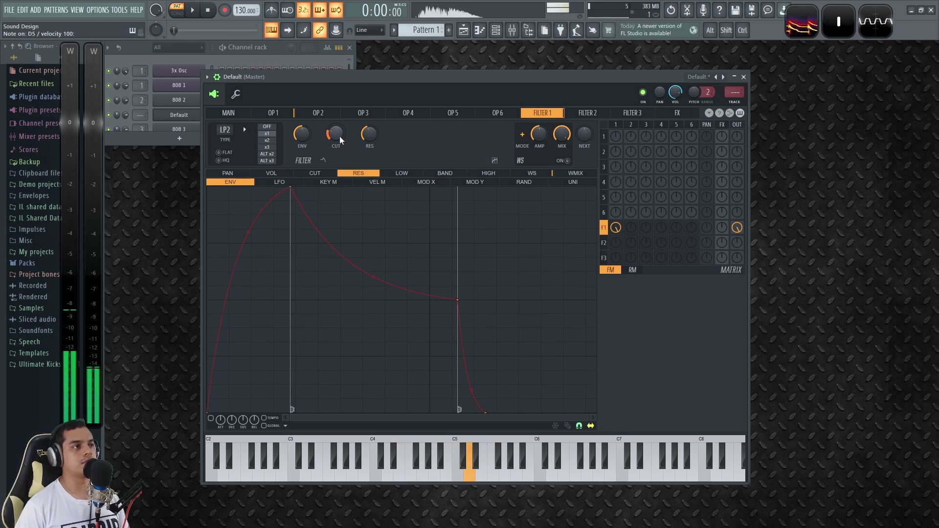
key("c")
key("c")
key("c")
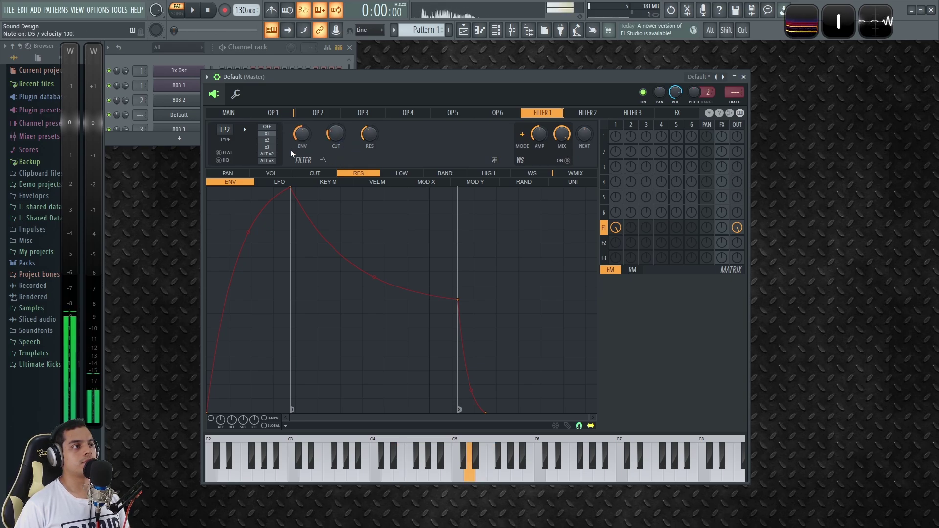
Raise the sustain point of operator 1's volume envelope to roughly four fifths of full level and audition the bass
left_click(273, 113)
left_click(290, 173)
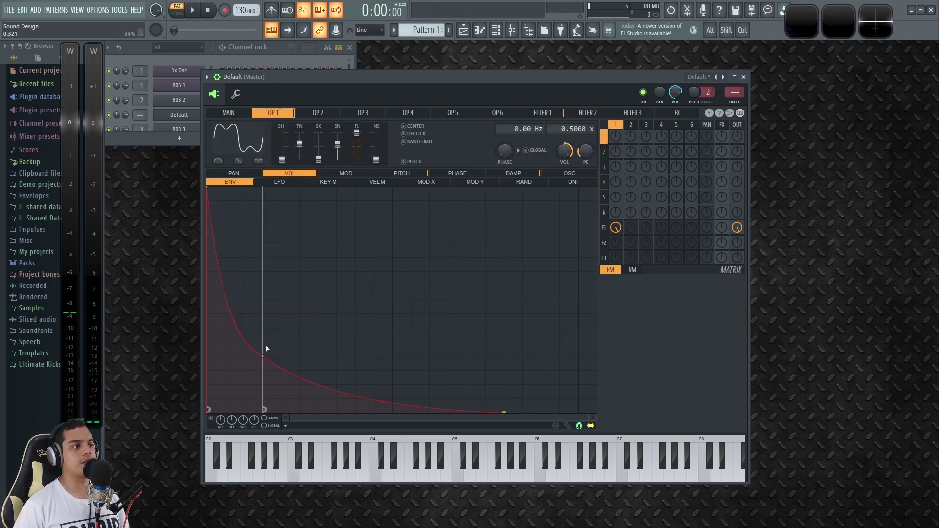
left_click_drag(264, 357, 258, 226)
key("c")
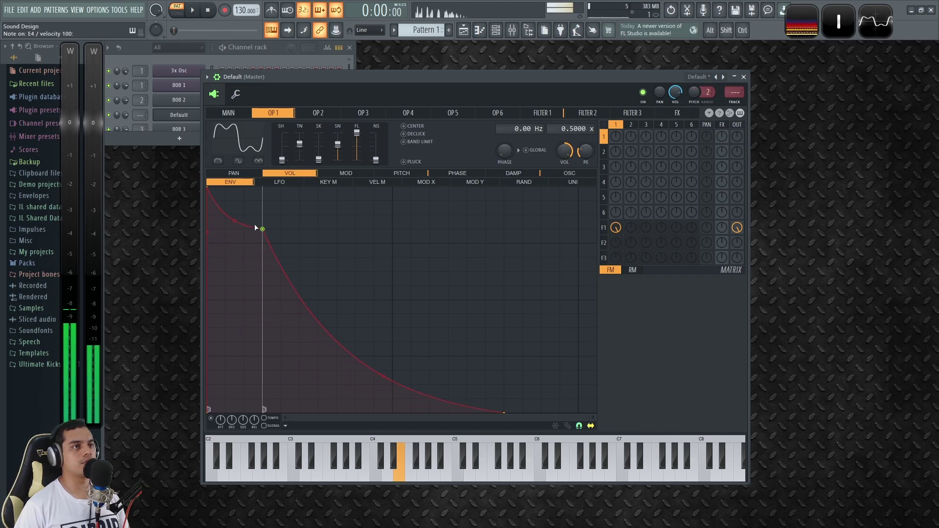
key("c")
key("c")
key("c")
key("c")
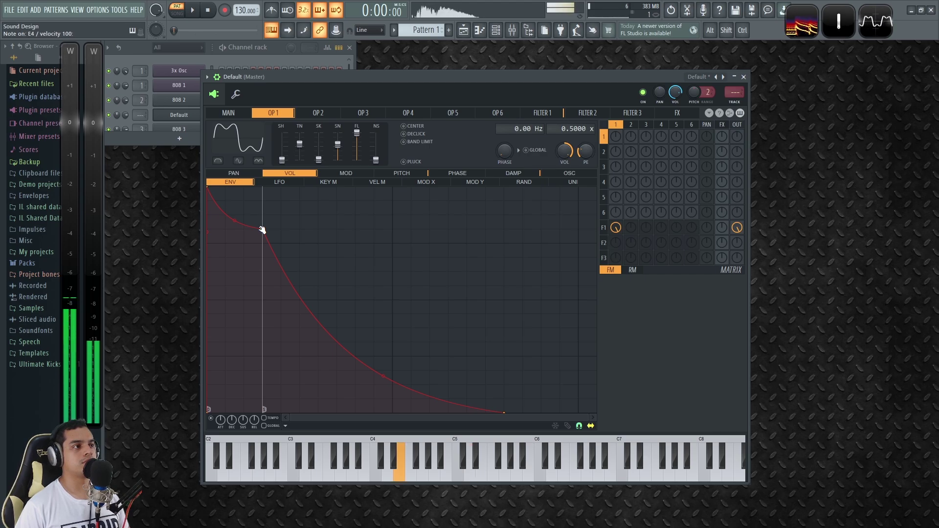
Play a phrase across low and high notes to judge the bass with its raised sustain level
key("c")
key("c")
key("n")
key("r")
key("w")
key("c")
key("c")
key("b")
key("c")
key("c")
key("q")
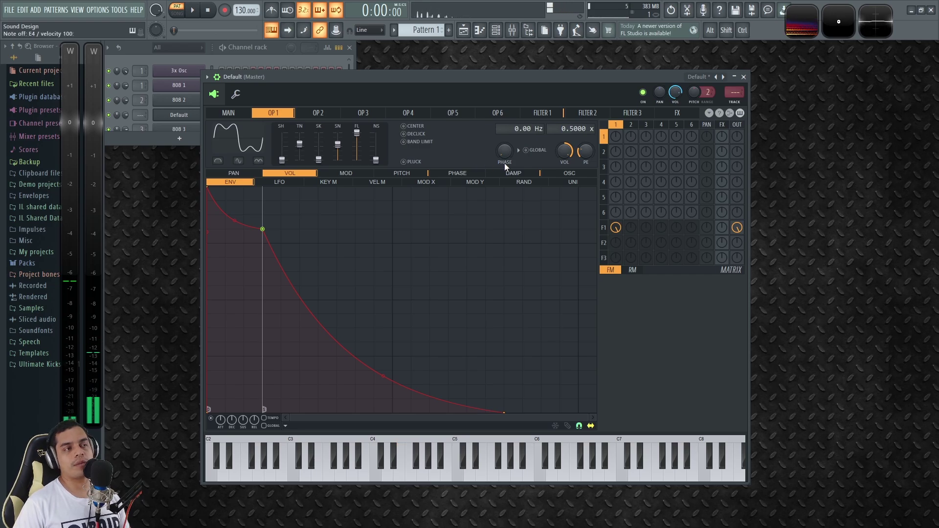
Open filter 1's waveshaper curve and play notes to hear the bass
left_click(550, 113)
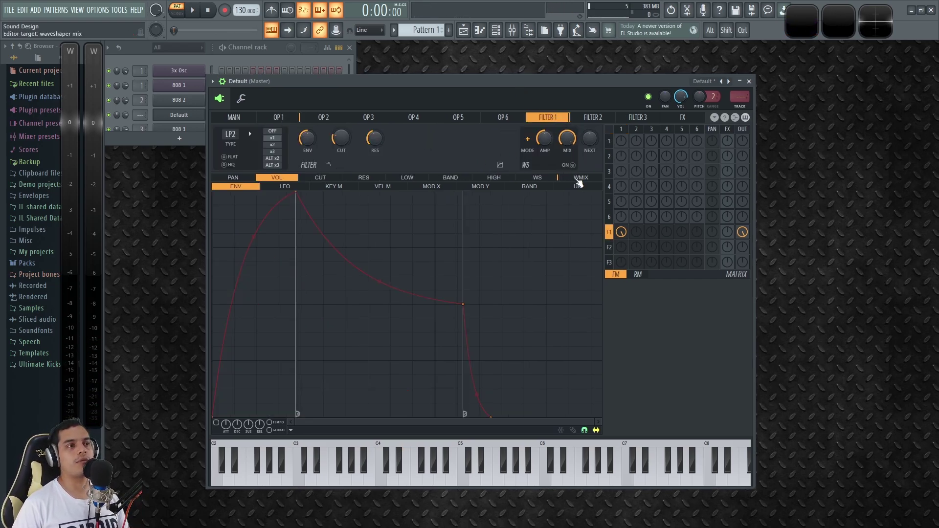
left_click(549, 179)
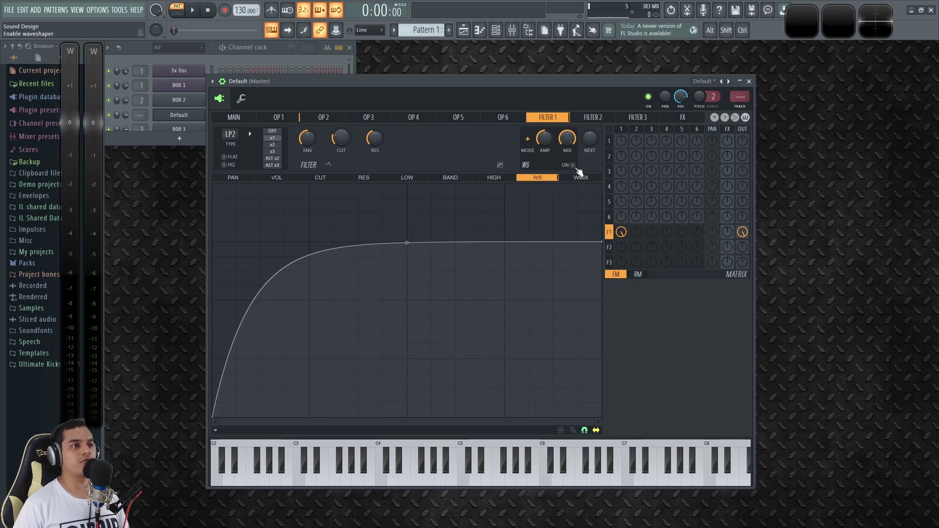
key("x")
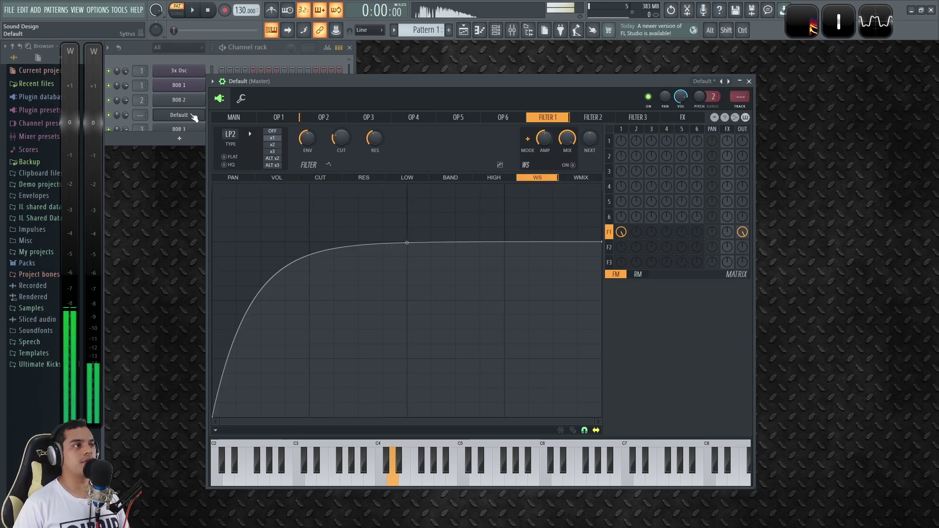
key("r")
key("w")
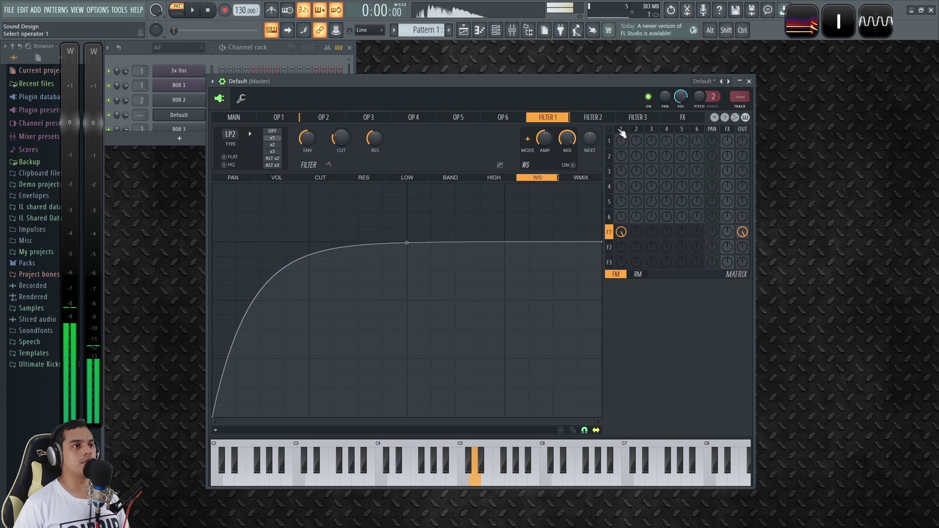
key("x")
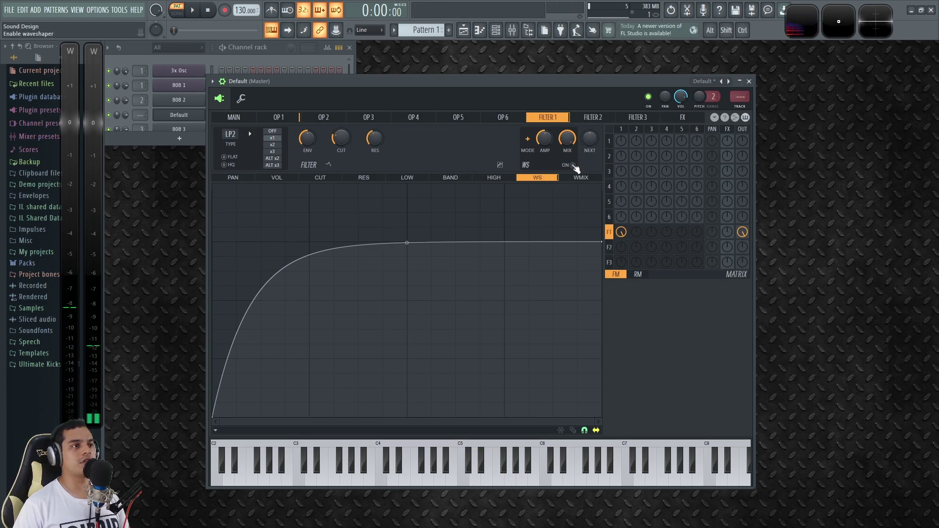
Enable filter 1's waveshaper, raise the curve's end point to maximum, and audition an upward bend before straightening the curve
right_click(410, 244)
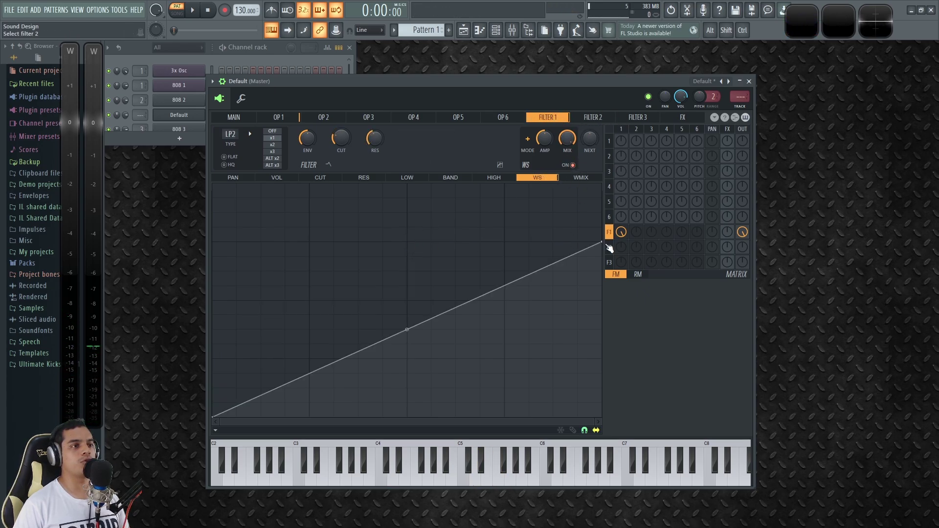
left_click_drag(602, 244, 601, 185)
left_click_drag(408, 301, 407, 252)
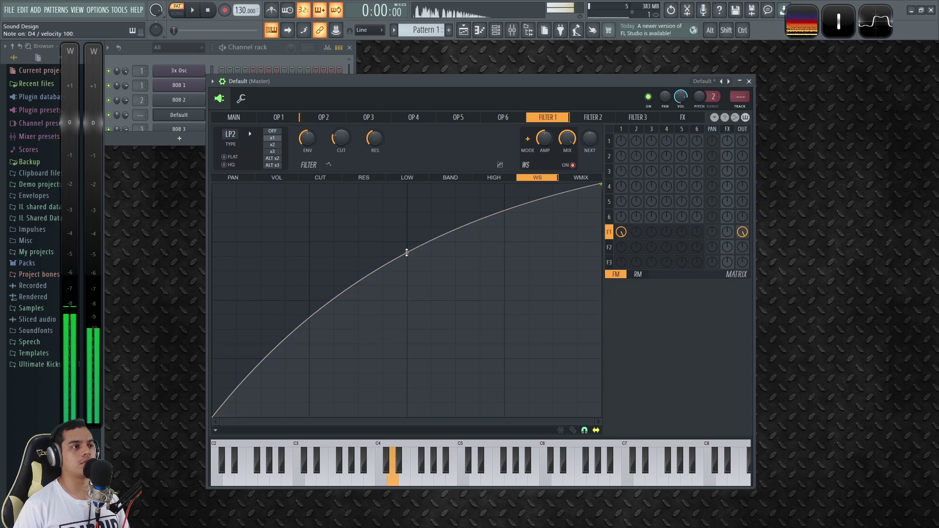
key("F6")
left_click_drag(407, 252, 407, 304)
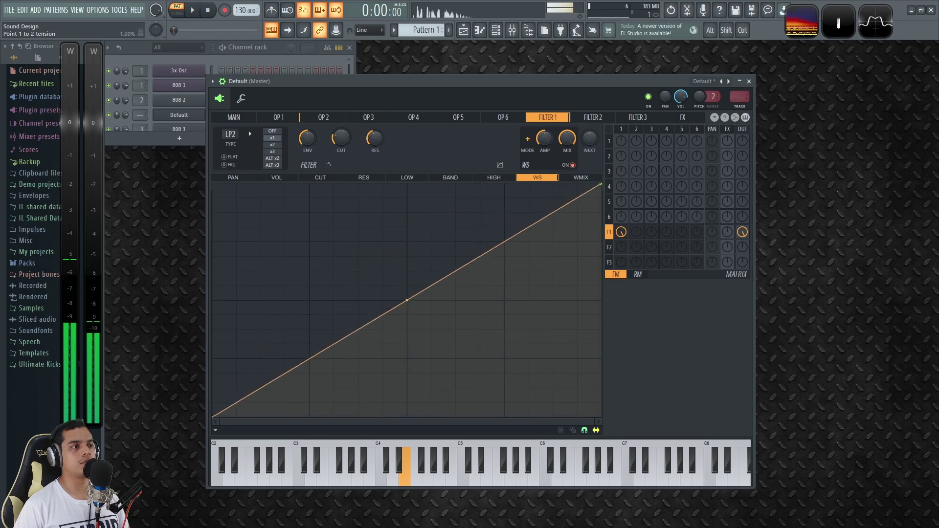
Try adding a midpoint to the waveshaper curve and bending its lower segment upward
right_click(382, 300)
left_click_drag(301, 362, 362, 319)
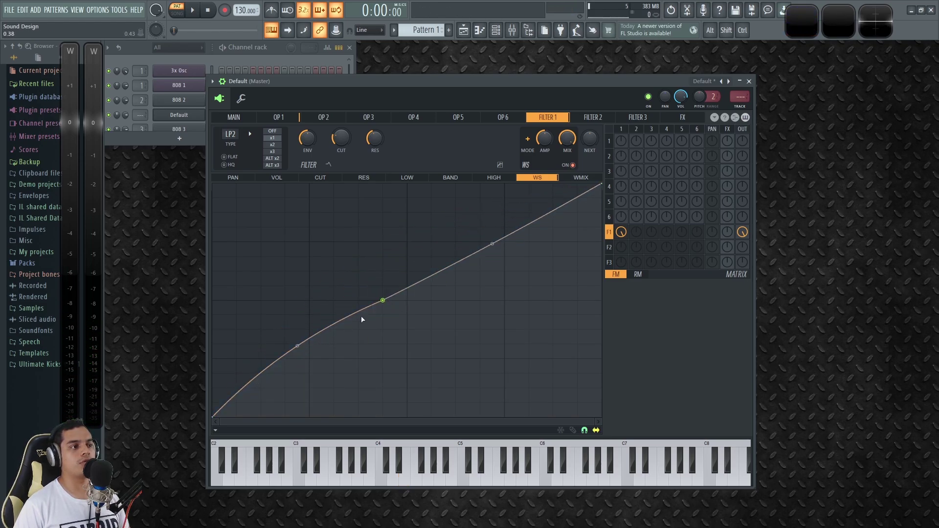
key("c")
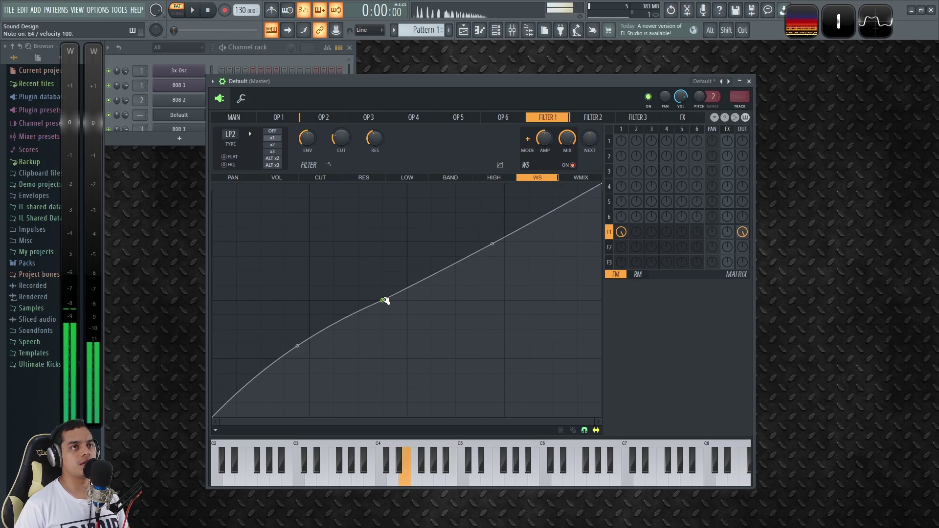
left_click(297, 346, "alt")
right_click(384, 301)
Bend filter 1's straight waveshaper curve slightly upward and audition the added distortion
left_click(411, 314)
left_click_drag(409, 304, 408, 280)
Enlarge the channel rack to show all channels and add a Vital channel with its initial preset
left_click(281, 46)
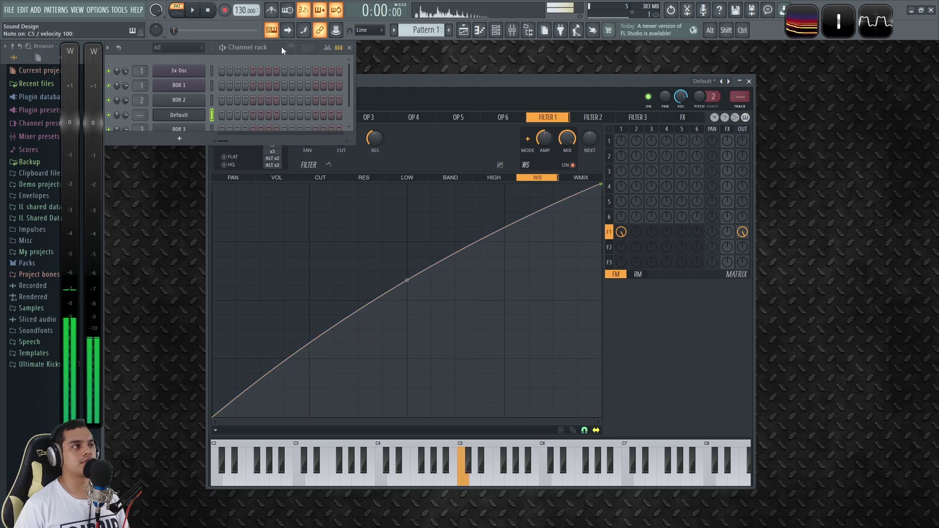
left_click_drag(137, 144, 137, 216)
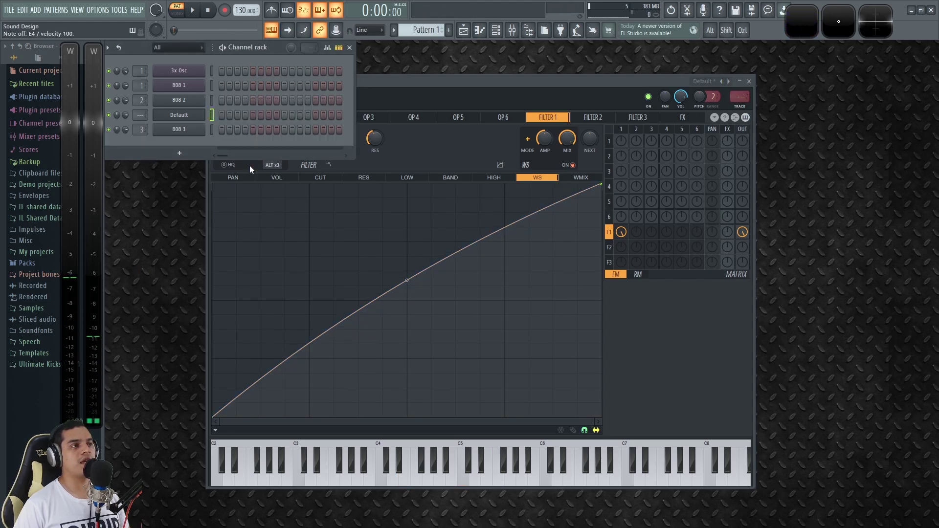
left_click(409, 80)
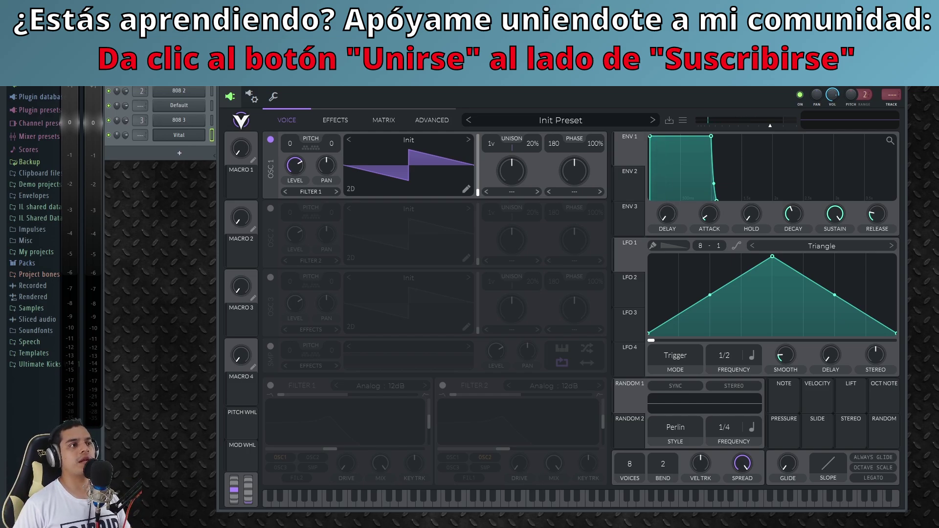
Give Vital's oscillator 1 the Basic Shapes wavetable at a rounded, square-like frame and transpose it to -24 semitones
left_click(468, 140)
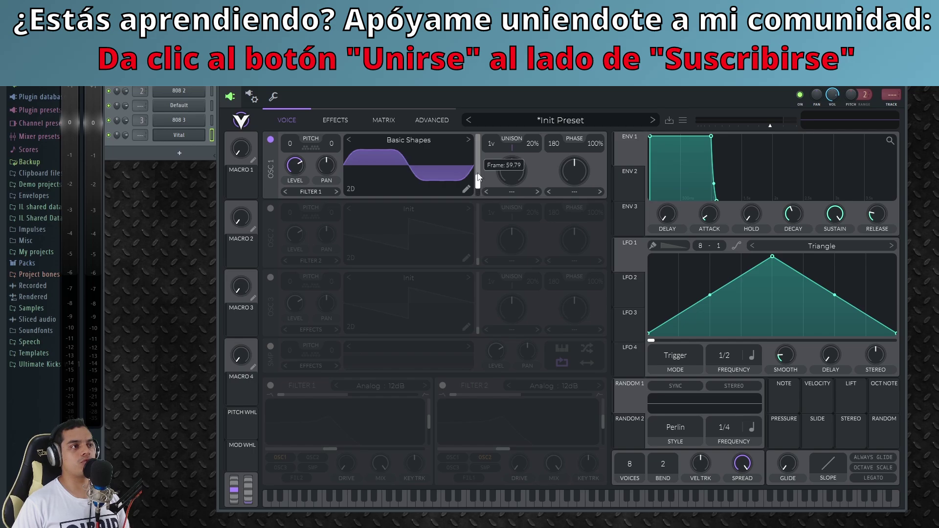
left_click_drag(478, 177, 478, 181)
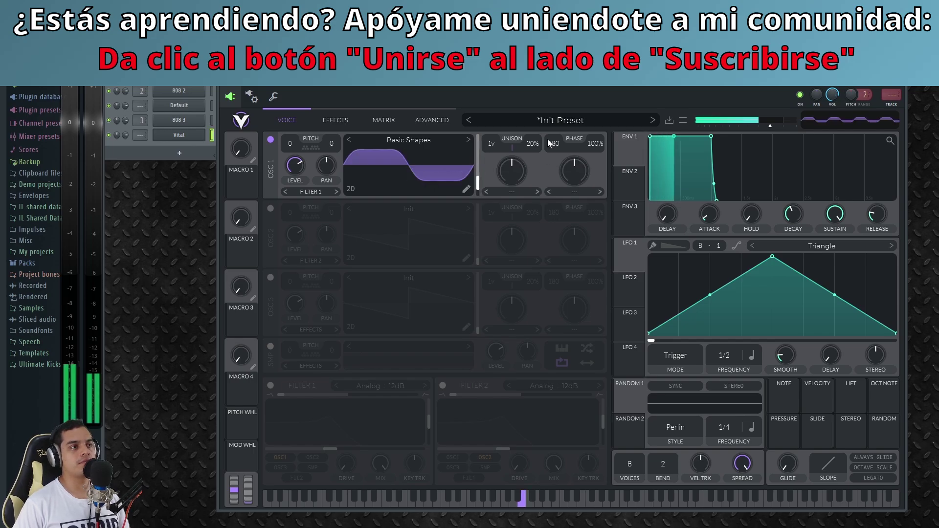
left_click_drag(274, 139, 302, 287)
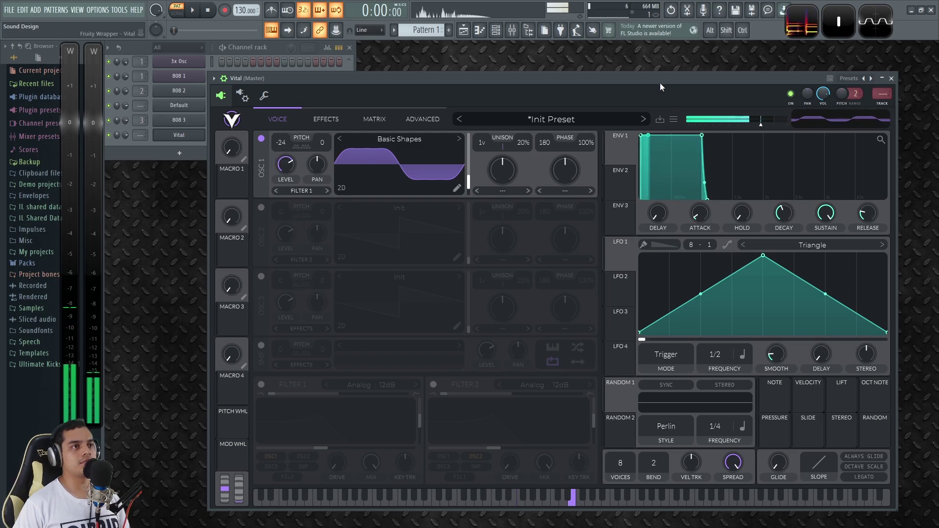
Give envelope 1 a lower sustain, a short decay and a release of about 0.26 seconds, and audition a note
left_click_drag(659, 81, 611, 76)
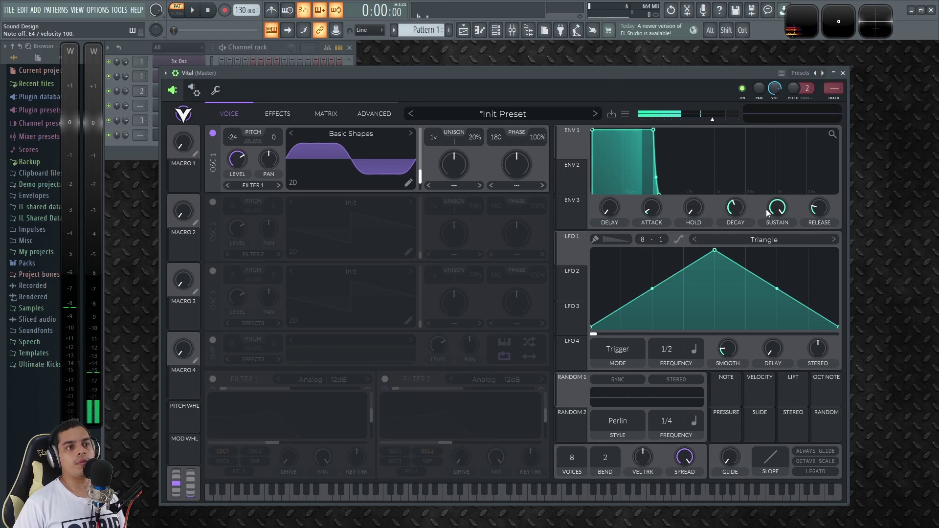
left_click_drag(777, 209, 742, 248)
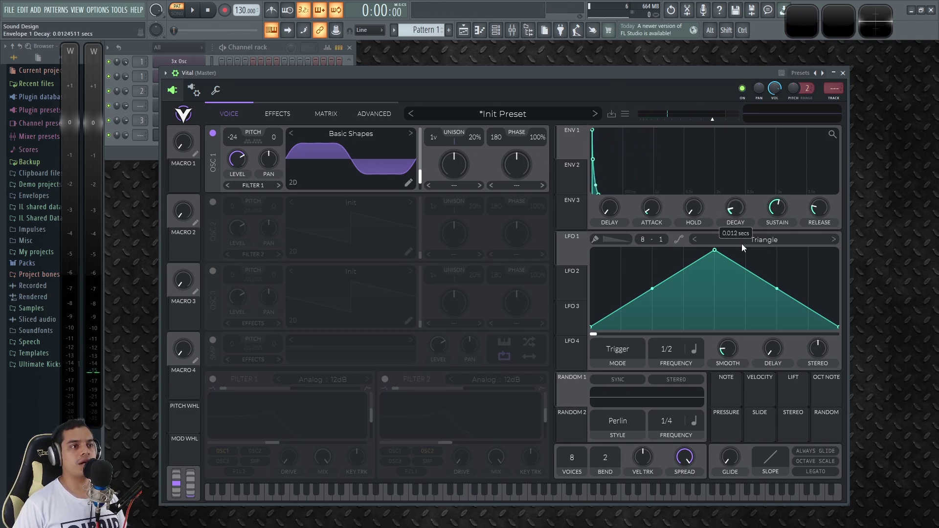
left_click_drag(830, 218, 823, 210)
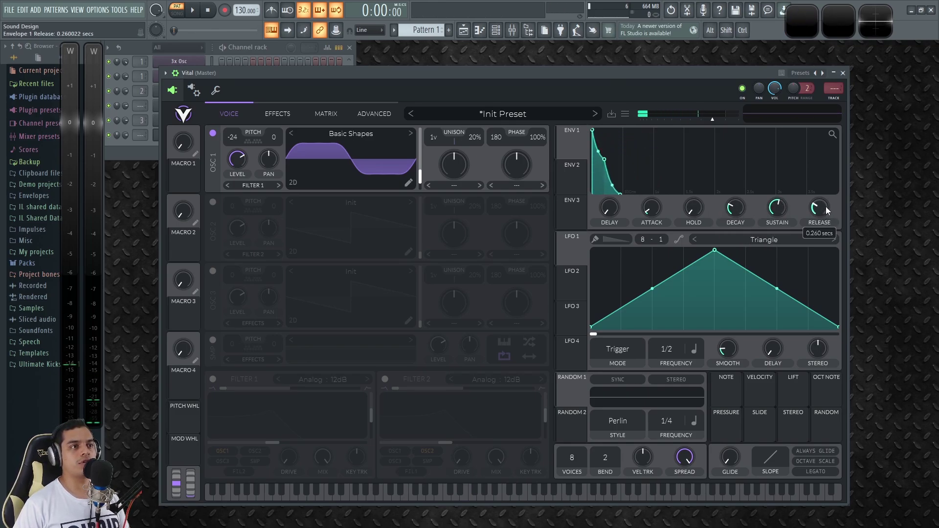
key("c")
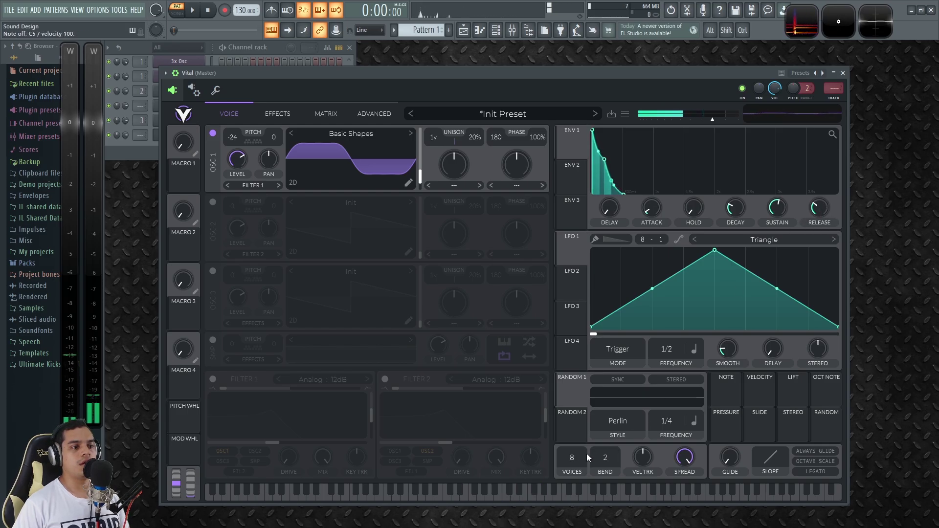
Limit Vital to one voice, turn on glide with Legato, and audition the note slides
left_click_drag(586, 453, 568, 491)
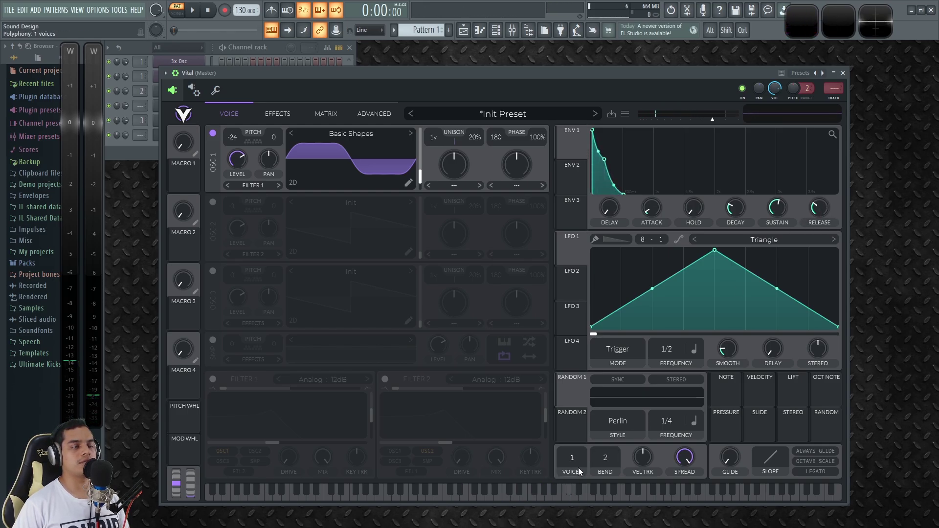
key("z")
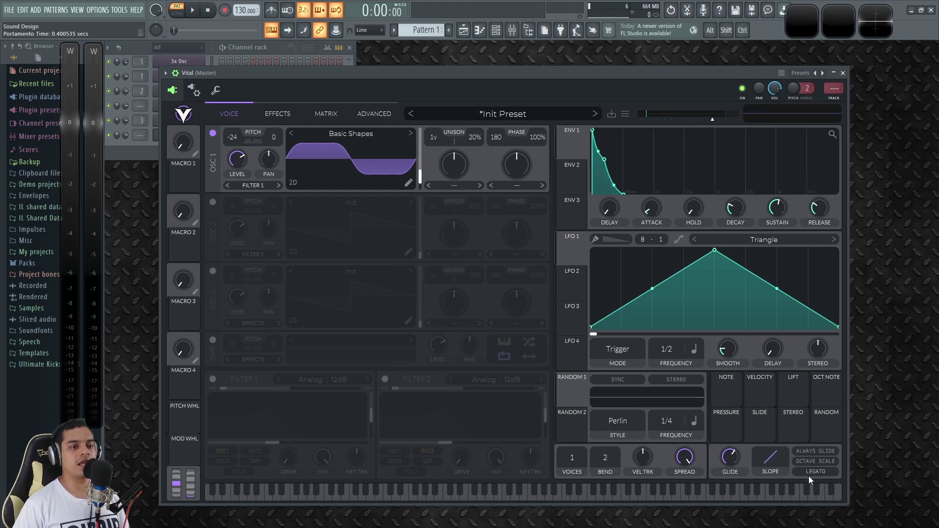
key("z")
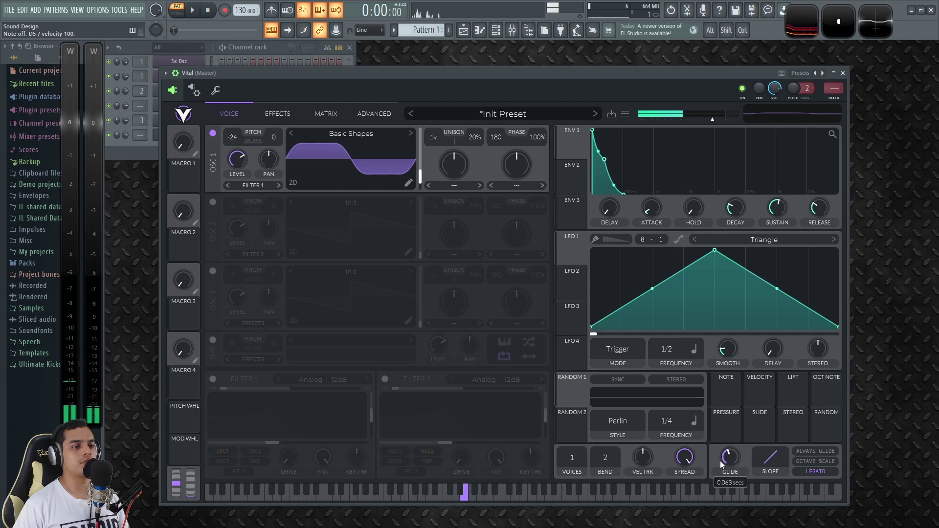
key("x")
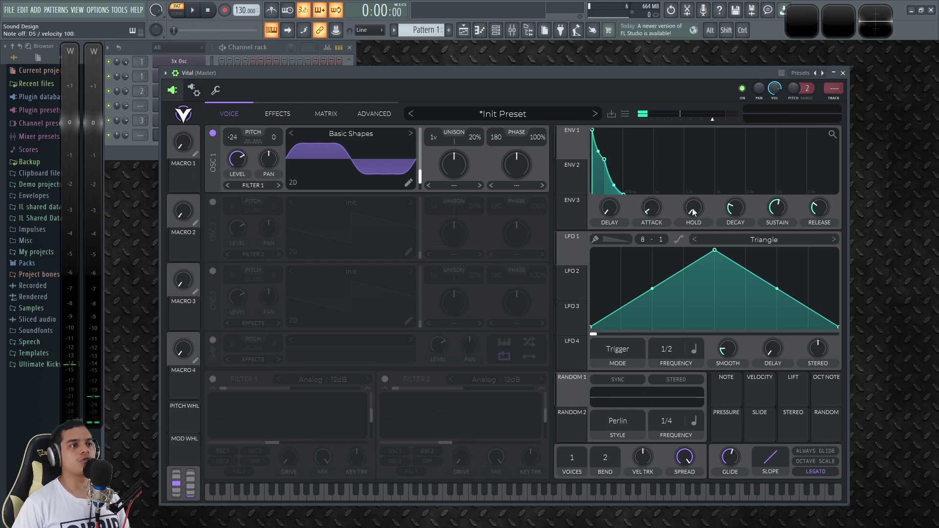
key("x")
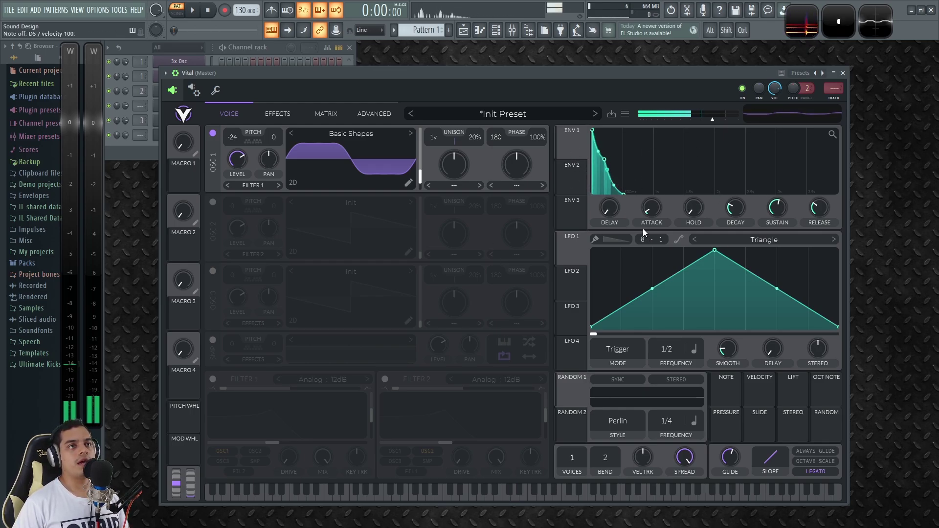
Lengthen envelope 1's attack slightly to soften the note-onset click, checking repeated notes in the enlarged Wave Candy spectrum
key("c")
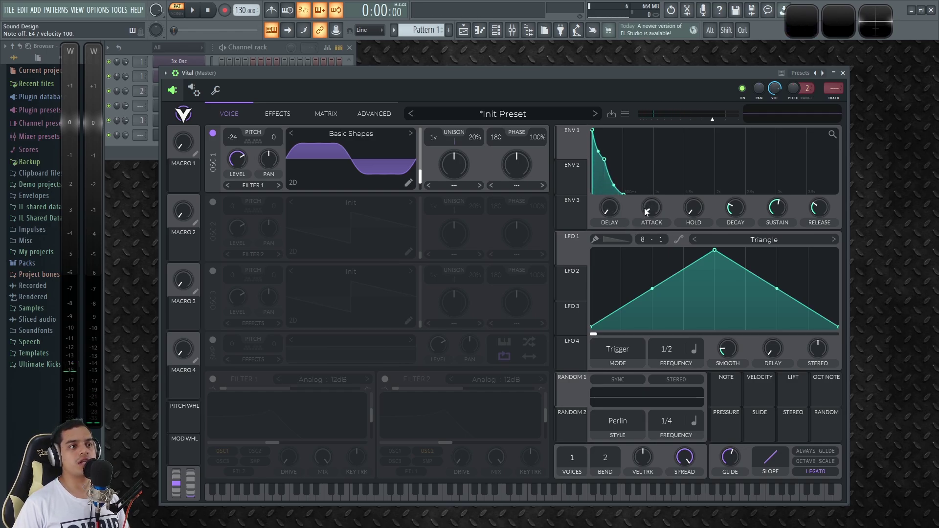
mouse_move(653, 208)
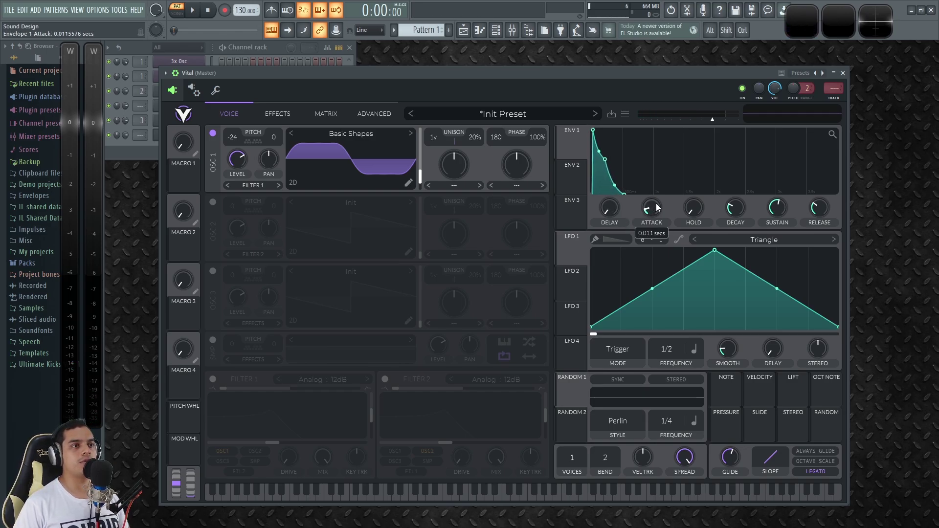
key("c")
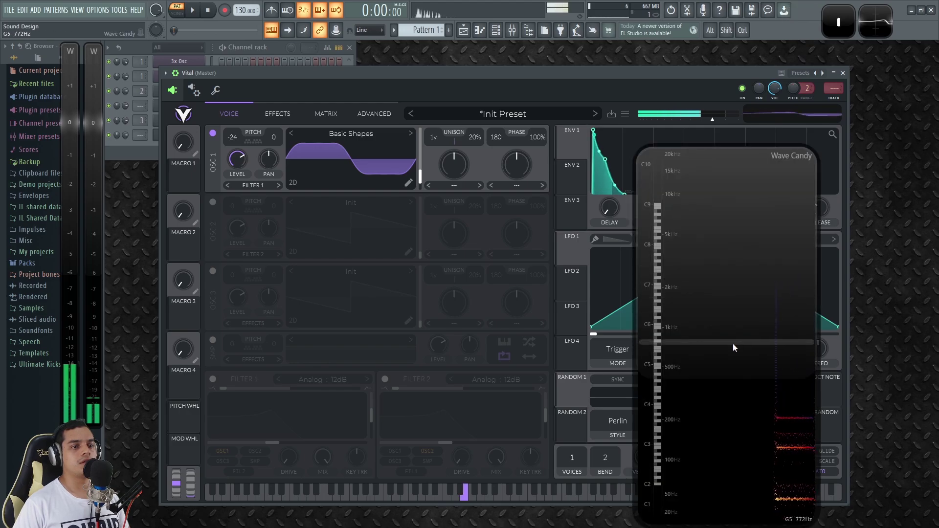
left_click_drag(736, 342, 803, 295)
left_click_drag(612, 73, 591, 80)
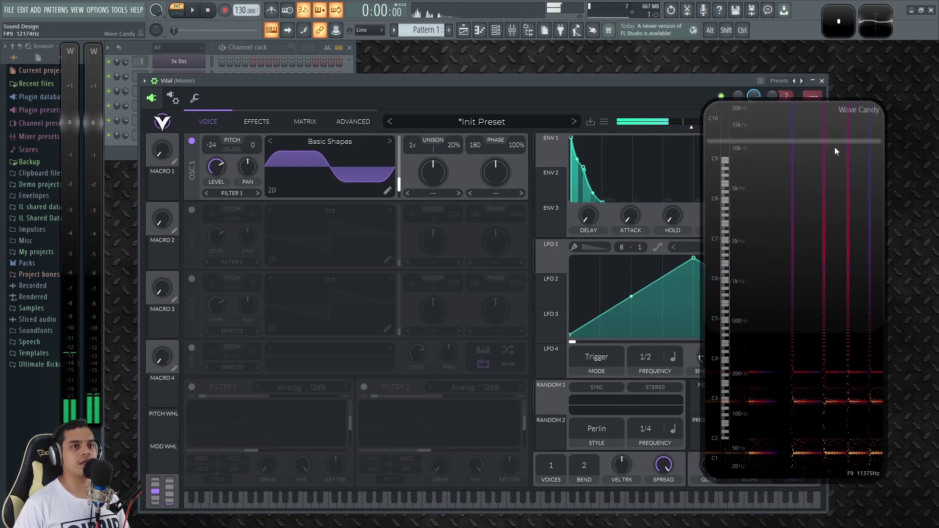
mouse_move(638, 214)
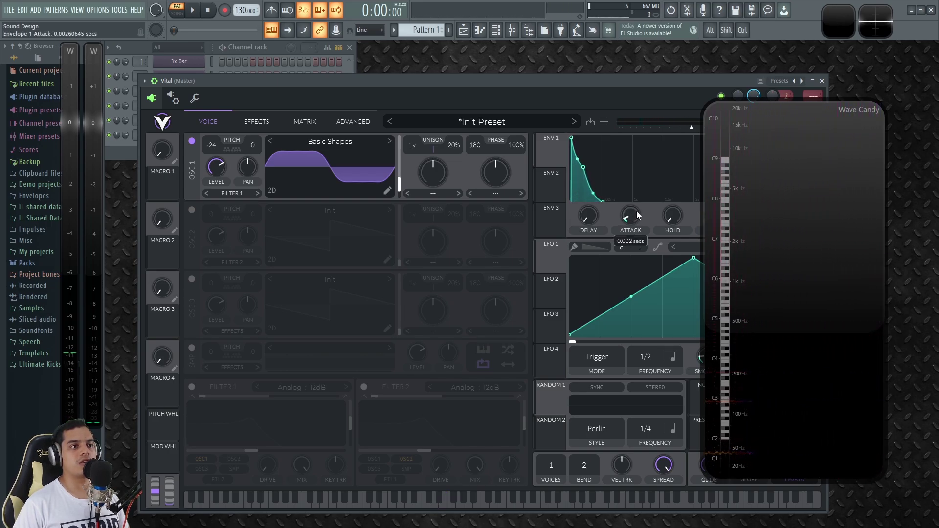
key("c")
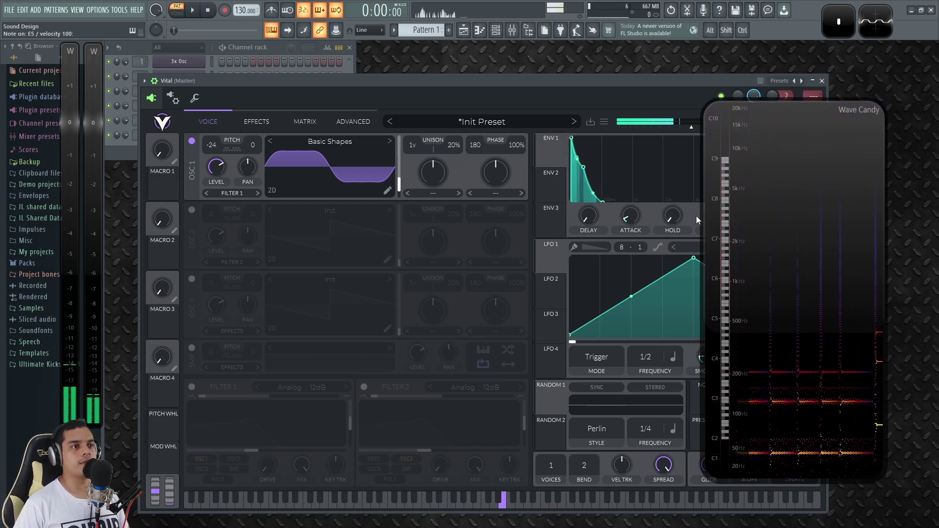
key("c")
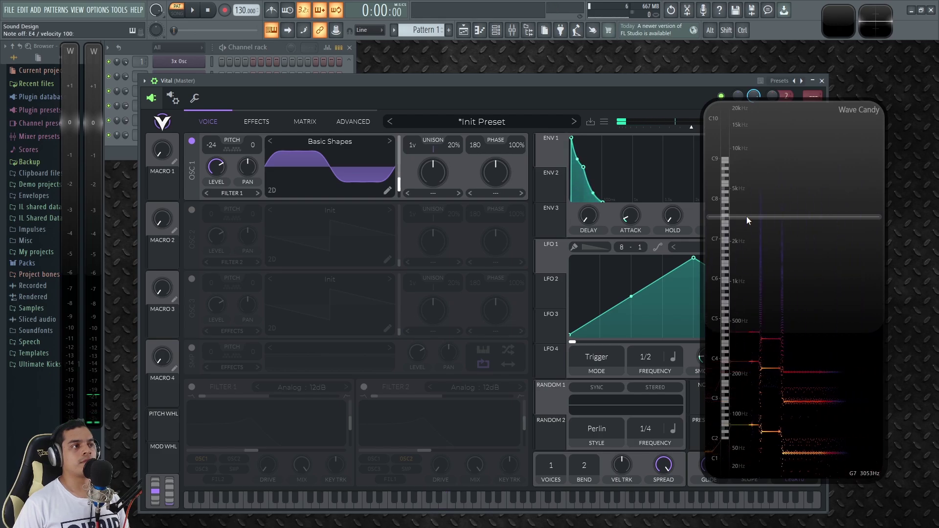
key("Escape")
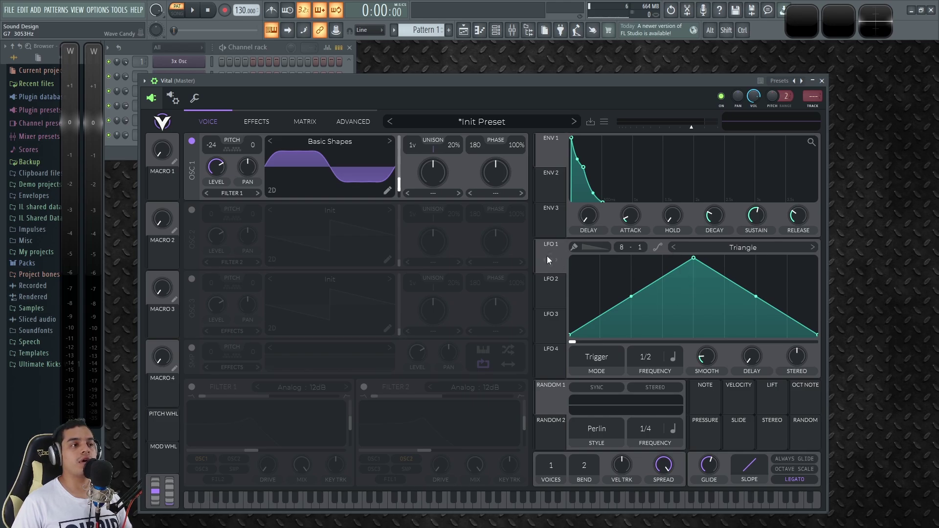
Assign LFO 1 to oscillator 1's transpose and switch the LFO to Envelope mode
left_click_drag(550, 256, 212, 144)
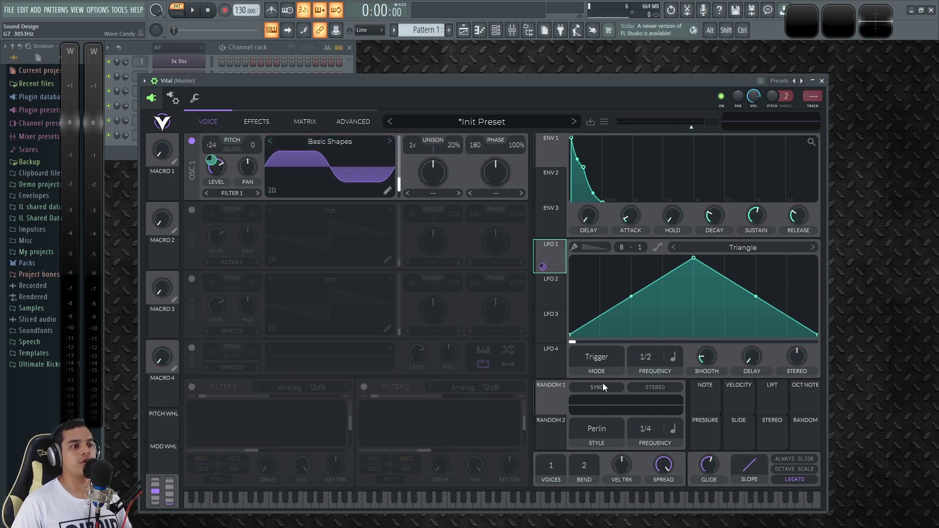
left_click(596, 358)
left_click(599, 407)
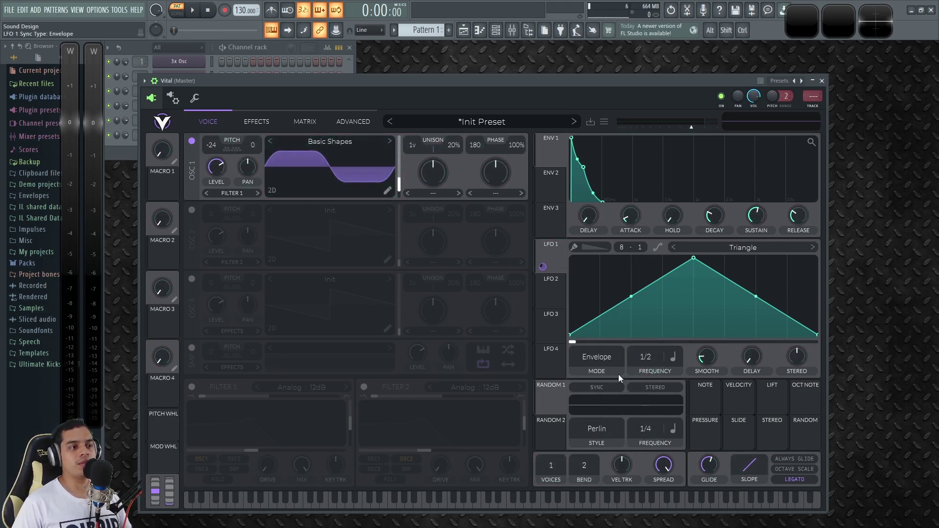
Reshape LFO 1's triangle into a steep curved drop that quickly flattens at zero, and audition the pitch punch
left_click_drag(690, 264, 526, 224)
double_click(580, 283)
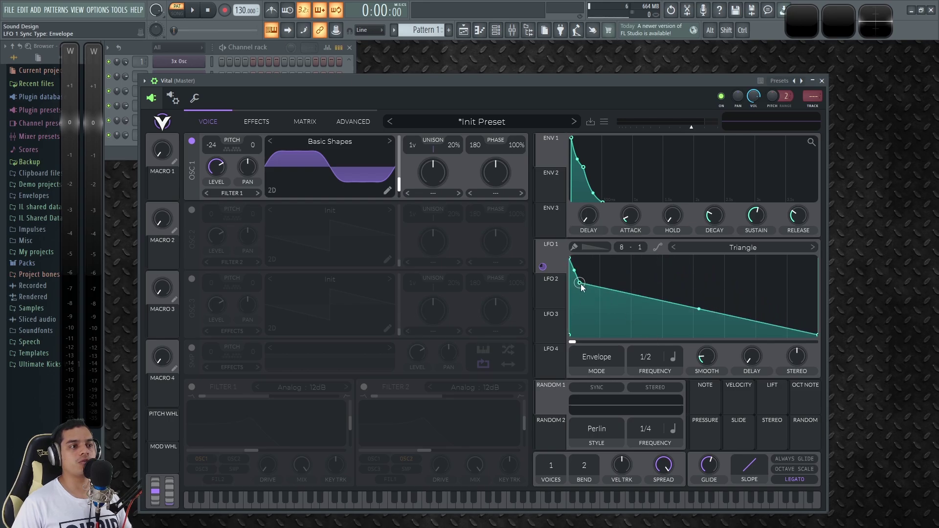
double_click(593, 311)
double_click(598, 335)
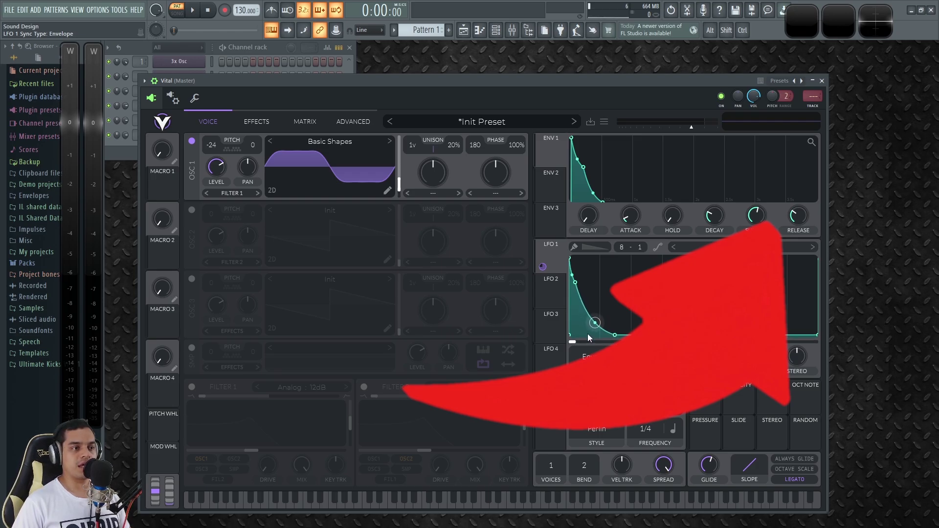
key("v")
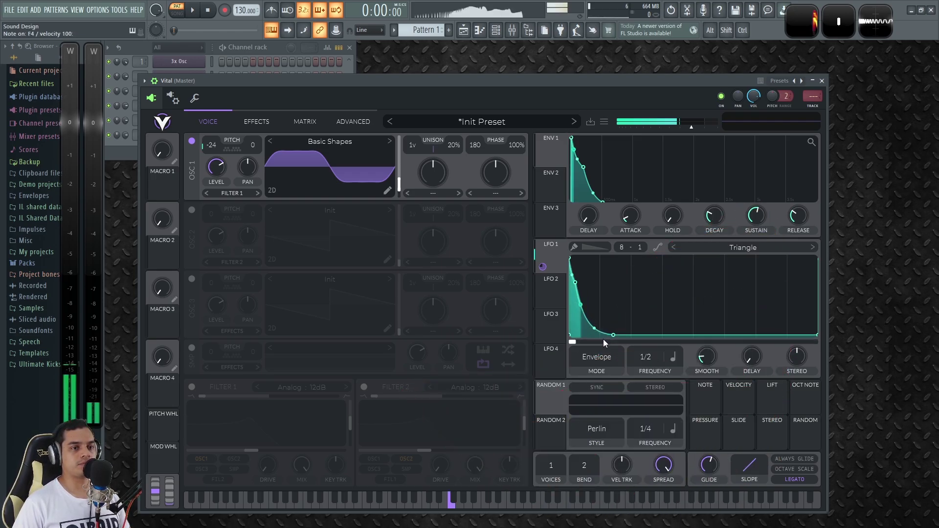
left_click_drag(576, 282, 576, 307)
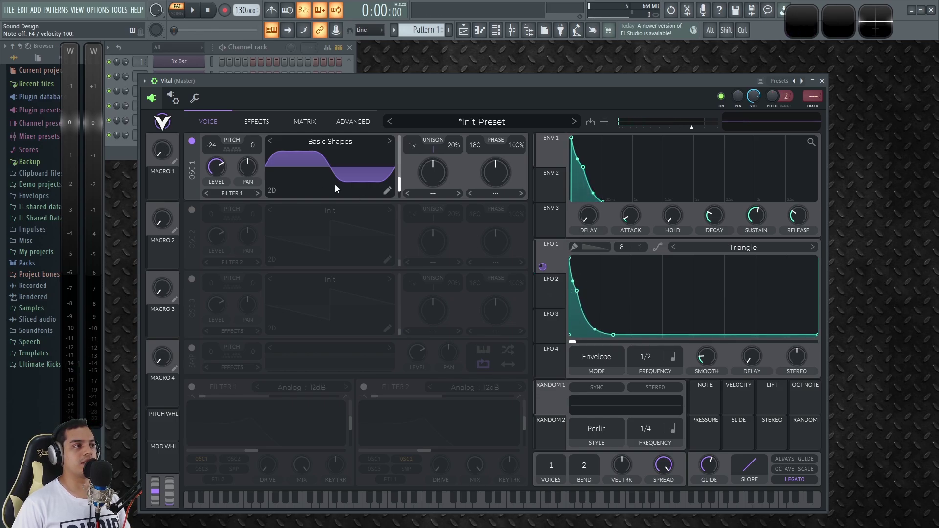
Set the glide to about 0.1 seconds and LFO 1's transpose modulation to about 23 semitones while auditioning notes
mouse_move(542, 267)
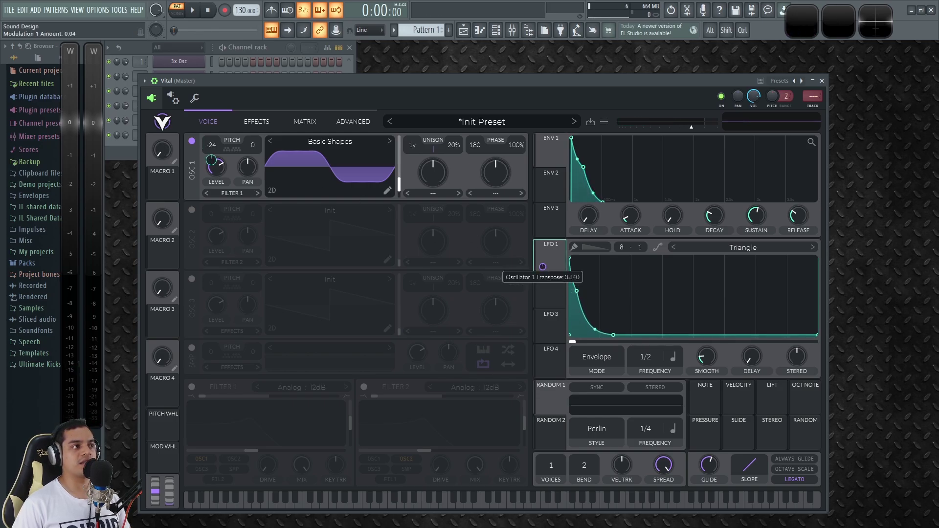
key("v")
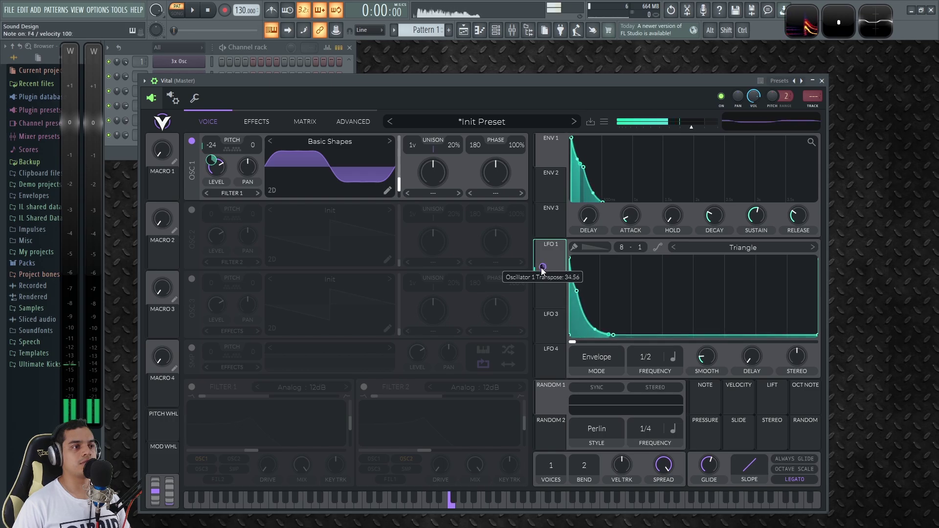
key("e")
key("w")
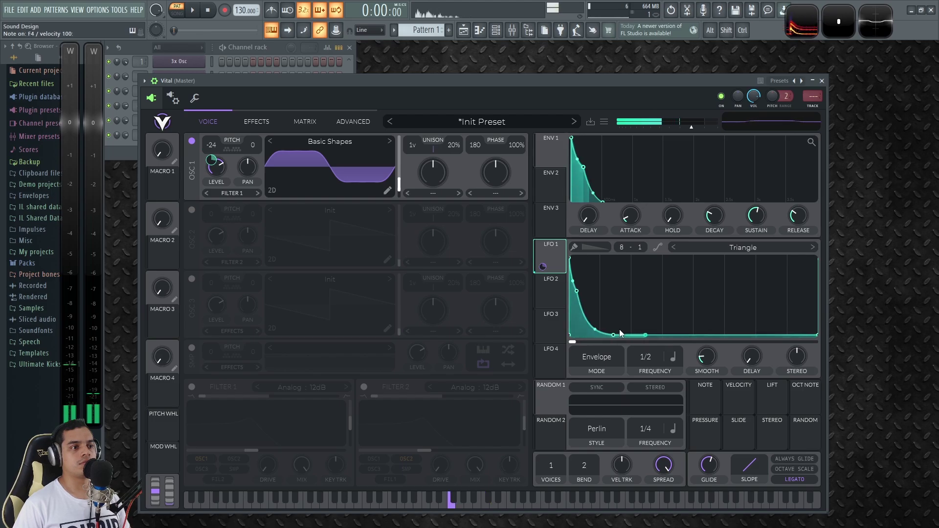
mouse_move(709, 471)
key("w")
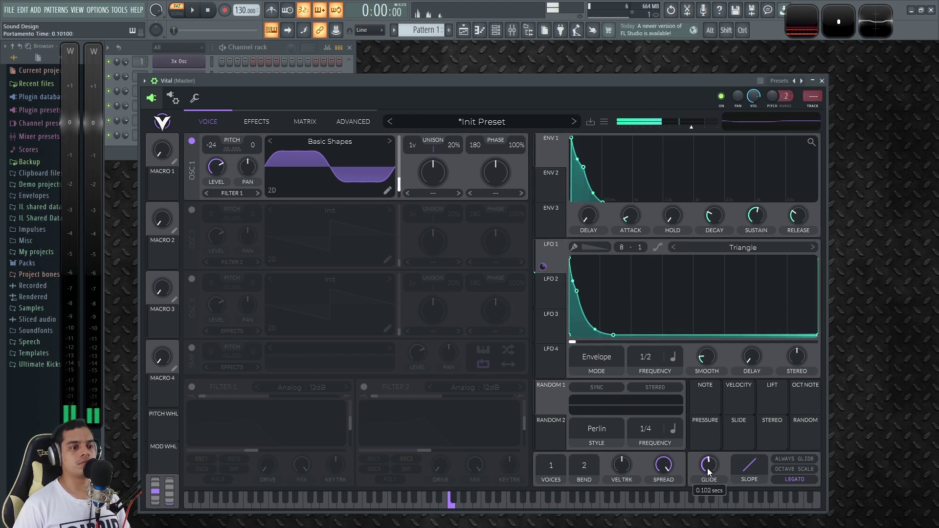
key("v")
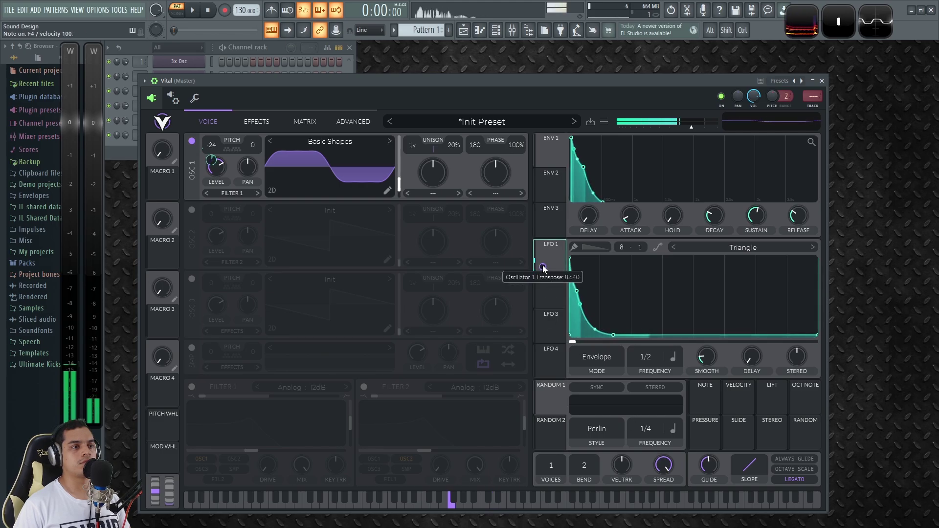
key("w")
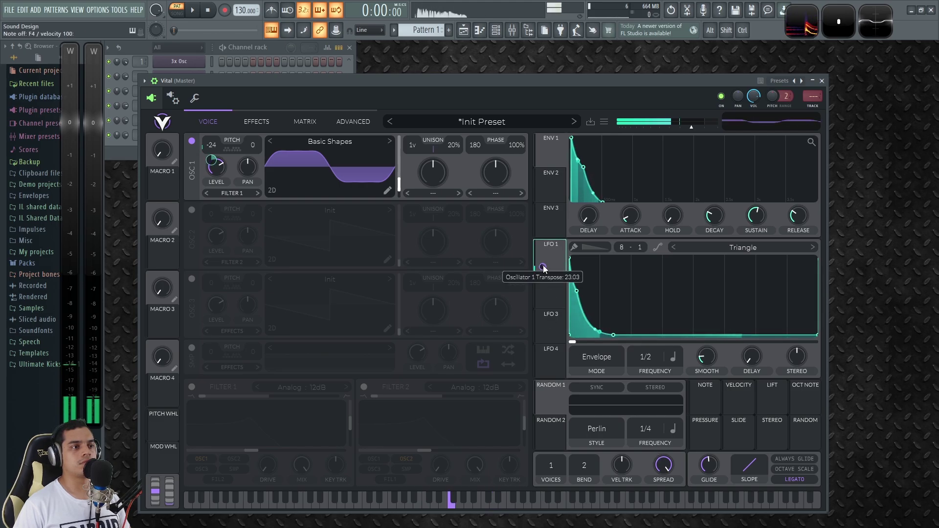
Enable filter 1 as Analog 24dB, lower its resonance and set the cutoff to about 14 semitones while auditioning
left_click(191, 387)
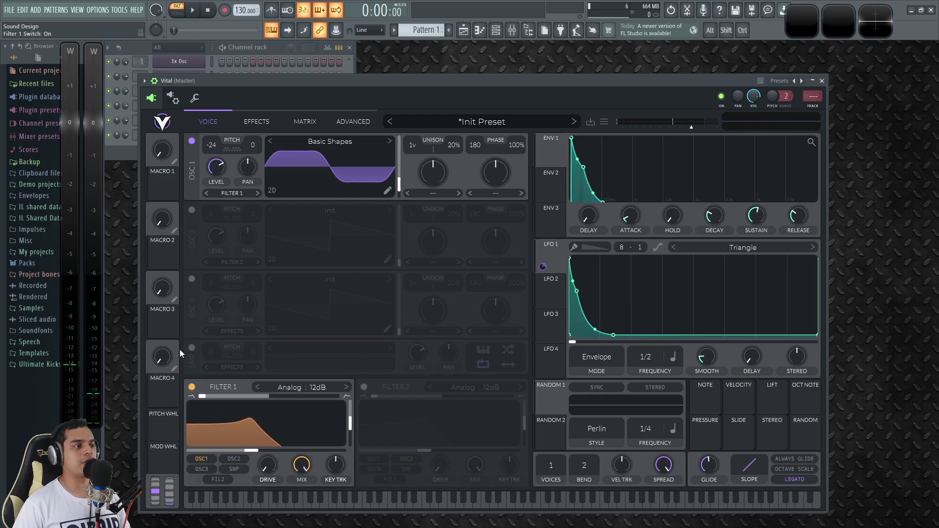
left_click_drag(364, 81, 374, 68)
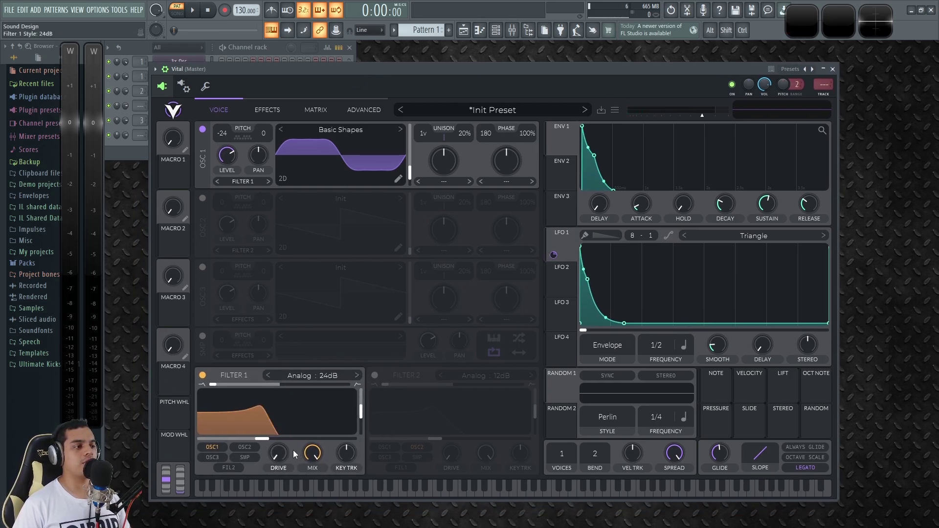
key("c")
mouse_move(278, 438)
left_mouse_down()
mouse_move(301, 441)
mouse_move(290, 442)
left_mouse_up()
left_click_drag(360, 413, 365, 434)
key("e")
mouse_move(286, 439)
left_mouse_down()
mouse_move(269, 442)
mouse_move(297, 438)
mouse_move(272, 439)
left_mouse_up()
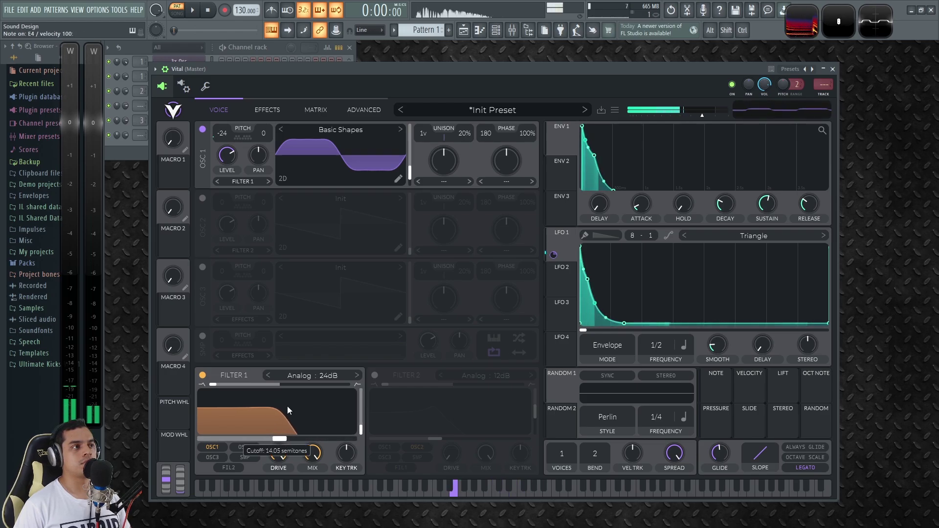
Enable Vital's Distortion effect with the Soft Clip type and raise its drive to 10.50 dB
left_click(267, 110)
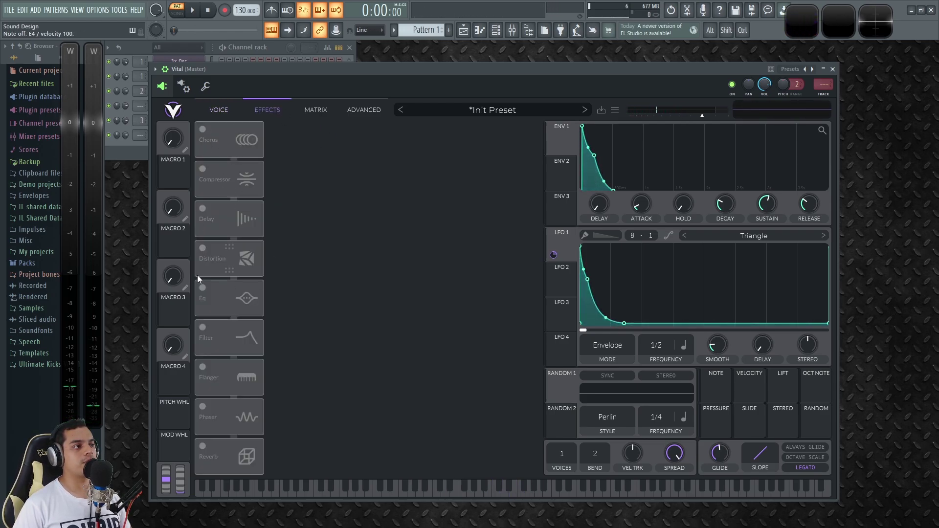
left_click(230, 257)
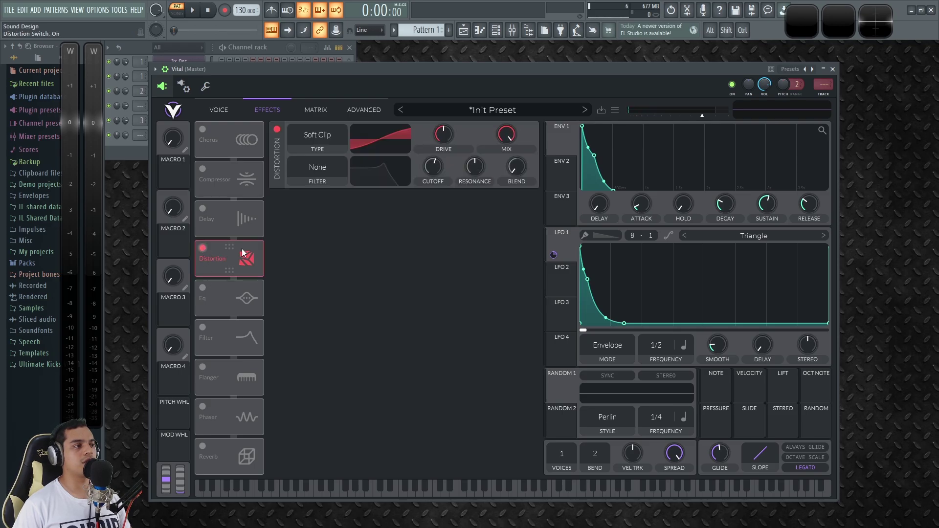
left_click_drag(448, 136, 453, 129)
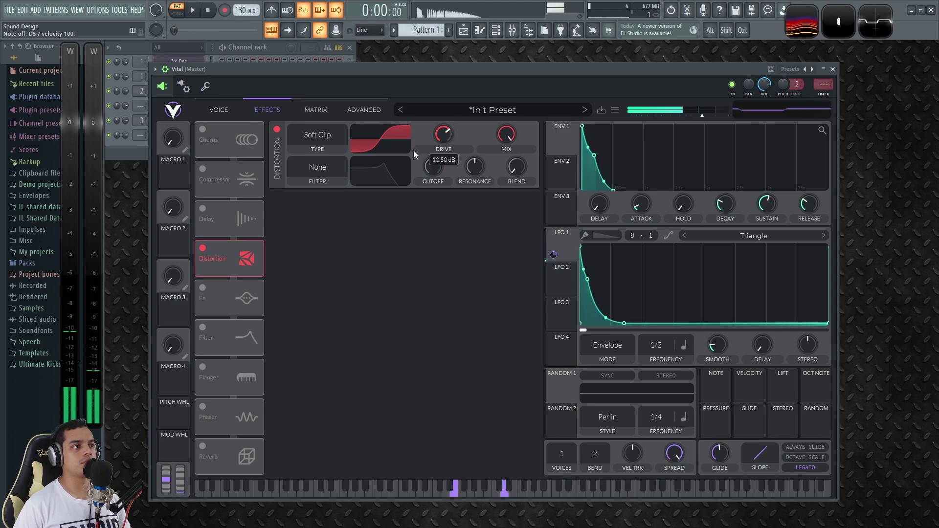
Try other wavetables on oscillator 1, return to Basic Shapes, and set its wave frame to about 41
left_click(219, 110)
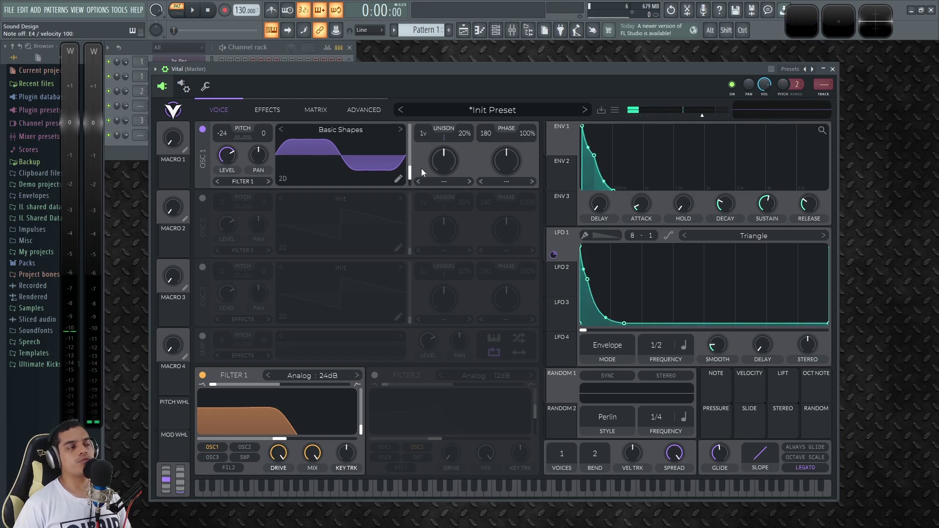
mouse_move(411, 167)
left_mouse_down()
mouse_move(419, 122)
mouse_move(418, 181)
left_mouse_up()
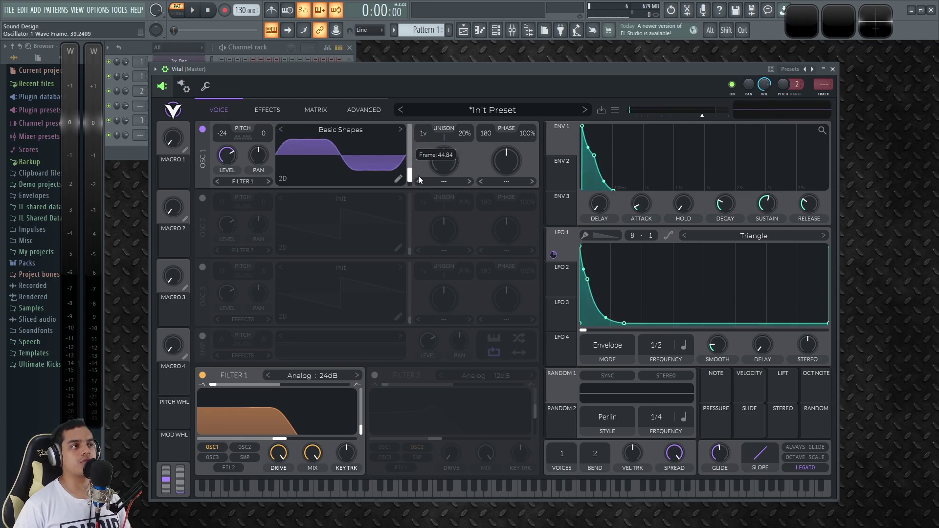
left_click(402, 130)
left_click(403, 129)
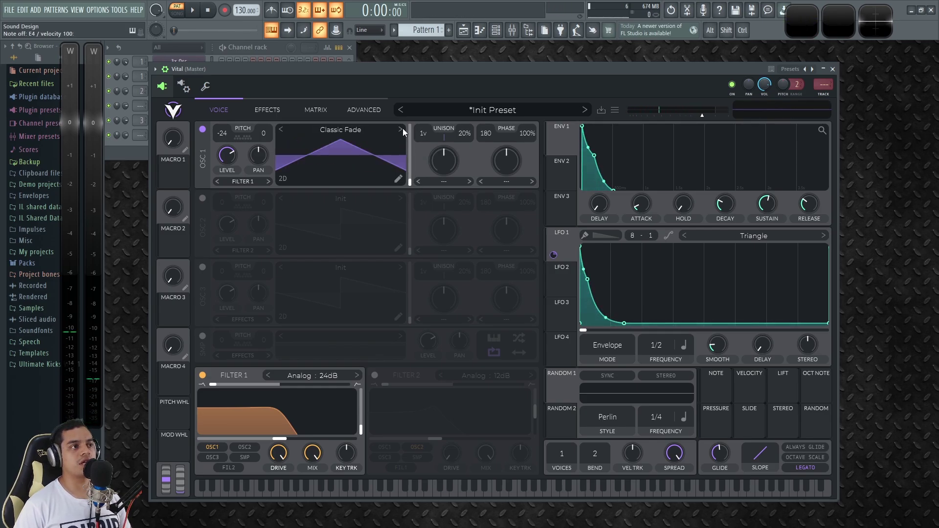
left_click(281, 129)
left_click(282, 129)
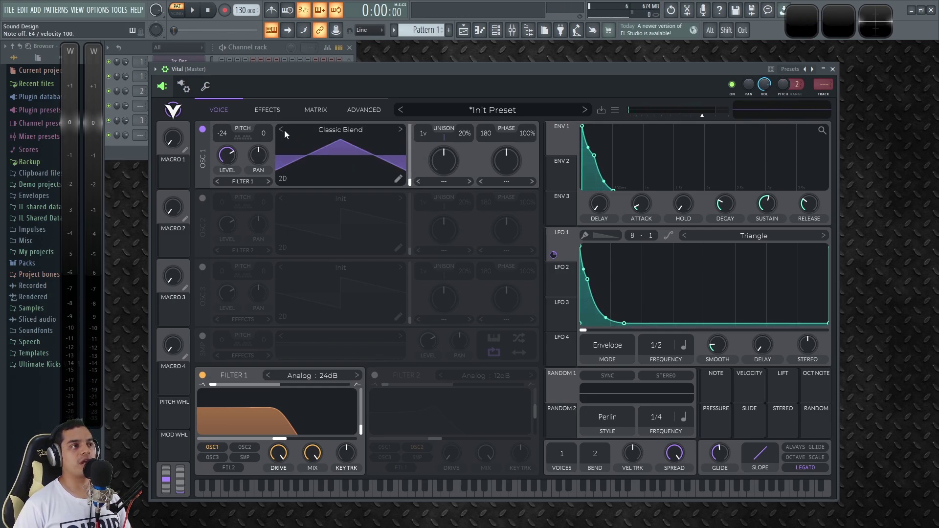
left_click_drag(409, 176, 414, 168)
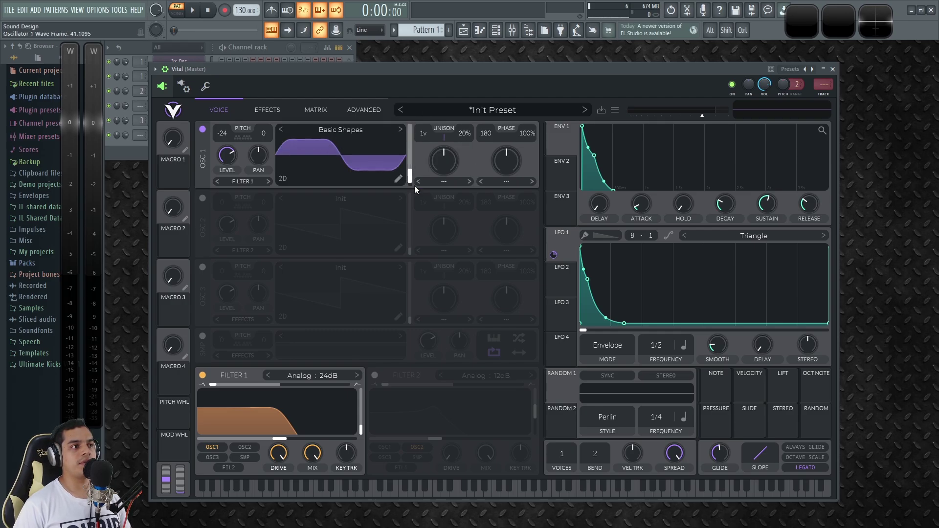
Try the Smear spectral morph on oscillator 1 at amounts such as 11% and 19%, and reset the amount
left_click(447, 184)
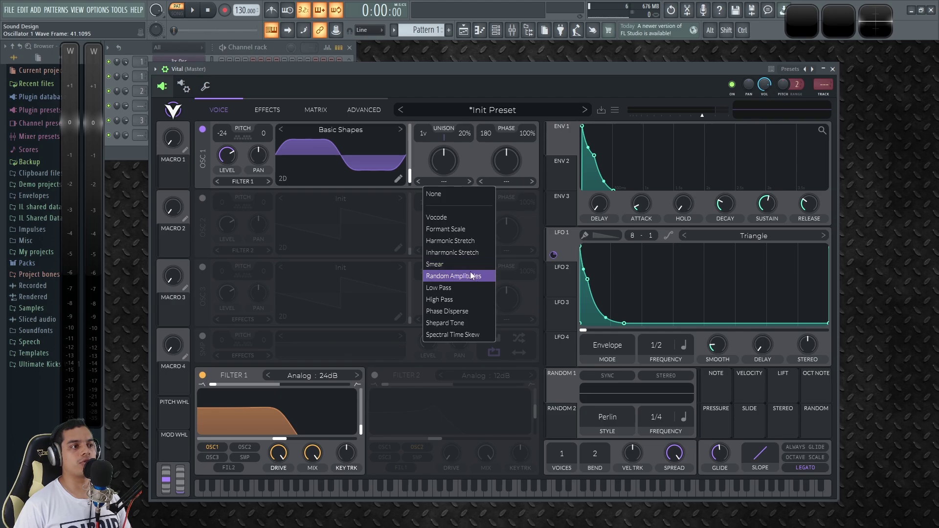
left_click(435, 264)
left_click_drag(449, 161, 450, 248)
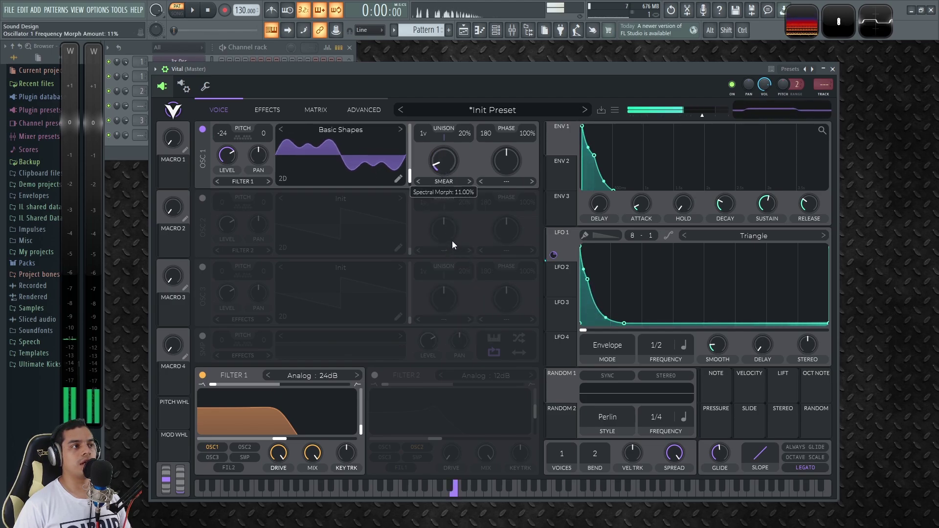
double_click(450, 166)
mouse_move(443, 165)
left_mouse_down()
mouse_move(447, 149)
mouse_move(447, 161)
left_mouse_up()
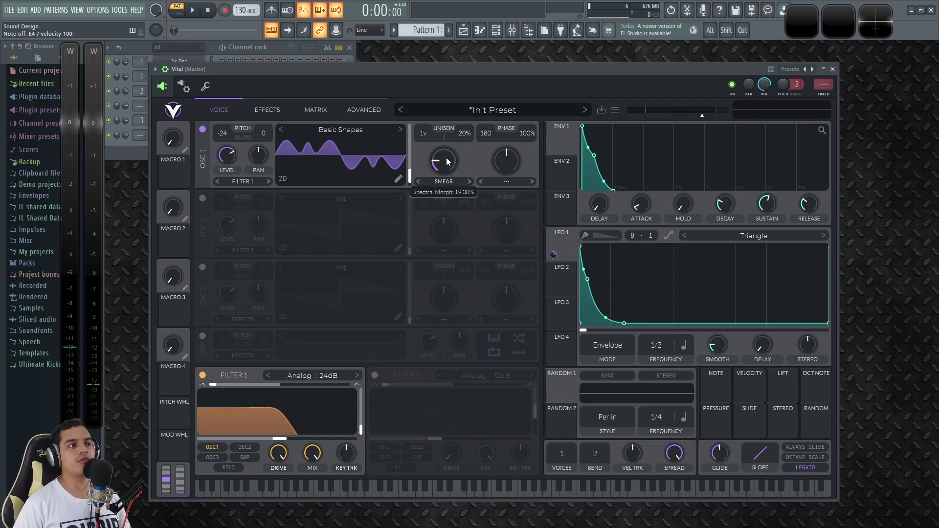
double_click(447, 162)
Try the Phase Disperse spectral morph on oscillator 1 and vary its amount while auditioning
left_click(456, 180)
left_click(456, 299)
mouse_move(442, 167)
left_mouse_down()
mouse_move(452, 127)
mouse_move(453, 163)
mouse_move(439, 181)
left_mouse_up()
Switch oscillator 1's spectral morph to Spectral Time Skew and raise its amount to maximum while auditioning
left_click(445, 182)
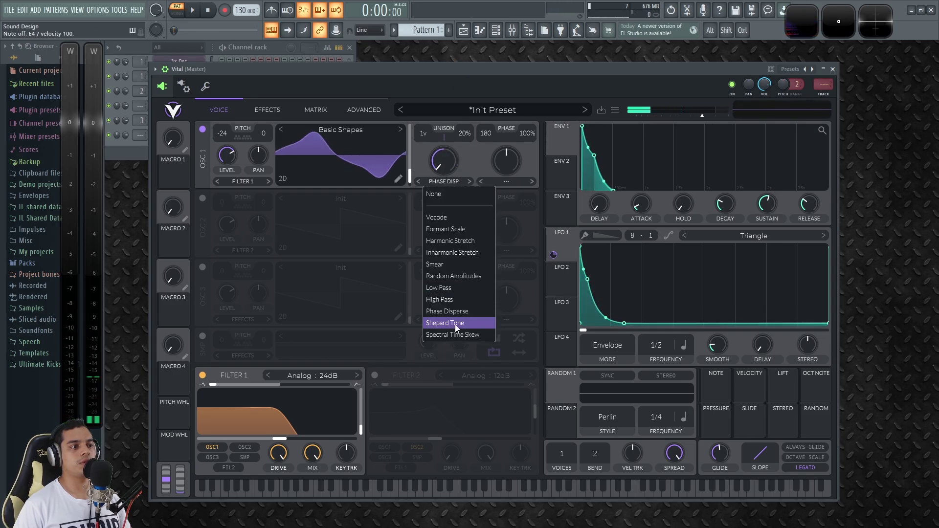
left_click(460, 335)
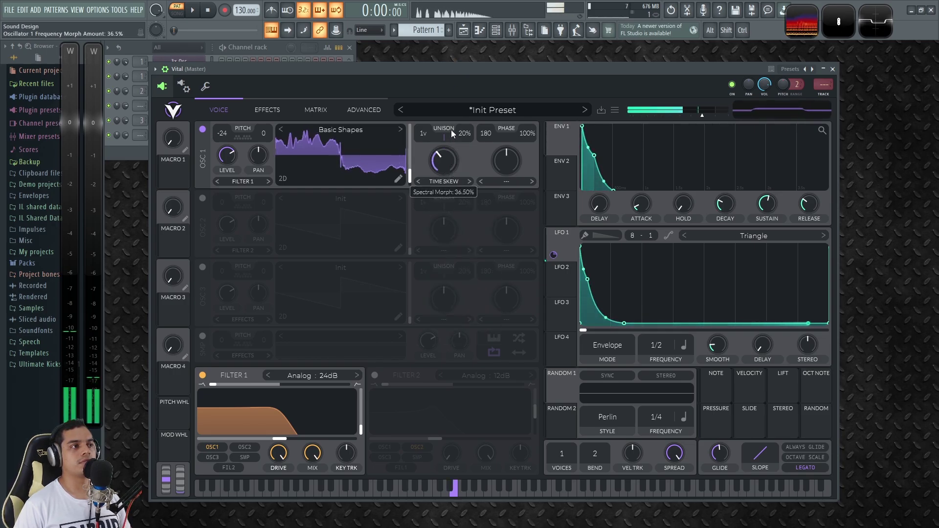
left_click_drag(445, 157, 455, 123)
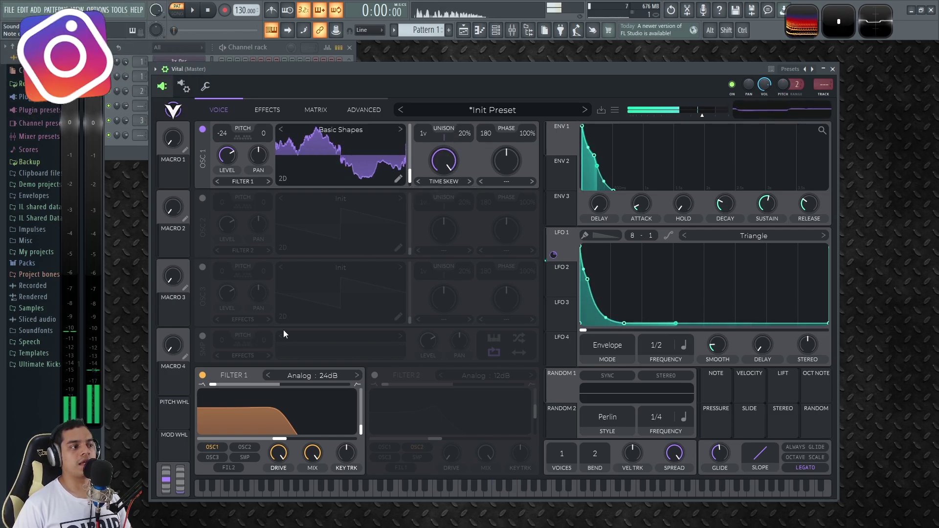
Compare the sound with filter 1 off and on, and raise its cutoff slightly
left_click(202, 375)
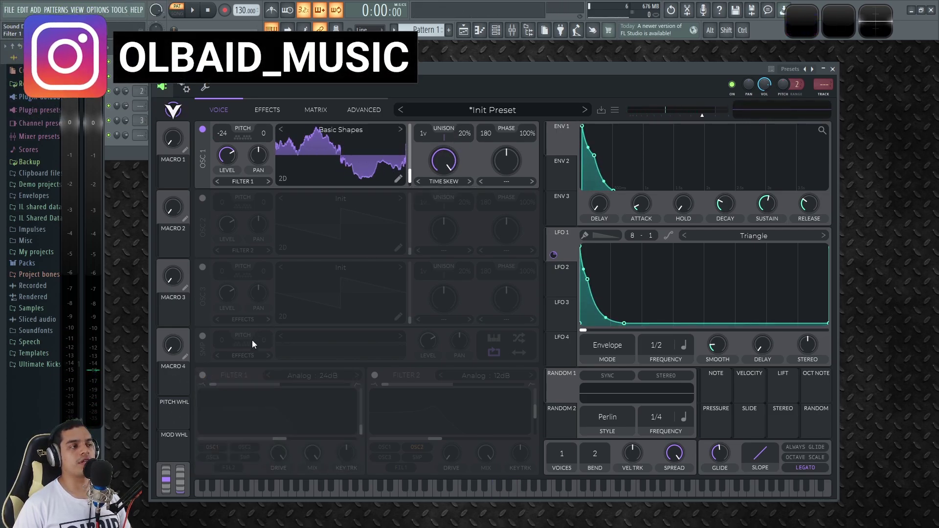
left_click(204, 376)
mouse_move(280, 440)
left_mouse_down()
mouse_move(296, 441)
mouse_move(286, 441)
left_mouse_up()
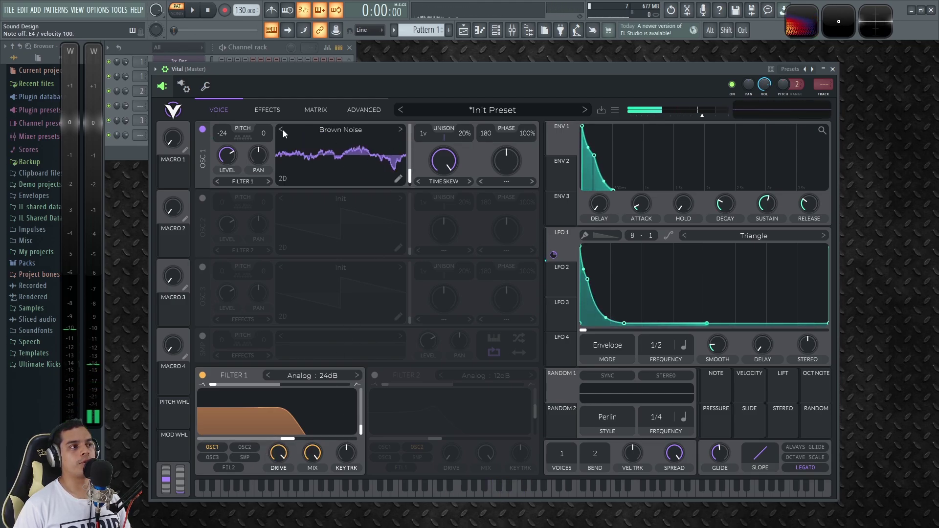
Set oscillator 1's Time Skew amount to 24.5% with the Basic Shapes wavetable and audition several notes
left_click_drag(443, 161, 463, 254)
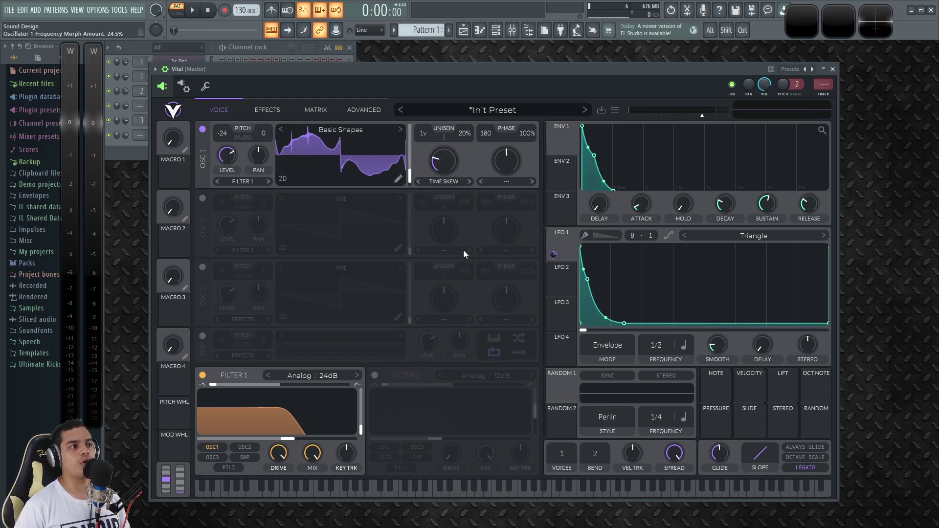
key("c")
key("c")
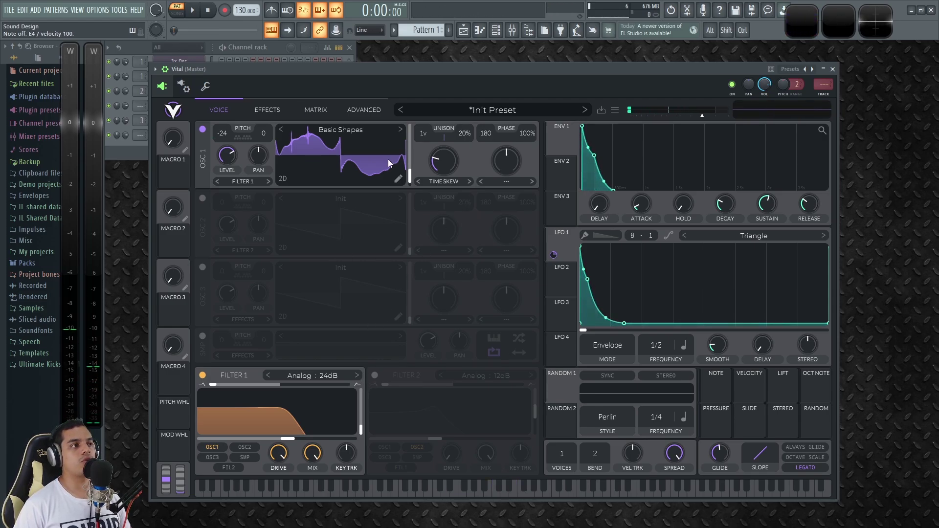
key("x")
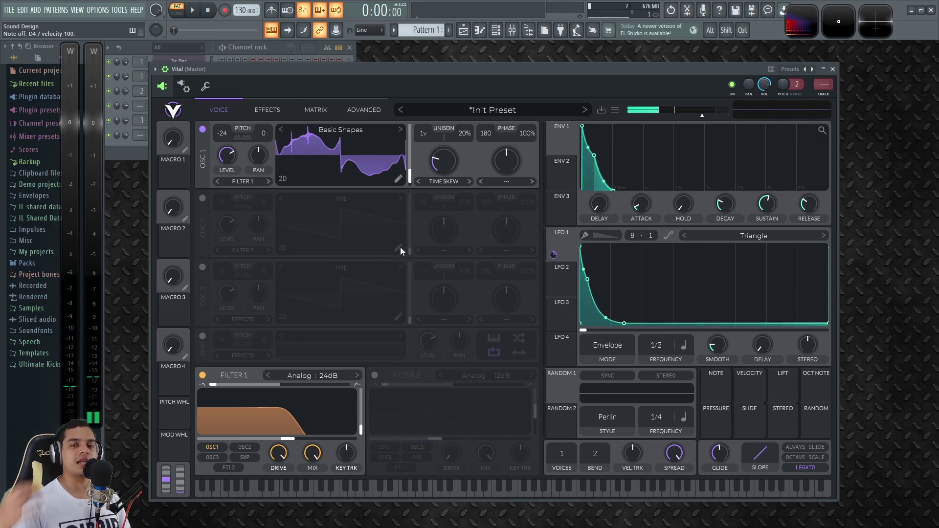
Enable the Multiband Compressor effect, adjust its middle band's ratios and thresholds, and compare the sound with it bypassed
left_click(280, 110)
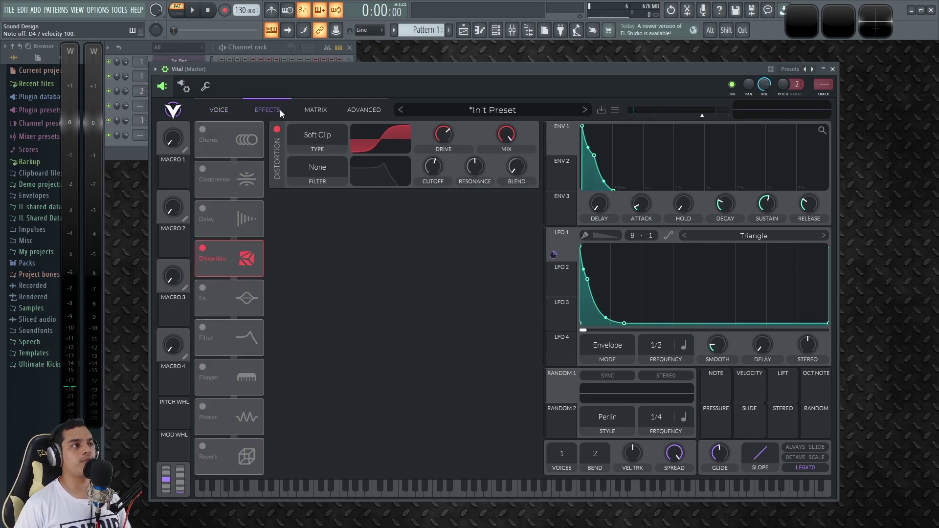
left_click(202, 169)
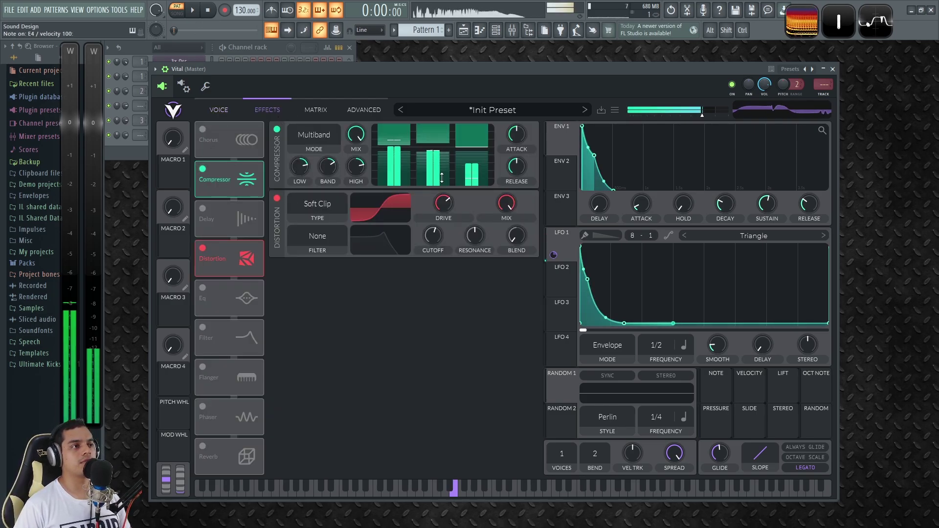
mouse_move(433, 164)
left_mouse_down()
mouse_move(433, 176)
mouse_move(433, 164)
left_mouse_up()
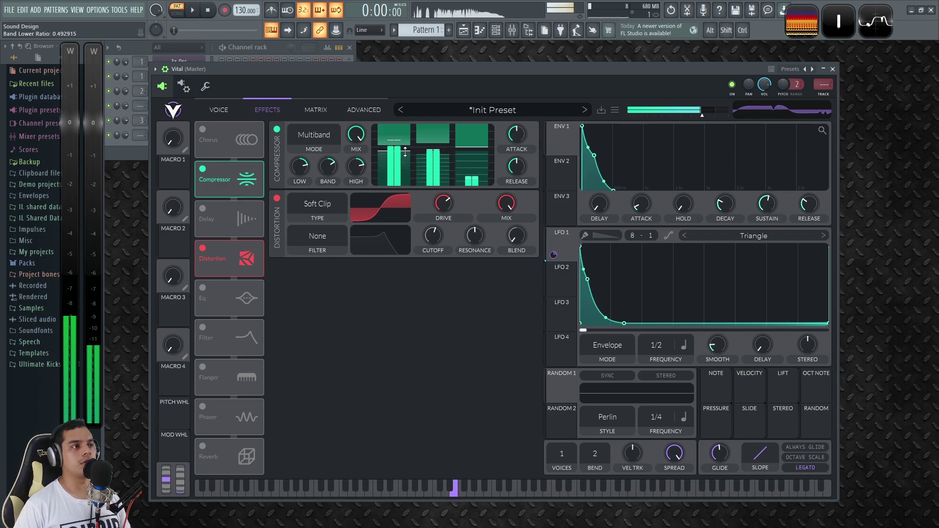
left_click_drag(448, 176, 432, 372)
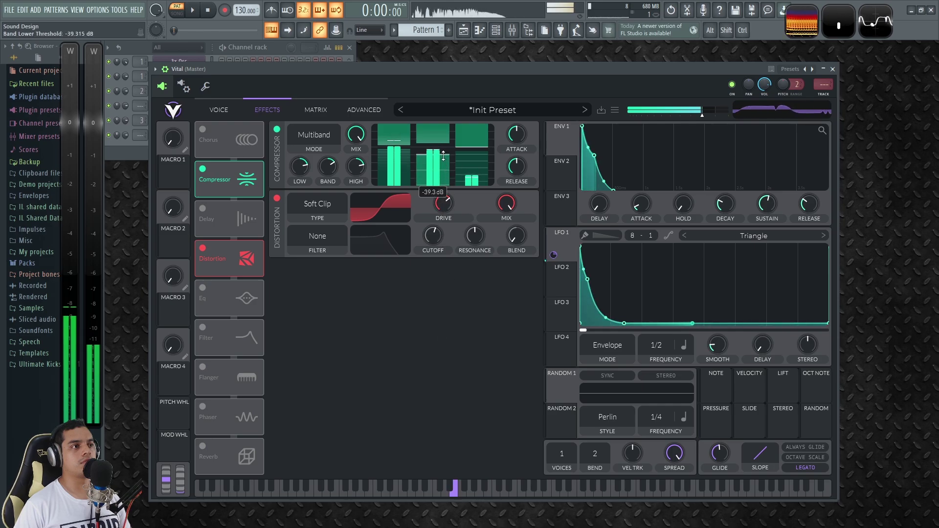
left_click_drag(443, 171, 447, 141)
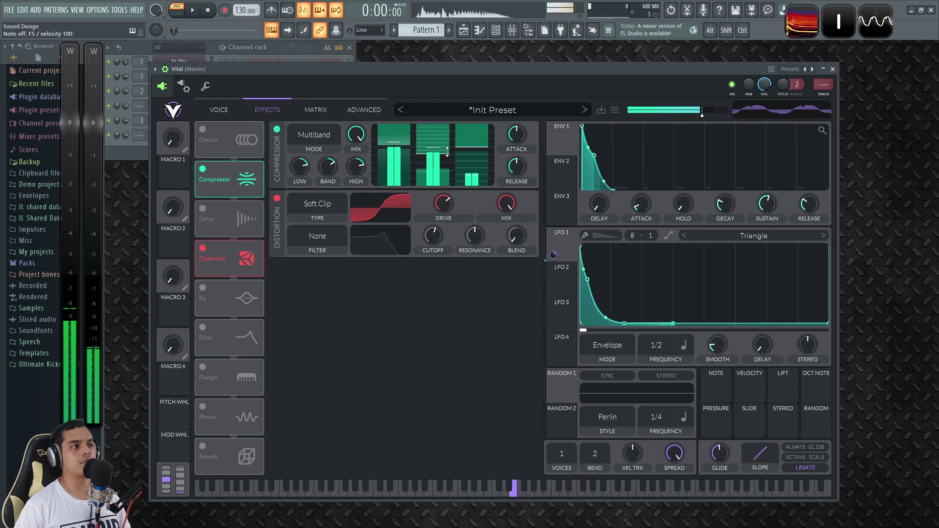
left_click(278, 130)
left_click(277, 130)
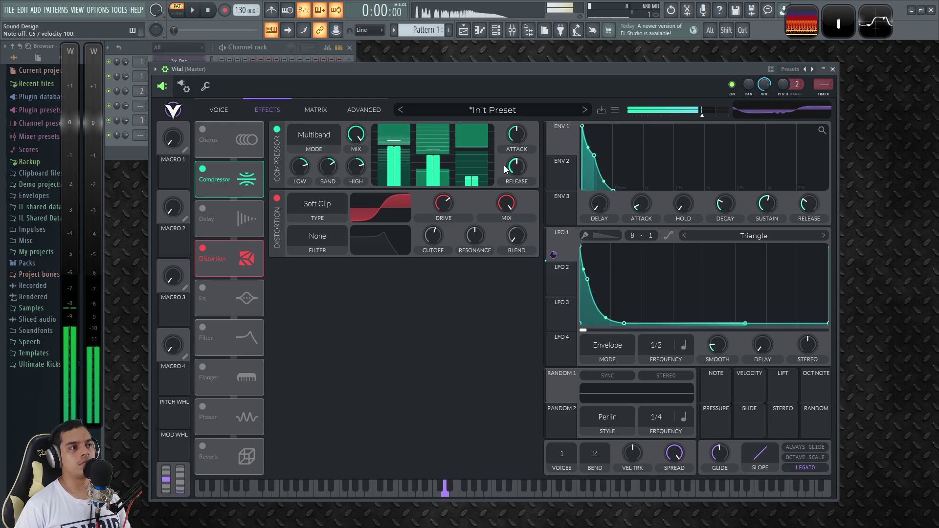
Lower filter 1's cutoff to about 12 semitones while auditioning notes
left_click(219, 110)
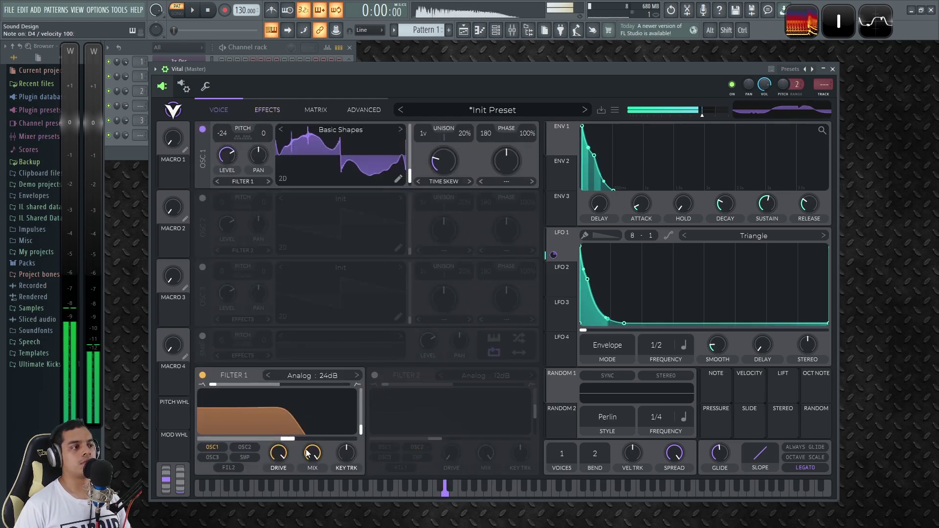
left_click_drag(289, 439, 279, 439)
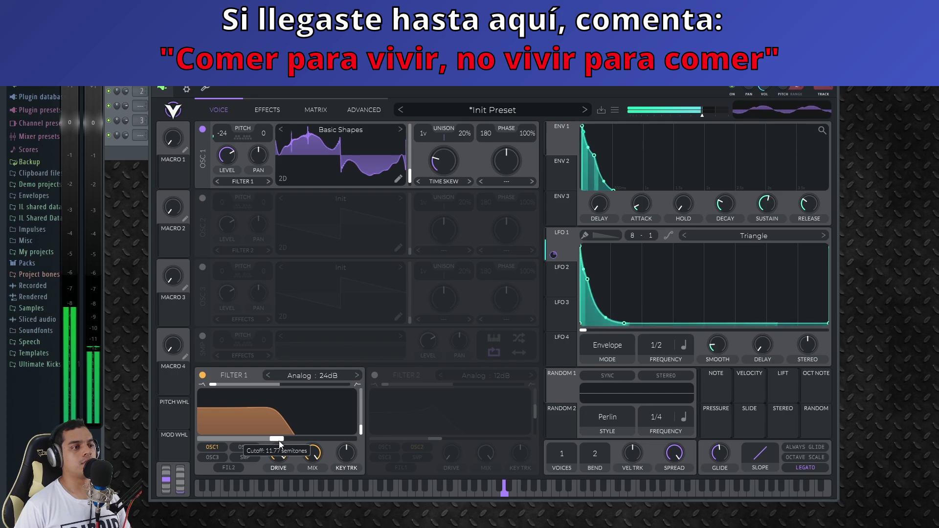